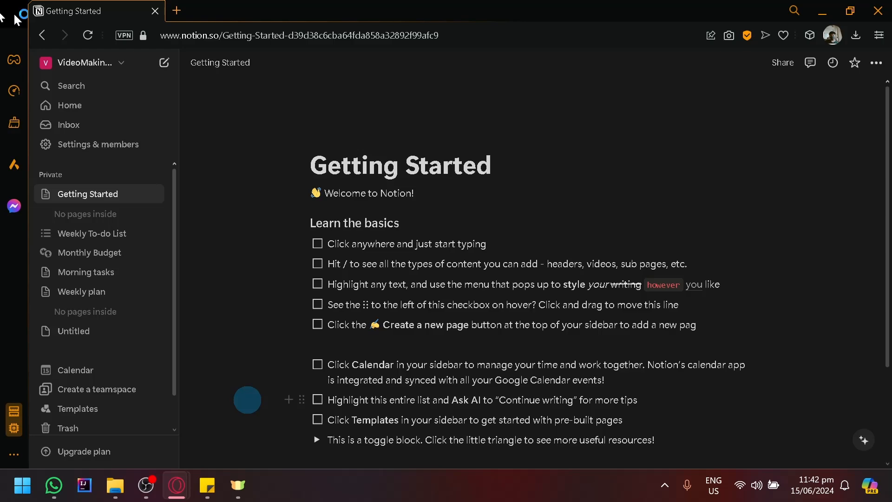
# Look through the Getting Started page, from the welcome line and basics checklist down to the toggle block.
pyautogui.scroll(-3, 247, 400)
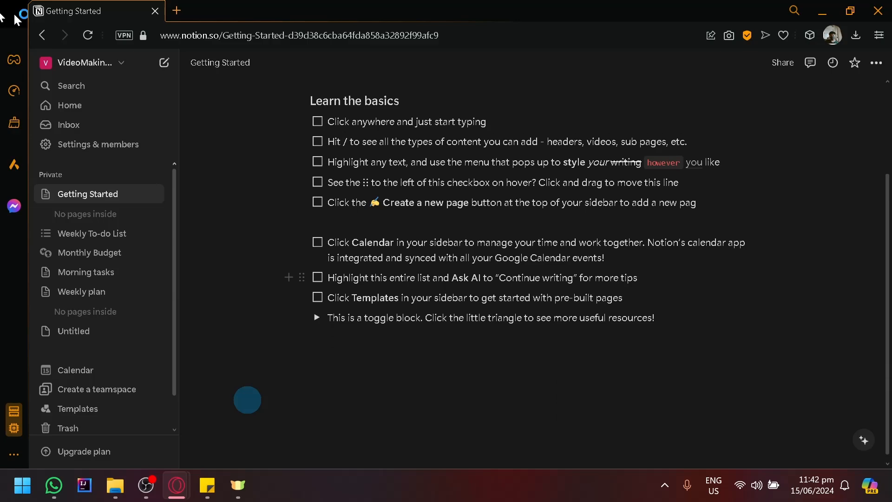
pyautogui.scroll(3, 247, 400)
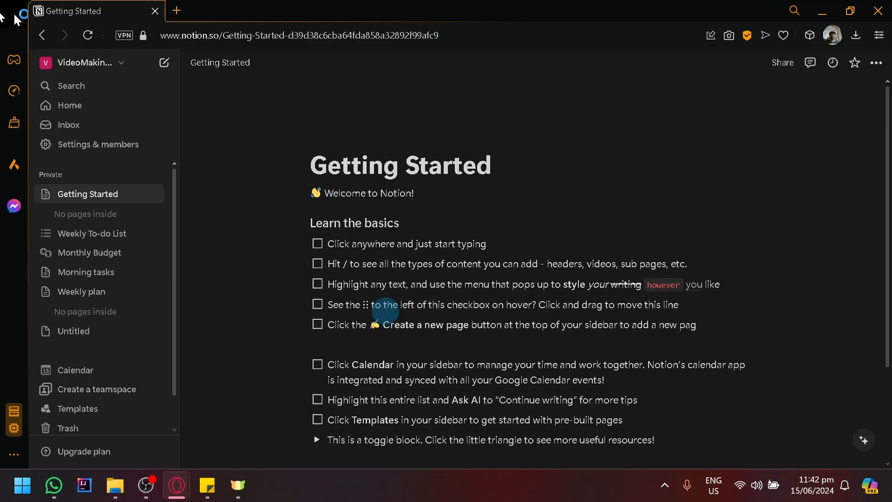
pyautogui.scroll(-3, 425, 274)
pyautogui.scroll(3, 425, 274)
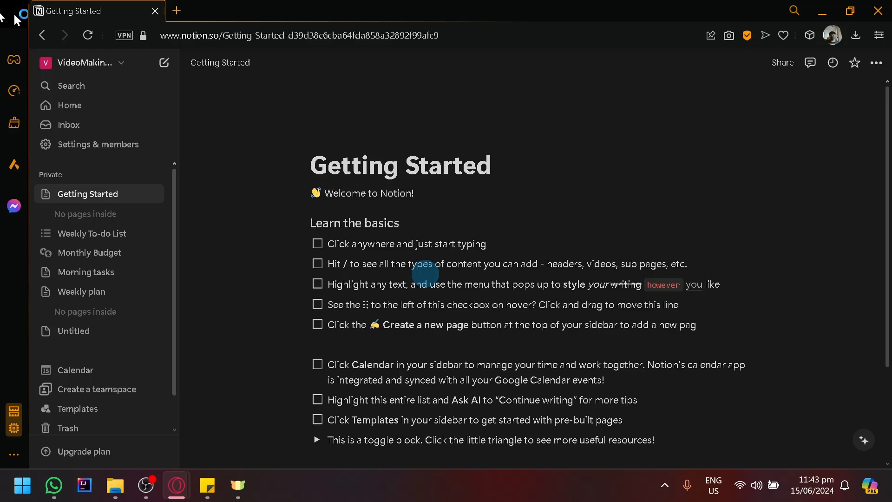
pyautogui.scroll(-3, 432, 265)
pyautogui.click(445, 405)
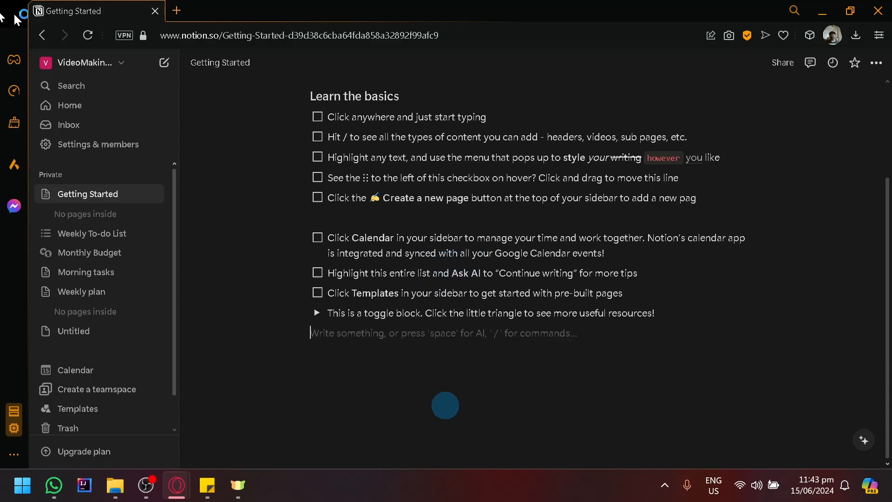
pyautogui.scroll(3, 469, 228)
pyautogui.click(461, 209)
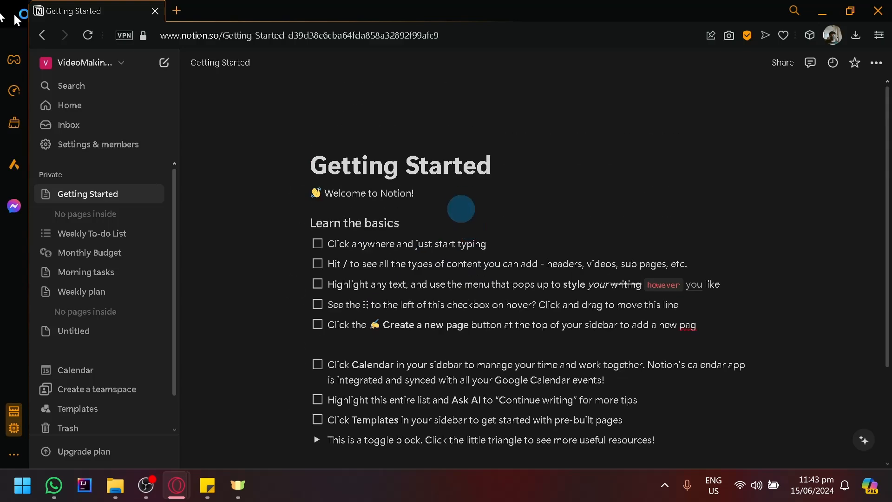
pyautogui.click(471, 216)
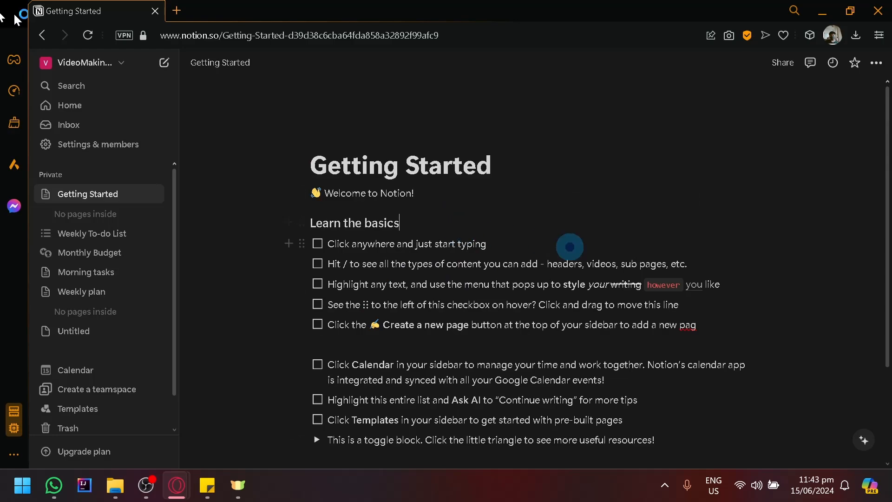
pyautogui.click(700, 364)
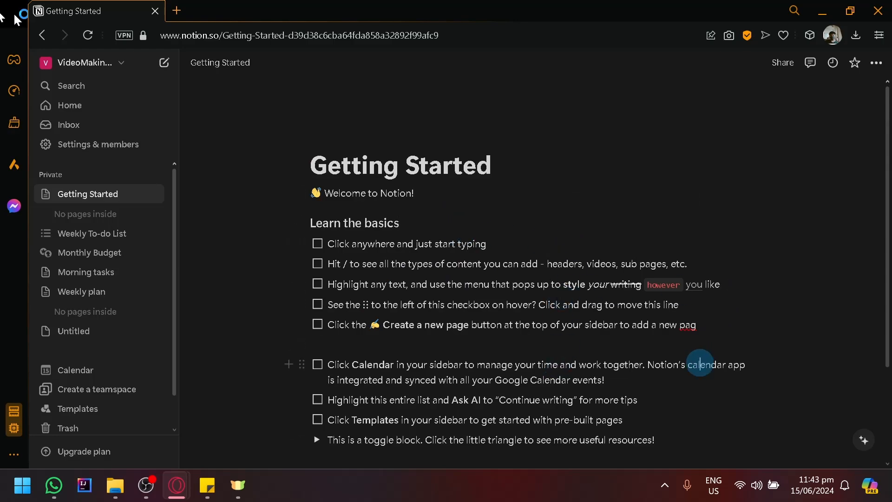
pyautogui.scroll(-2, 700, 364)
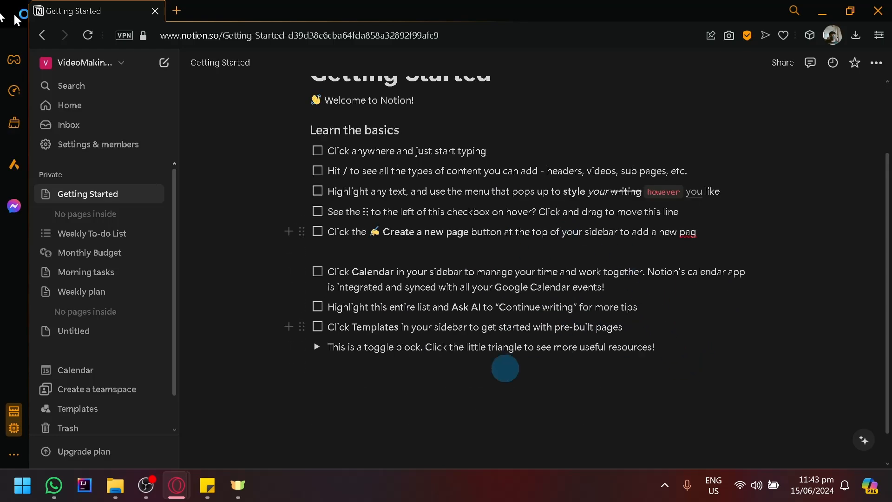
# Add the line "I have typed something here" below the toggle block at the end of the page.
pyautogui.click(505, 368)
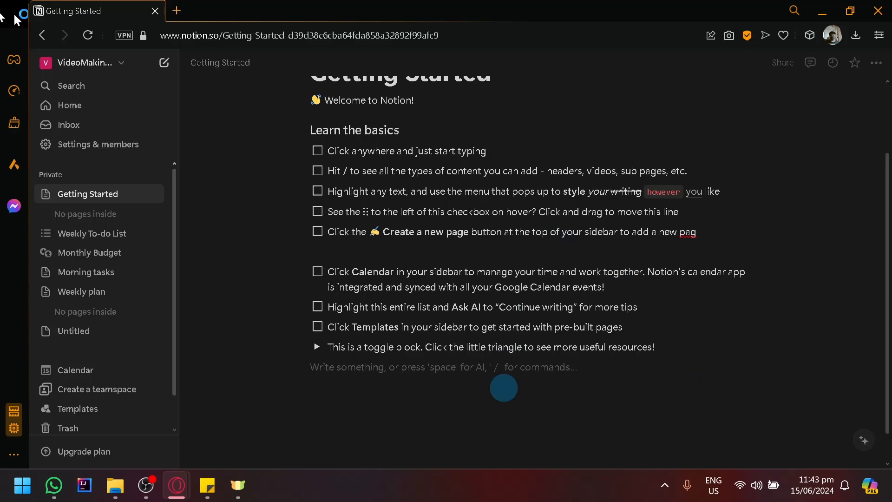
pyautogui.write('I have typed somethign th')
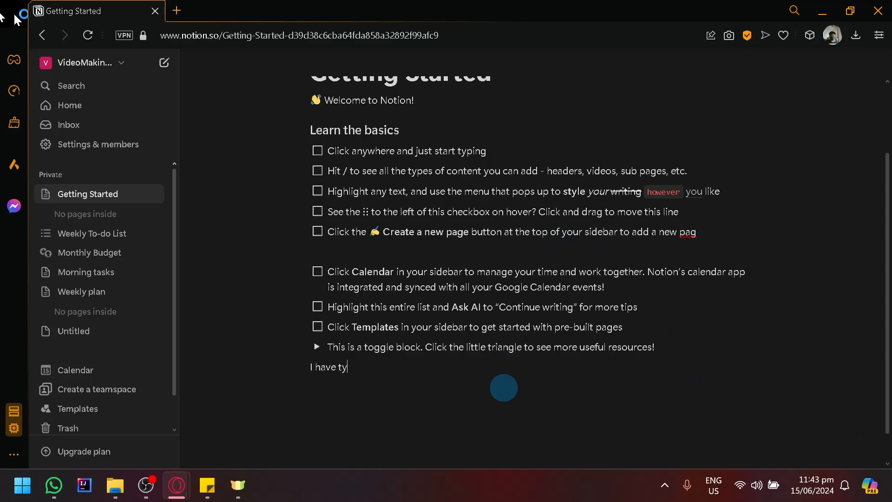
pyautogui.press('BackSpace')
pyautogui.press('BackSpace')
pyautogui.press('BackSpace')
pyautogui.press('BackSpace')
pyautogui.press('BackSpace')
pyautogui.write('ng here')
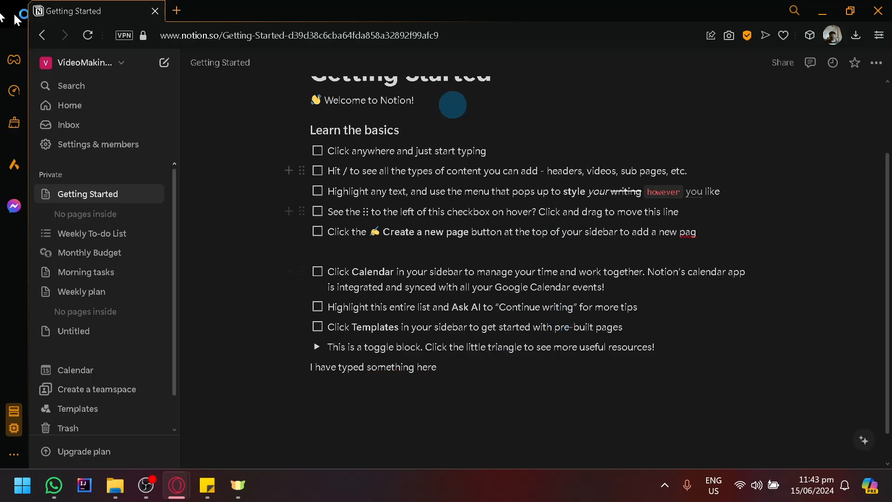
# Below the "Welcome to Notion!" line, add "Hi my name is ____ I will do my best to assist you with our notion template".
pyautogui.click(454, 102)
pyautogui.scroll(1, 453, 104)
pyautogui.press('Return')
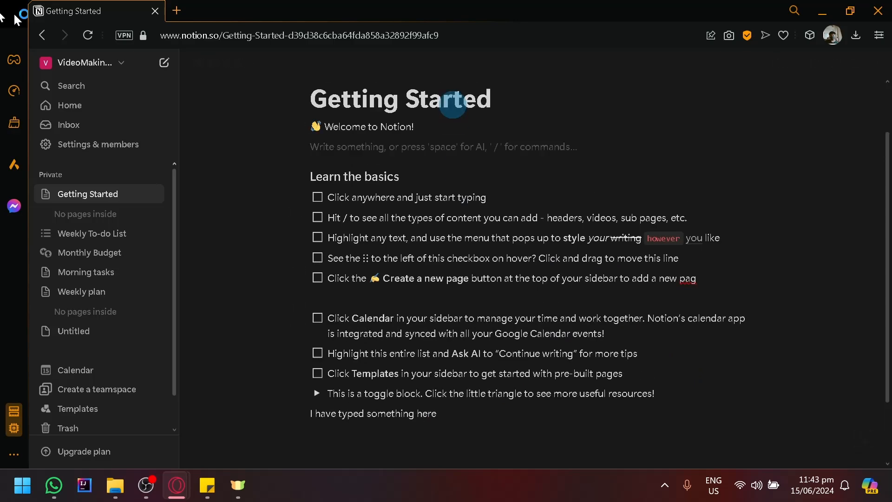
pyautogui.write('Hi my name is ')
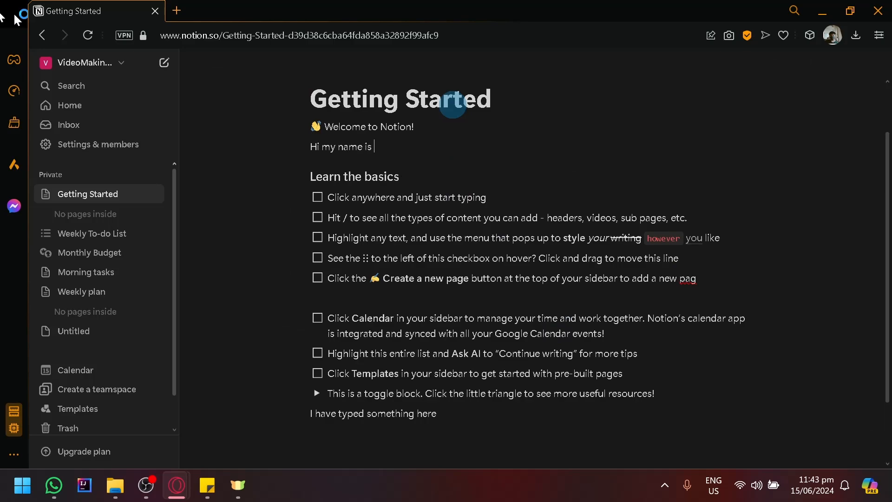
pyautogui.write('____ I will do my best to assist ')
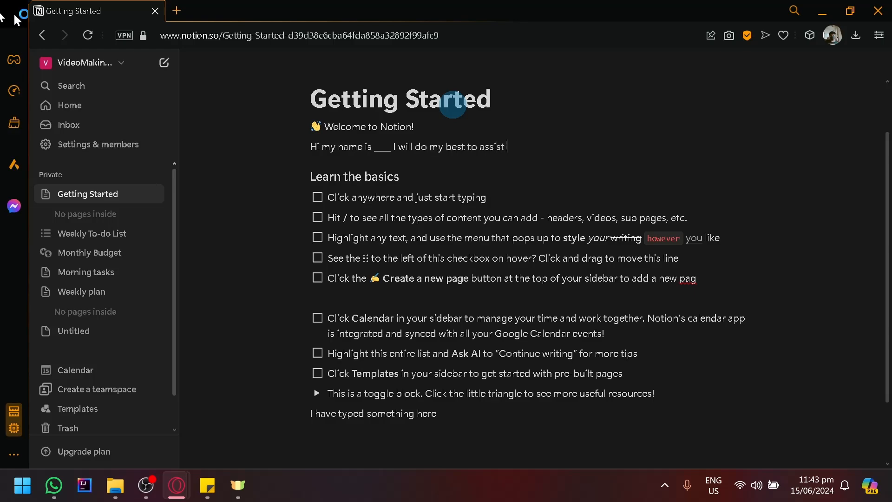
pyautogui.write('you with our notion p')
pyautogui.press('BackSpace')
pyautogui.write('template')
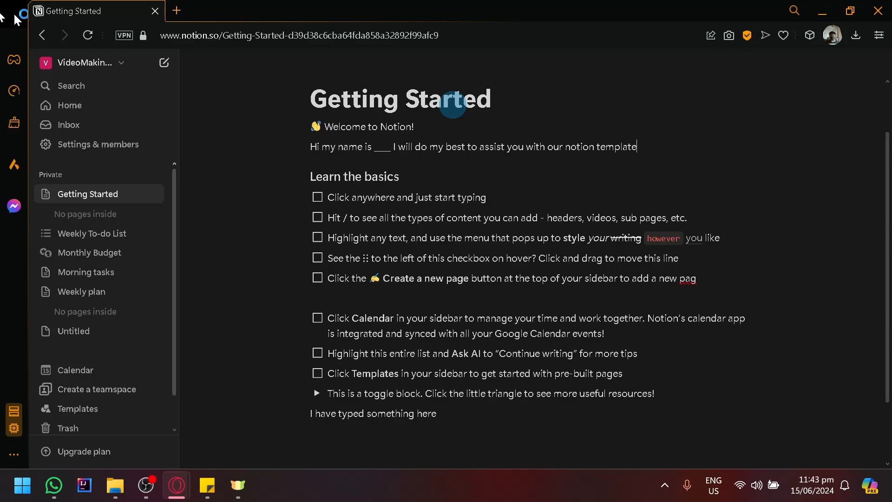
# Check off the "Click anywhere and just start typing" item in the basics checklist.
pyautogui.click(319, 198)
pyautogui.moveTo(348, 217); pyautogui.dragTo(344, 220)
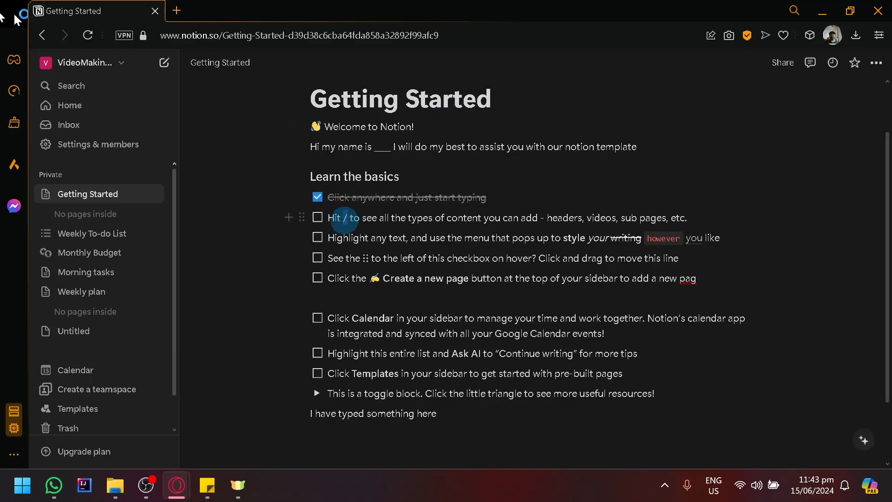
# Add an empty line below the introduction sentence and view the available block types without inserting one.
pyautogui.click(650, 145)
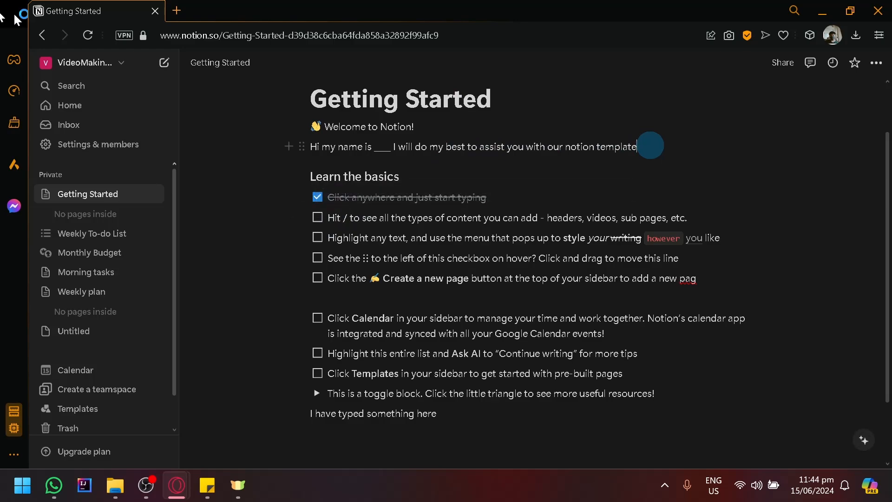
pyautogui.press('Return')
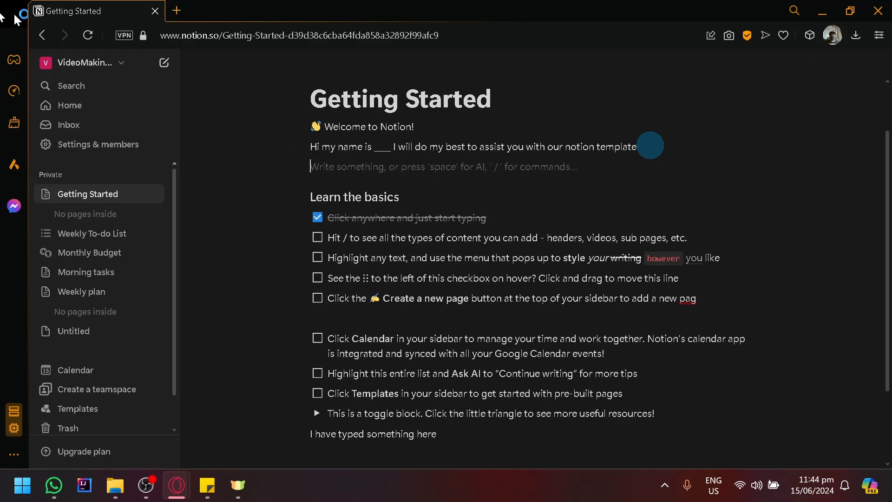
pyautogui.write('/')
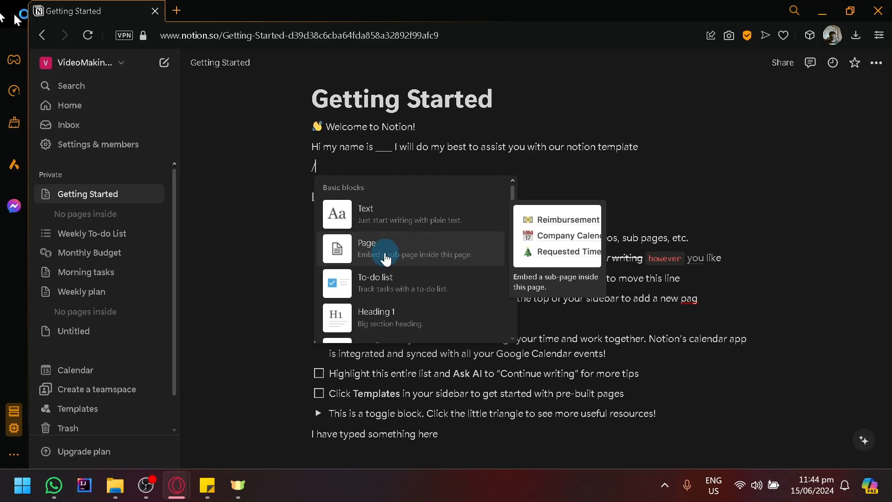
pyautogui.click(534, 175)
pyautogui.press('BackSpace')
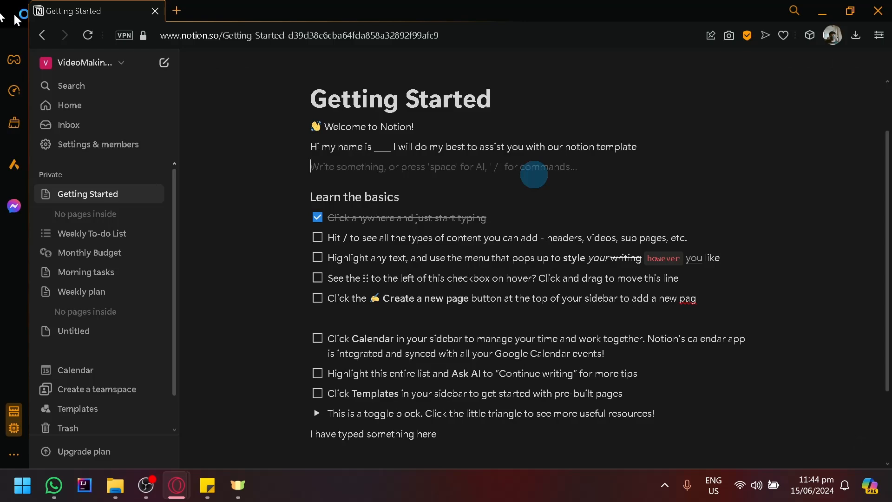
# Write "Check the following links to know more about me:" on the empty line and start a new line below it.
pyautogui.write('Check the foll')
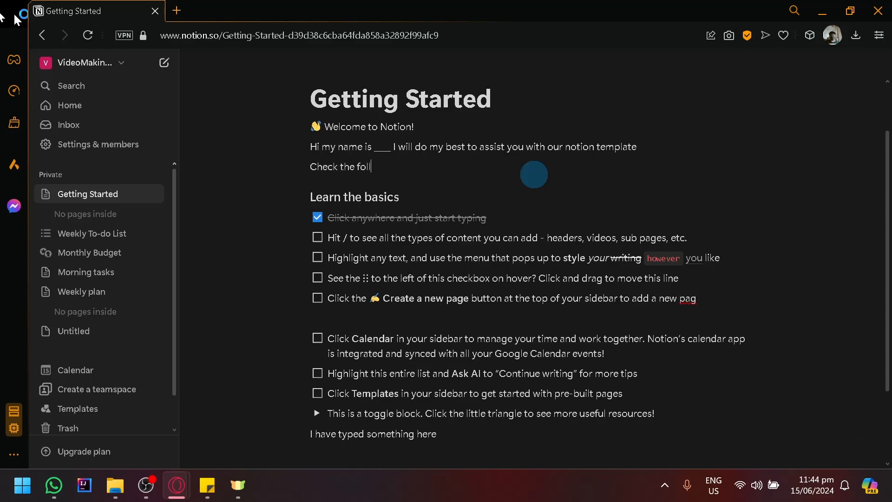
pyautogui.write('owing links to know more abot the')
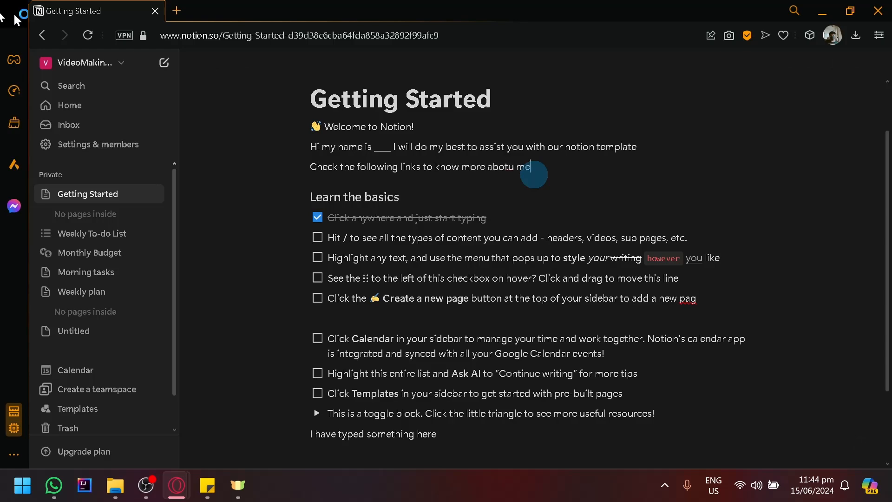
pyautogui.press('BackSpace')
pyautogui.press('BackSpace')
pyautogui.press('BackSpace')
pyautogui.press('BackSpace')
pyautogui.press('BackSpace')
pyautogui.write('ut me:')
pyautogui.press('Return')
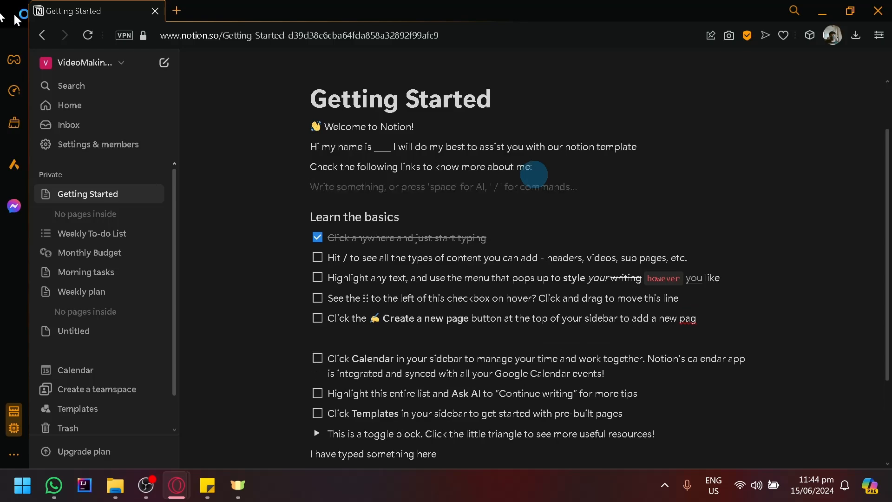
# Embed a sub-page in the Getting Started page, title it "Hobbies" and bring up the block types in its body.
pyautogui.write('/')
pyautogui.click(401, 271)
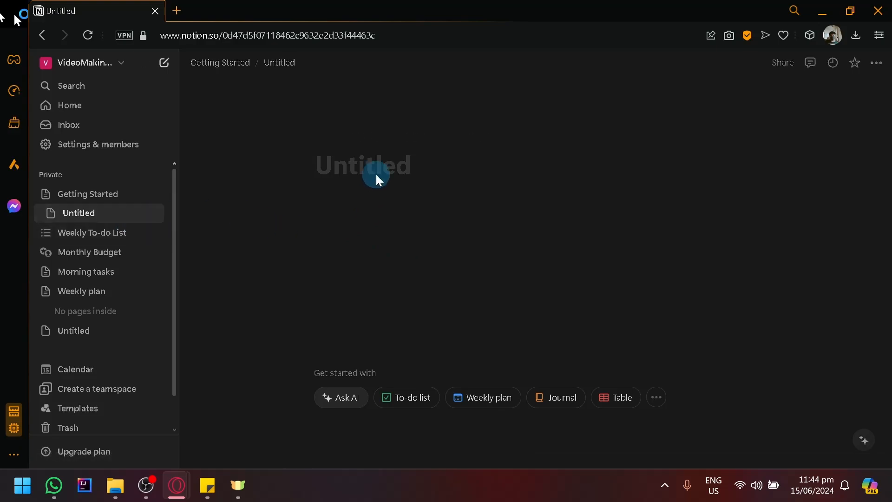
pyautogui.write('Hobbi')
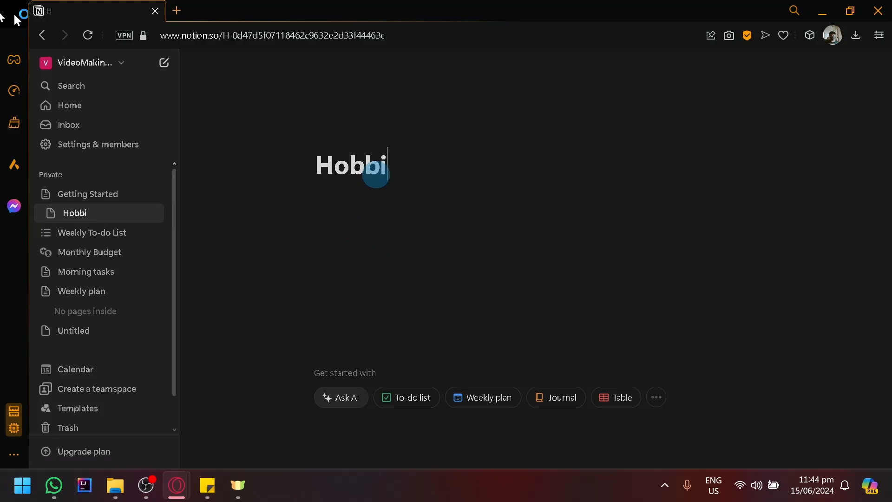
pyautogui.write('es/')
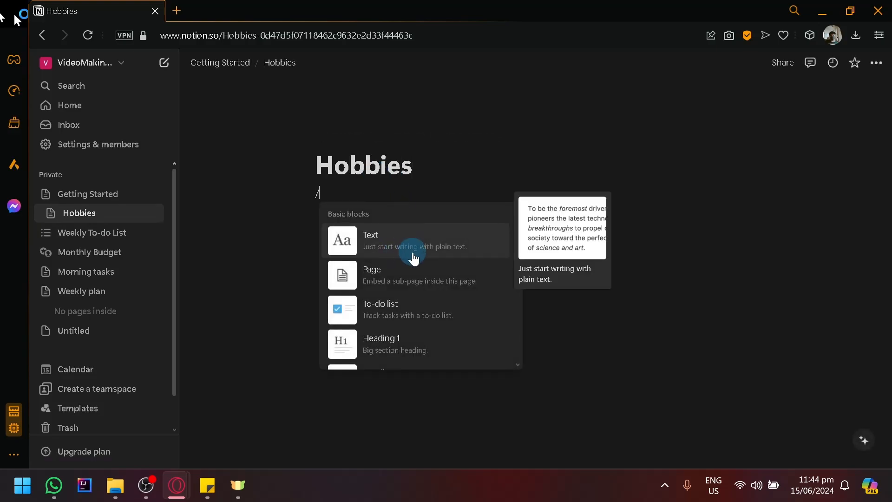
# Insert a Heading 3 block reading "Powerlifting" on the Hobbies page.
pyautogui.scroll(-2, 470, 331)
pyautogui.click(428, 315)
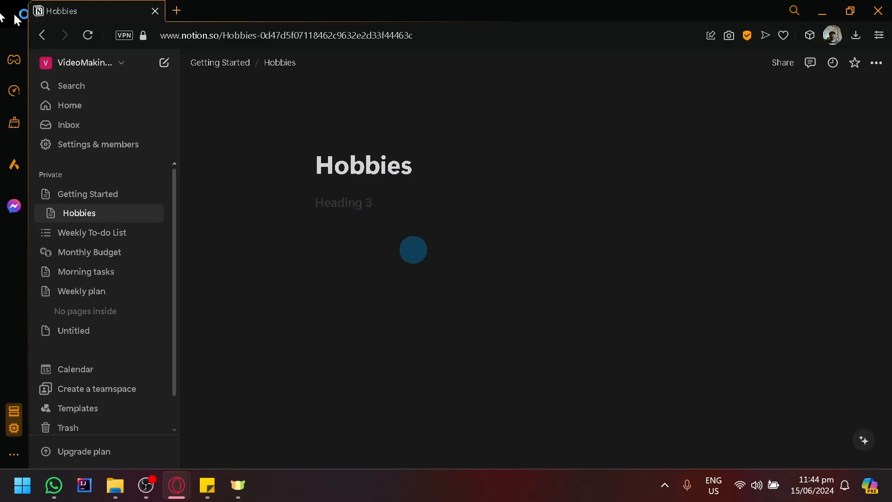
pyautogui.write('Powere')
pyautogui.press('BackSpace')
pyautogui.write('l')
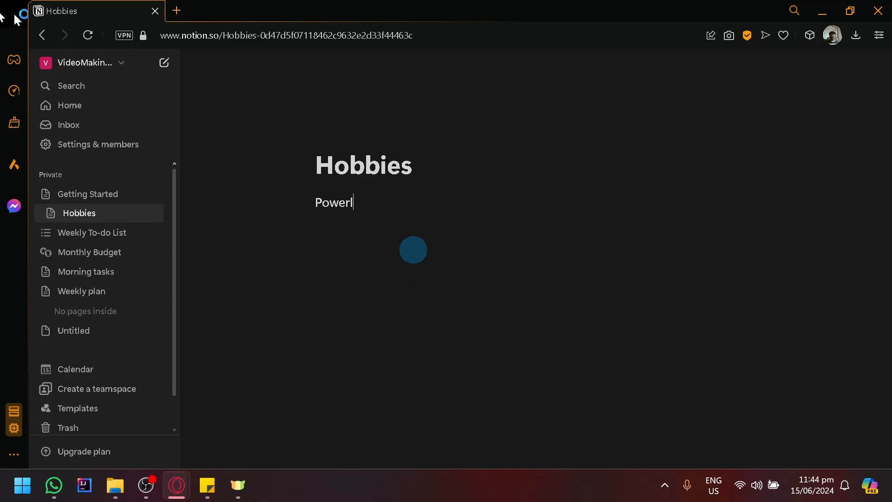
pyautogui.write('ifting')
pyautogui.press('Return')
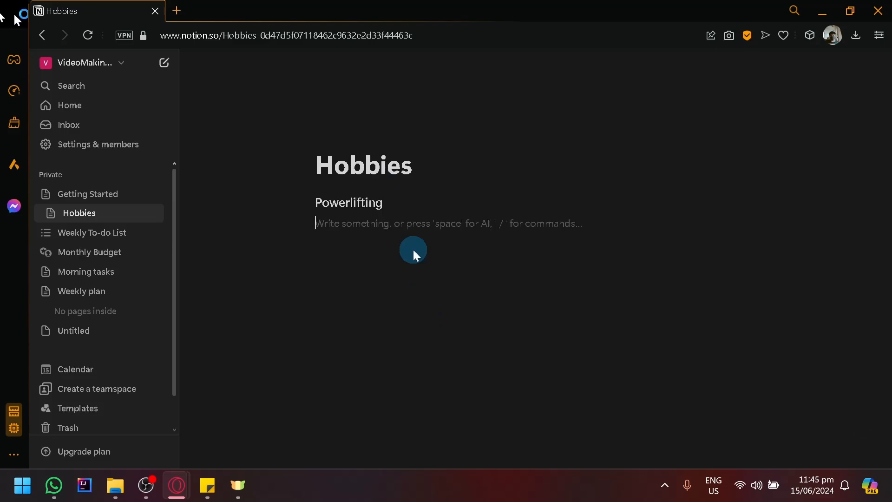
# Add a bulleted list under the Powerlifting heading with the item "I have been competing nationally".
pyautogui.write('/')
pyautogui.scroll(-5, 418, 297)
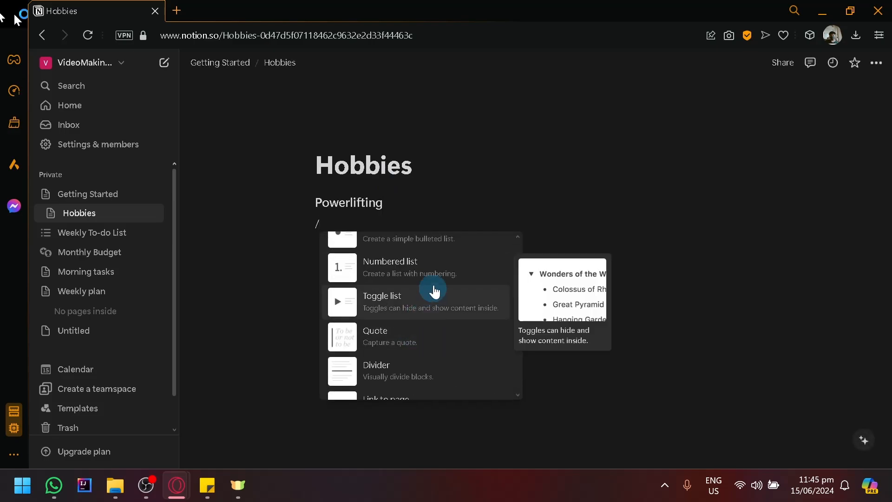
pyautogui.scroll(5, 436, 279)
pyautogui.scroll(-3, 448, 314)
pyautogui.click(449, 318)
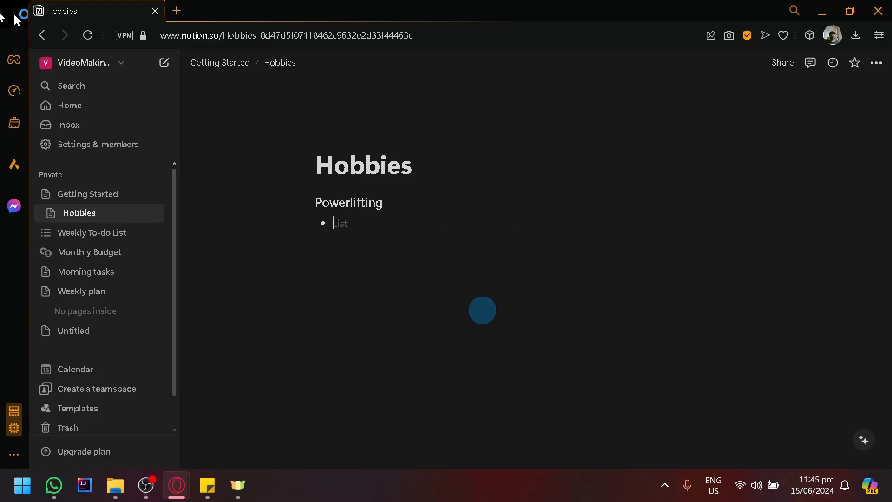
pyautogui.write('I have been c')
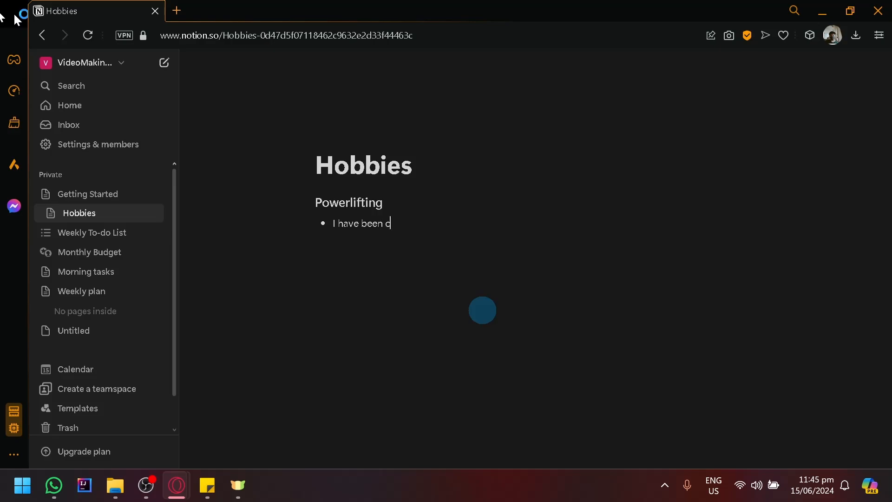
pyautogui.write('ompeting nationally')
pyautogui.press('Return')
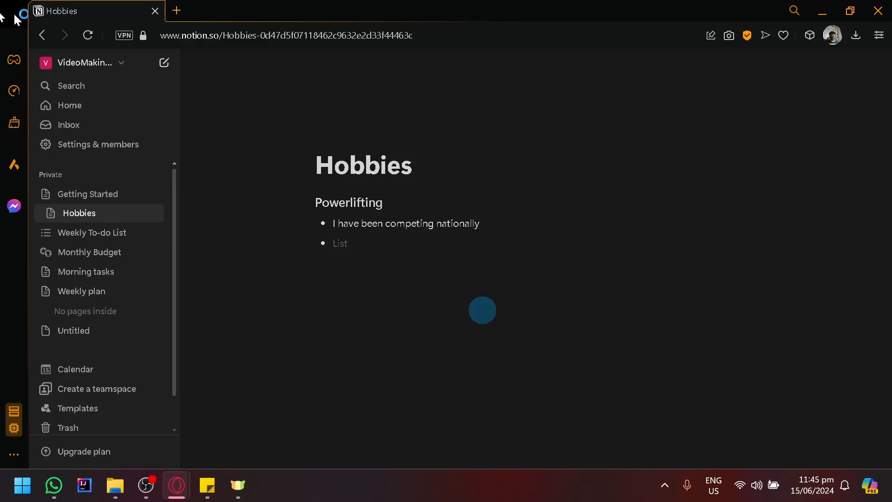
# Add a toggle list titled "Awards" below the bulleted item and start another toggle under it.
pyautogui.press('BackSpace')
pyautogui.write('/')
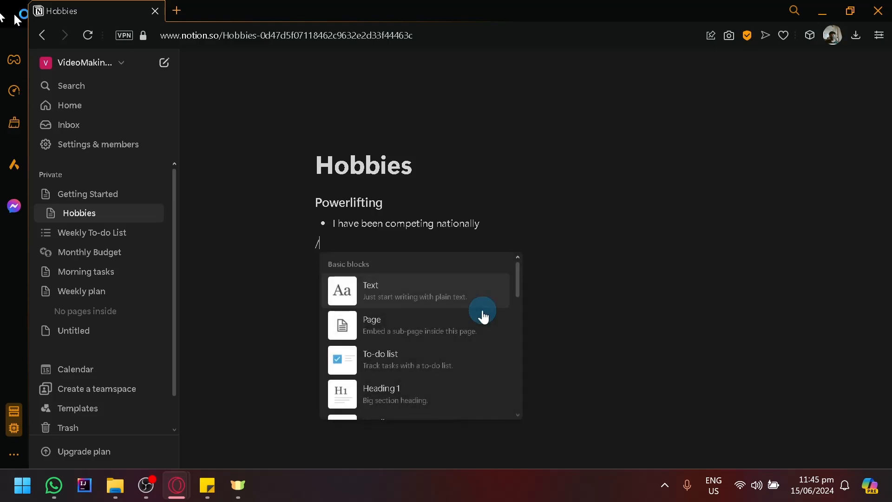
pyautogui.scroll(-5, 482, 315)
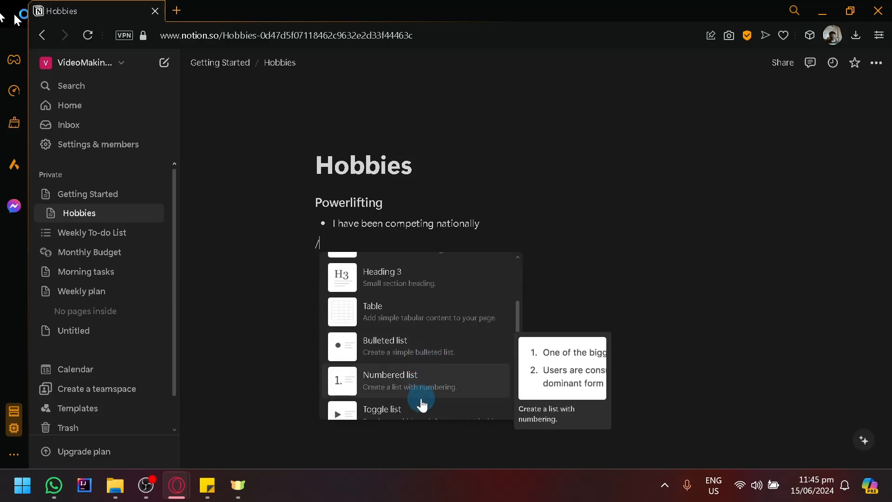
pyautogui.click(421, 408)
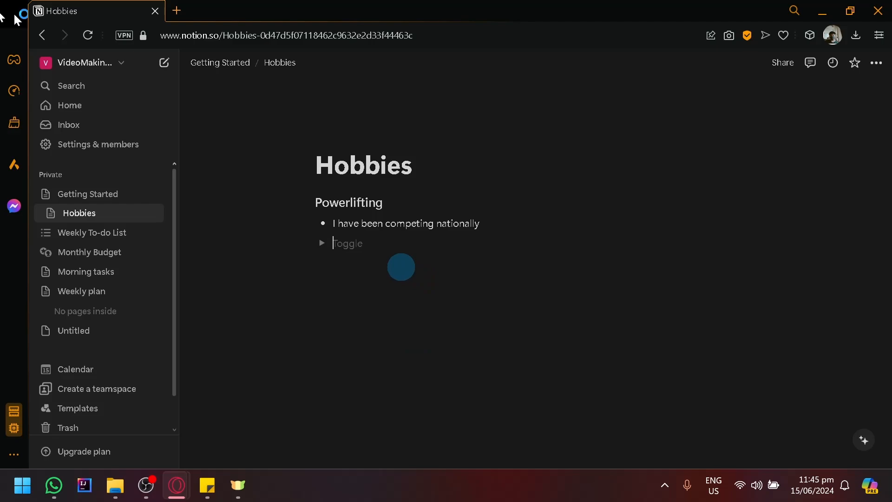
pyautogui.write('Awards')
pyautogui.press('Return')
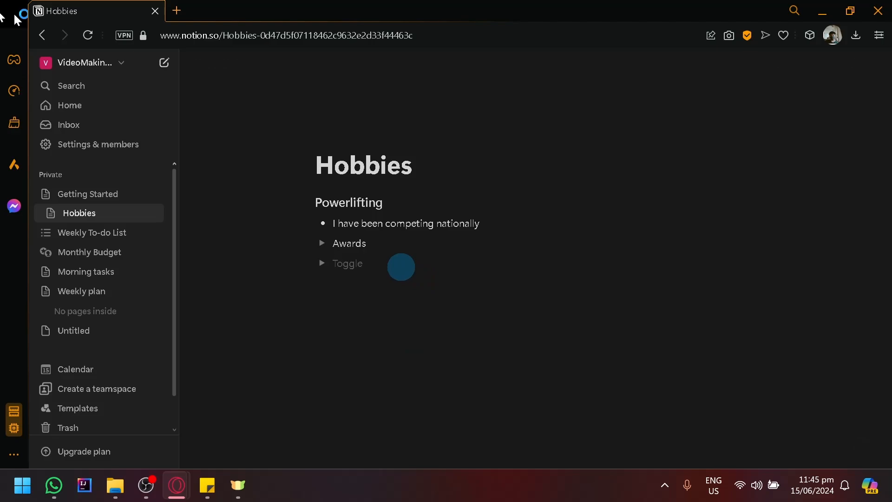
# Write "Gold medal" and "Silver medal" as two separate toggles below Awards.
pyautogui.write('Gold medal')
pyautogui.press('Return')
pyautogui.write('Silver medal')
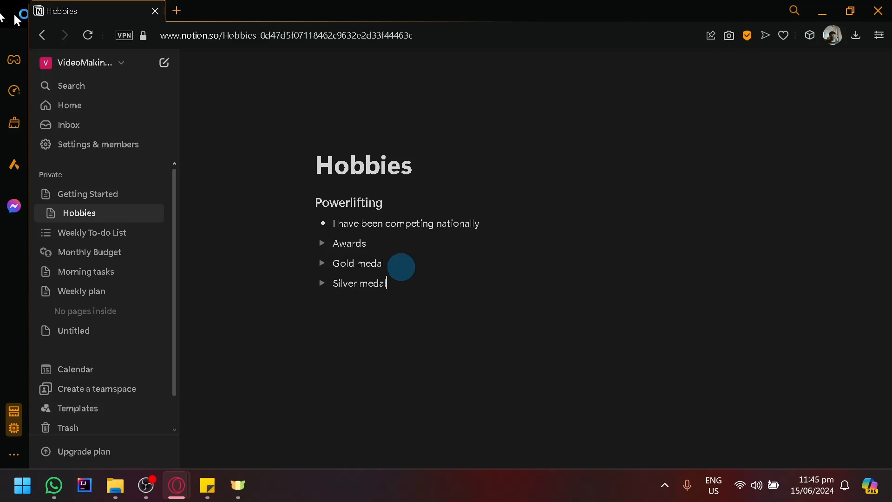
pyautogui.press('Return')
pyautogui.press('Return')
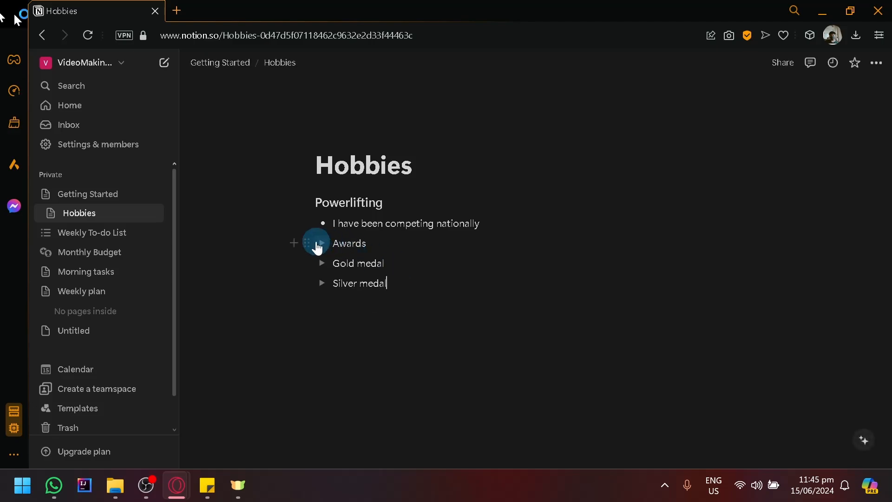
# Expand the Awards and Gold medal toggles and move the "Gold medal" text inside Awards.
pyautogui.click(322, 243)
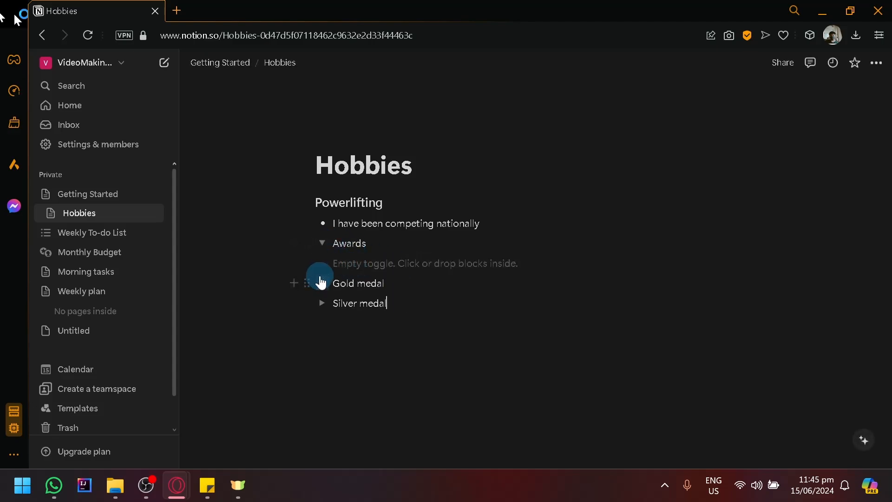
pyautogui.click(323, 283)
pyautogui.click(355, 263)
pyautogui.moveTo(386, 283); pyautogui.dragTo(341, 283)
pyautogui.press('BackSpace')
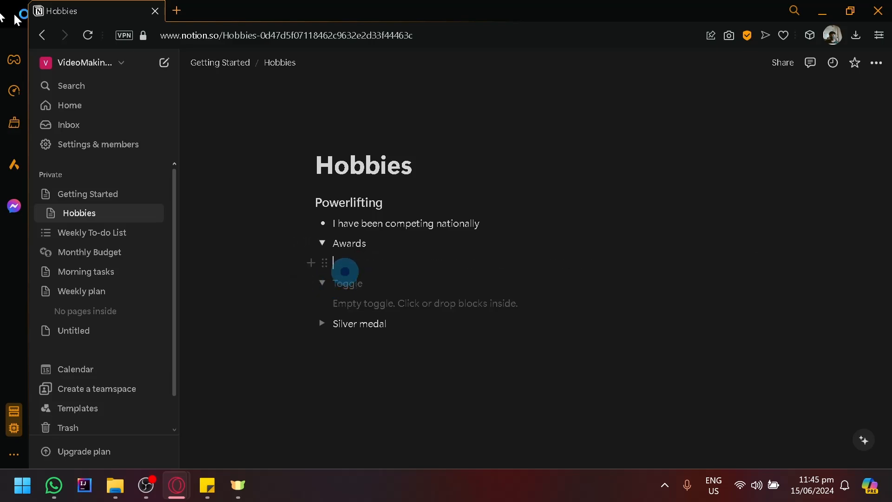
pyautogui.hotkey('ctrl', 'z')
# Move "Silver medal" beneath Gold medal inside the Awards toggle and delete the leftover toggles below it.
pyautogui.moveTo(381, 343); pyautogui.dragTo(370, 280)
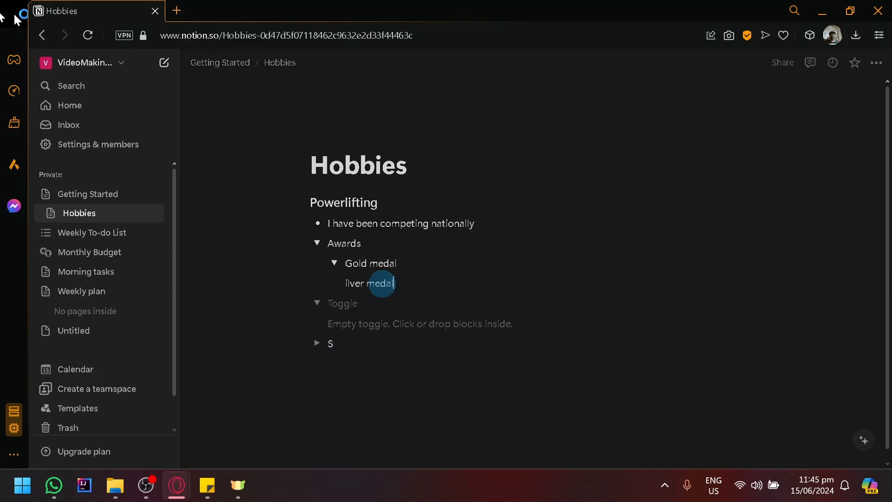
pyautogui.click(346, 286)
pyautogui.write('S')
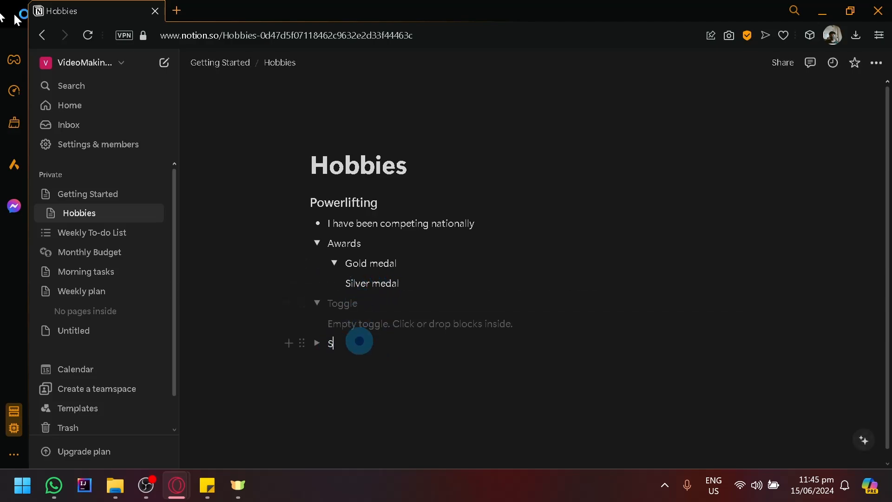
pyautogui.moveTo(358, 341); pyautogui.dragTo(295, 292)
pyautogui.press('BackSpace')
pyautogui.press('BackSpace')
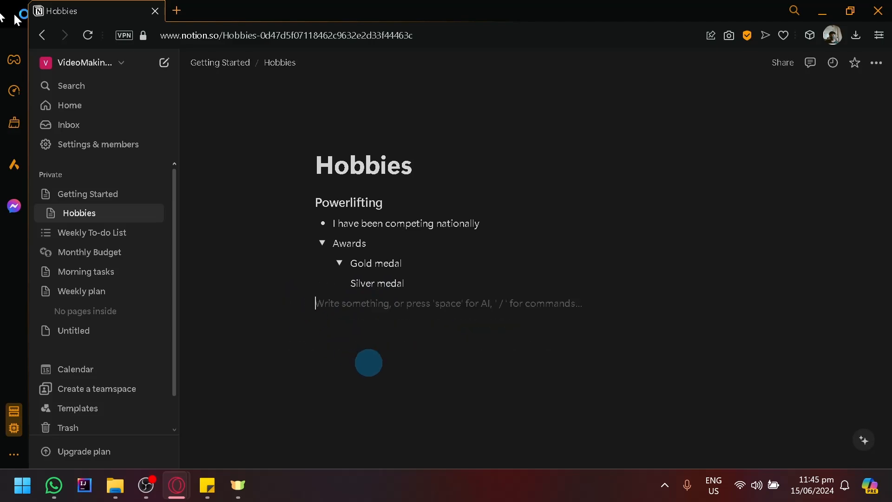
# Collapse and expand the Gold medal and Awards toggles to check the nesting, leaving Awards collapsed.
pyautogui.click(340, 263)
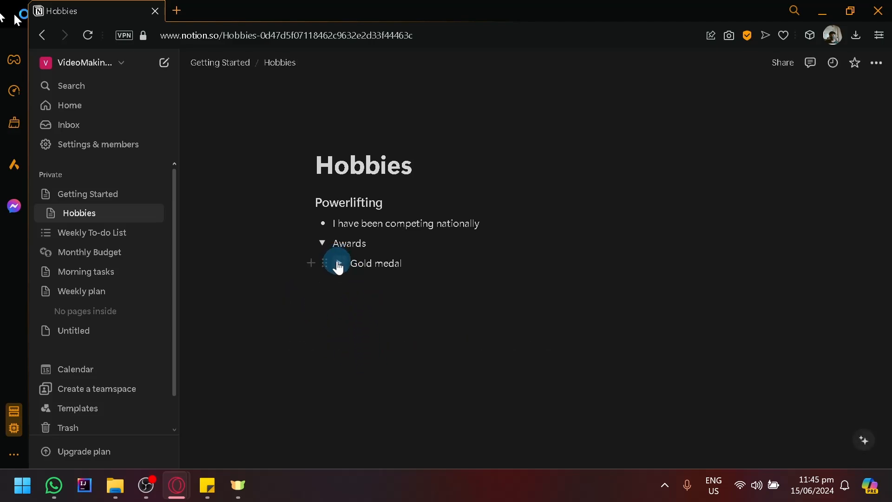
pyautogui.click(327, 251)
pyautogui.click(323, 244)
pyautogui.click(339, 264)
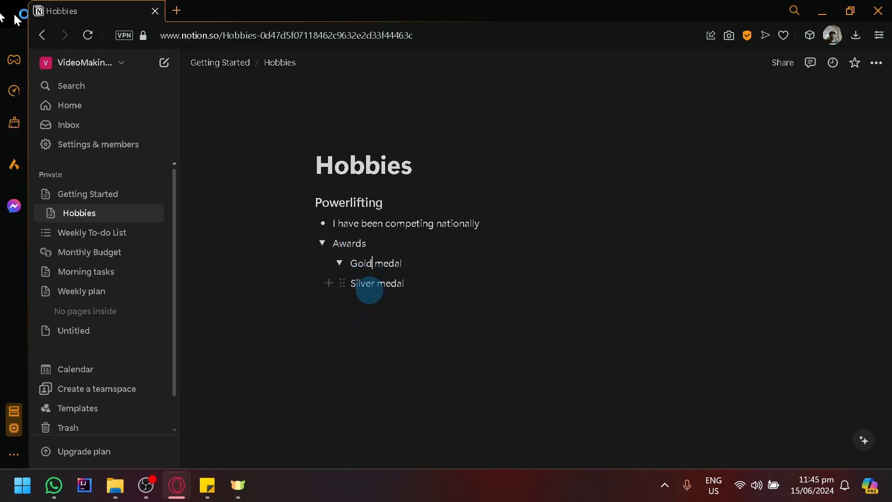
pyautogui.click(322, 244)
pyautogui.click(321, 244)
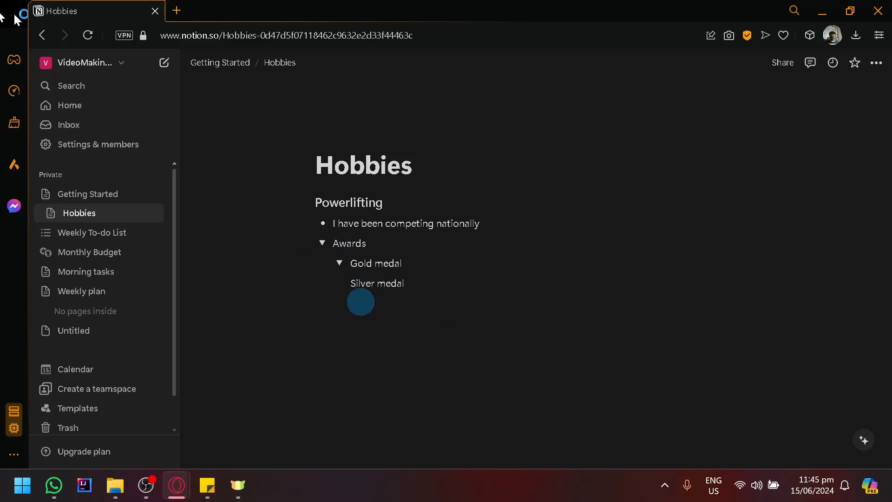
pyautogui.click(322, 243)
# Bring up the block types on the empty line below the Awards toggle and dismiss them without choosing one.
pyautogui.click(352, 305)
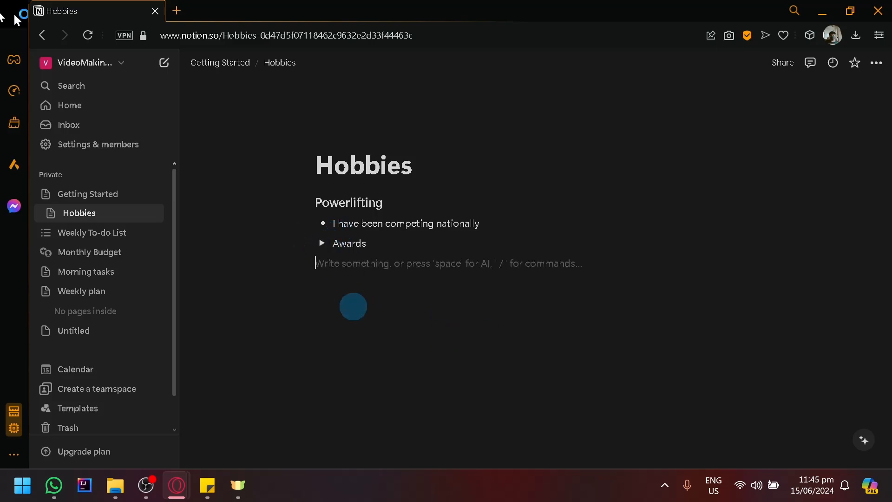
pyautogui.write('/')
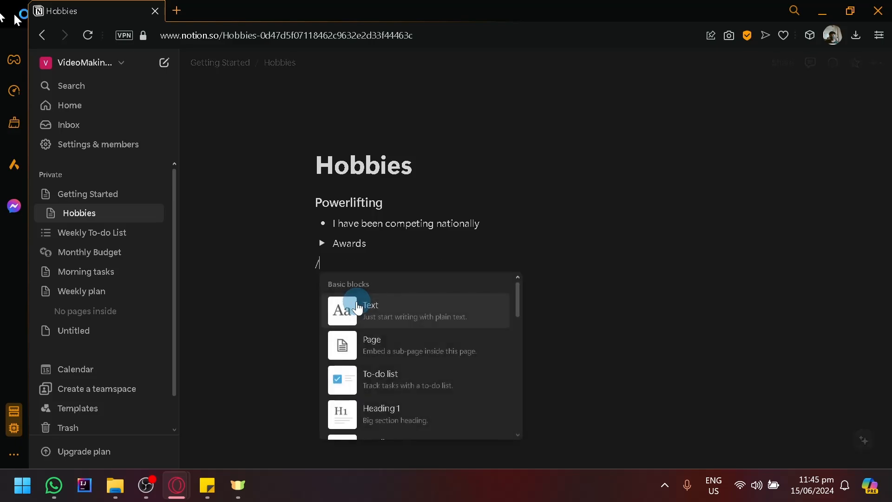
pyautogui.click(582, 295)
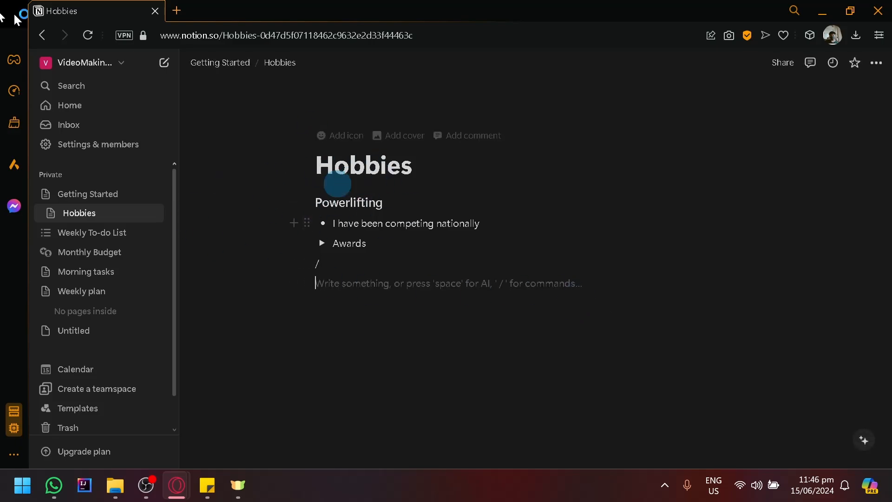
# Return to the Getting Started page and open the icon picker for the Hobbies sub-page link.
pyautogui.click(220, 63)
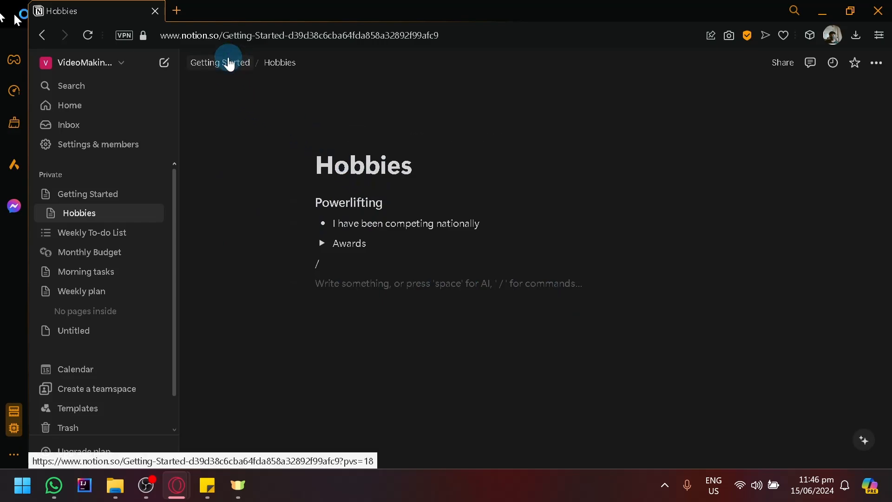
pyautogui.scroll(-2, 491, 237)
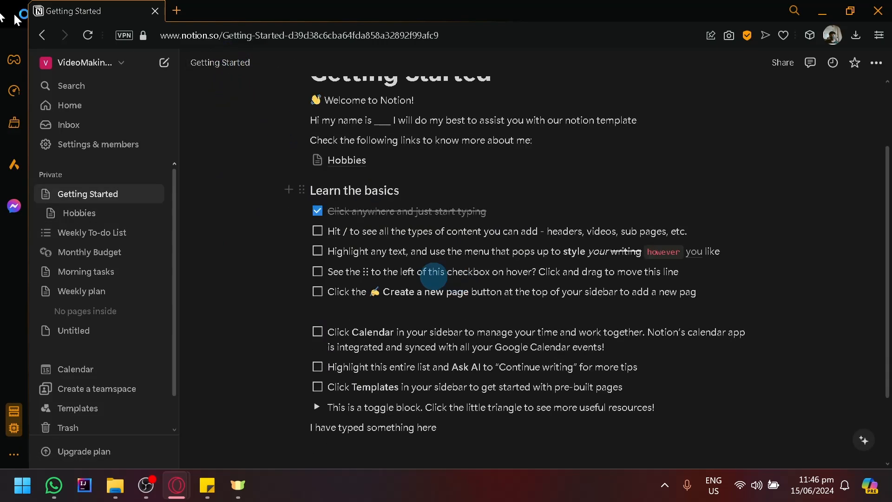
pyautogui.scroll(2, 338, 171)
pyautogui.moveTo(320, 259)
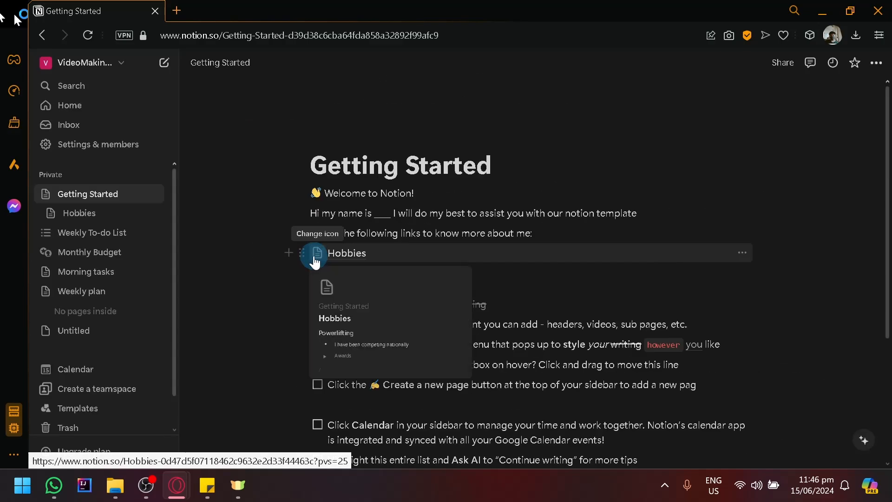
pyautogui.click(316, 255)
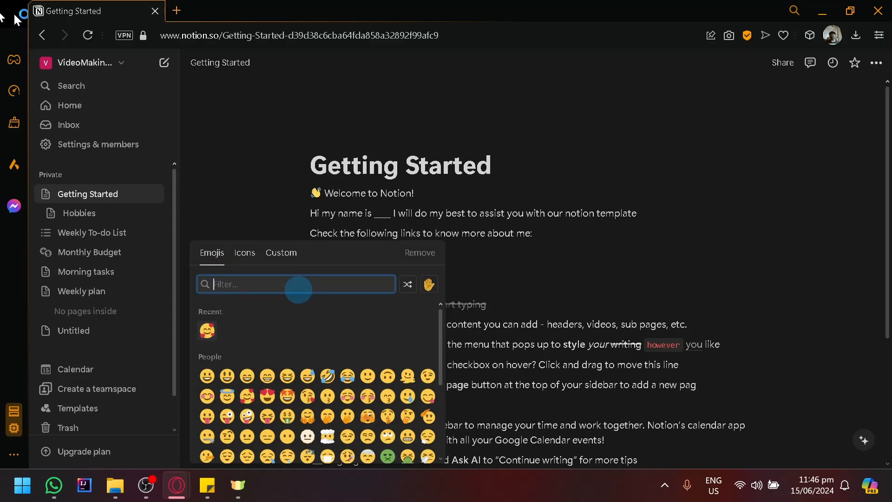
# Try to find a dumbbell emoji by searching for "dumbel" and "dum", and clear the search.
pyautogui.write('dumbel')
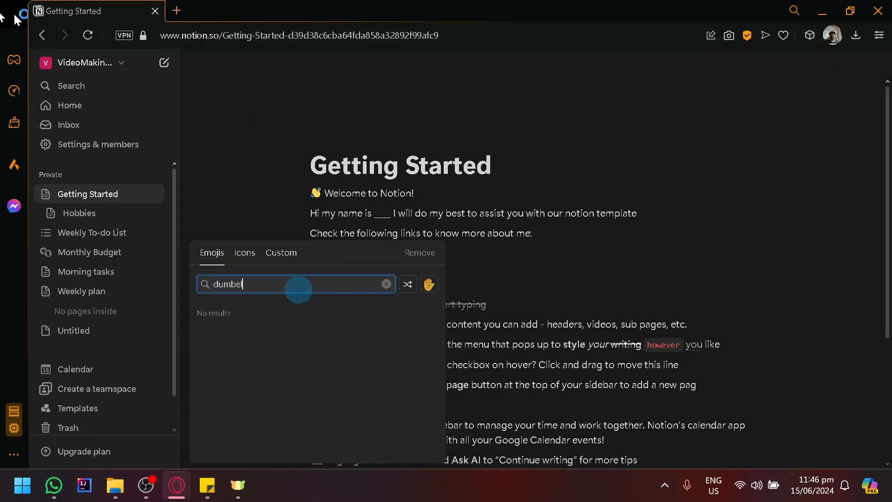
pyautogui.press('BackSpace')
pyautogui.press('BackSpace')
pyautogui.press('BackSpace')
pyautogui.write('b')
pyautogui.press('BackSpace')
pyautogui.write('b')
pyautogui.press('BackSpace')
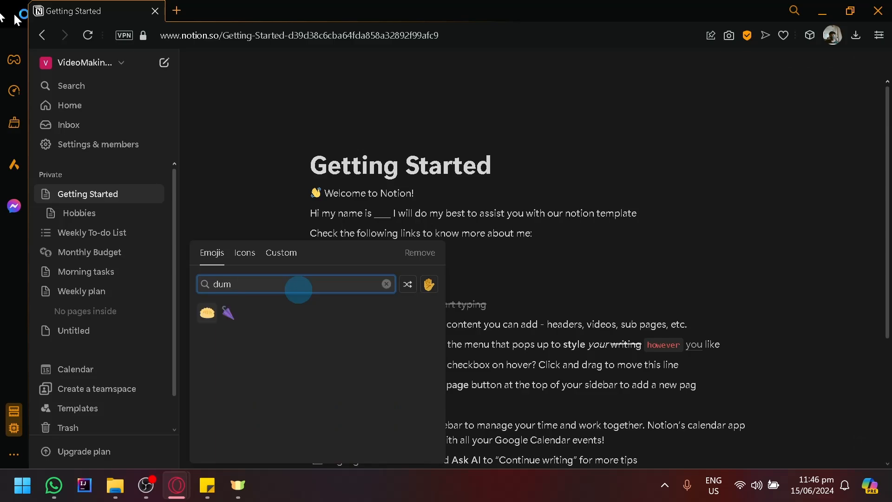
pyautogui.press('BackSpace')
pyautogui.press('BackSpace')
pyautogui.press('BackSpace')
# Search the emojis for "weights" and set the third weightlifter, in a darker skin tone, as the Hobbies icon.
pyautogui.write('weights')
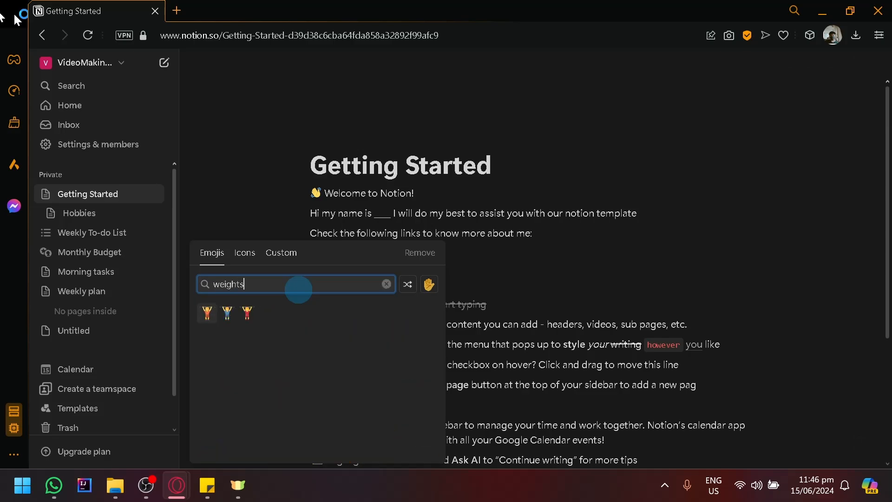
pyautogui.click(256, 311)
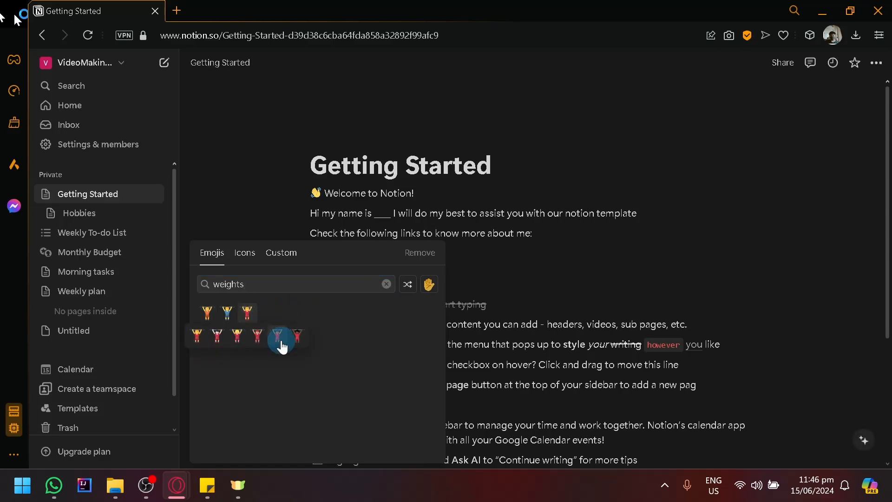
pyautogui.click(237, 335)
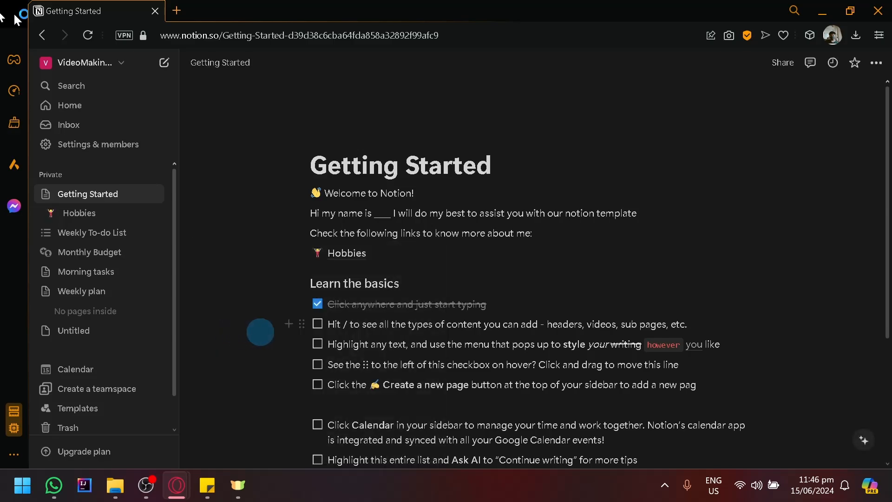
# Open the Hobbies sub-page through its link and go back to the Getting Started page.
pyautogui.click(365, 254)
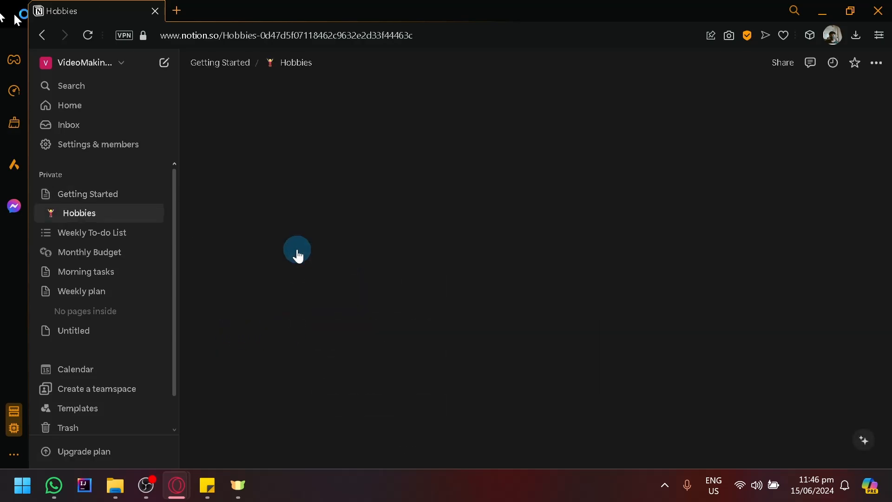
pyautogui.click(43, 42)
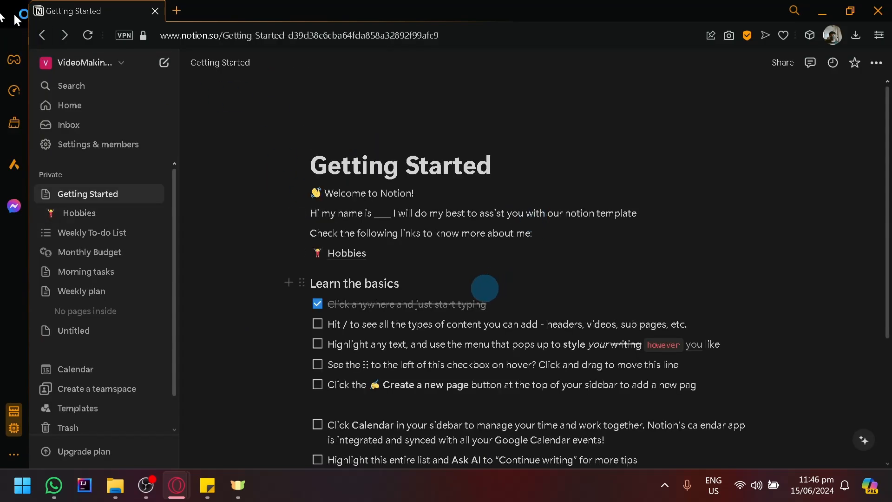
pyautogui.click(451, 260)
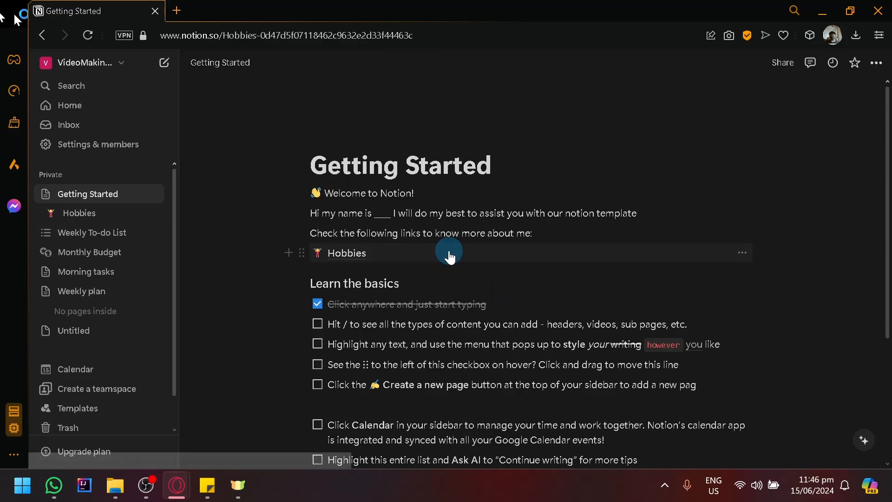
pyautogui.click(36, 42)
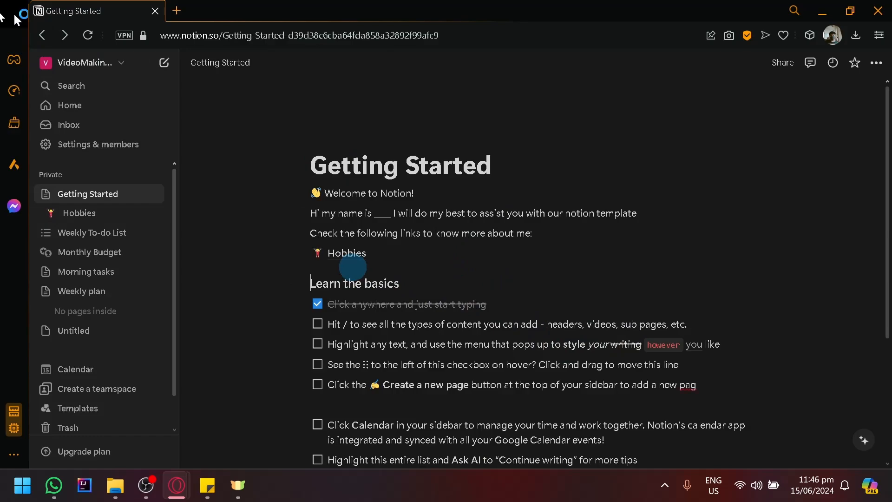
# Embed a new sub-page titled "Favorites" below the Hobbies link on the Getting Started page.
pyautogui.press('Return')
pyautogui.write('/')
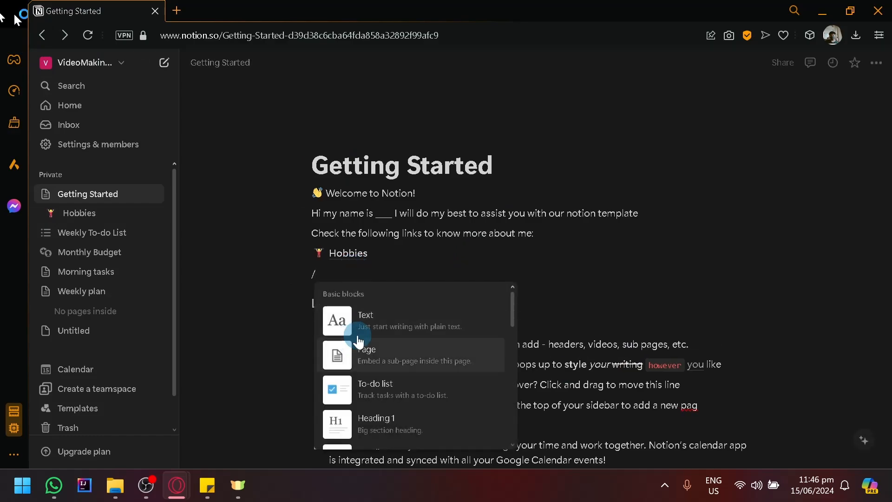
pyautogui.click(372, 353)
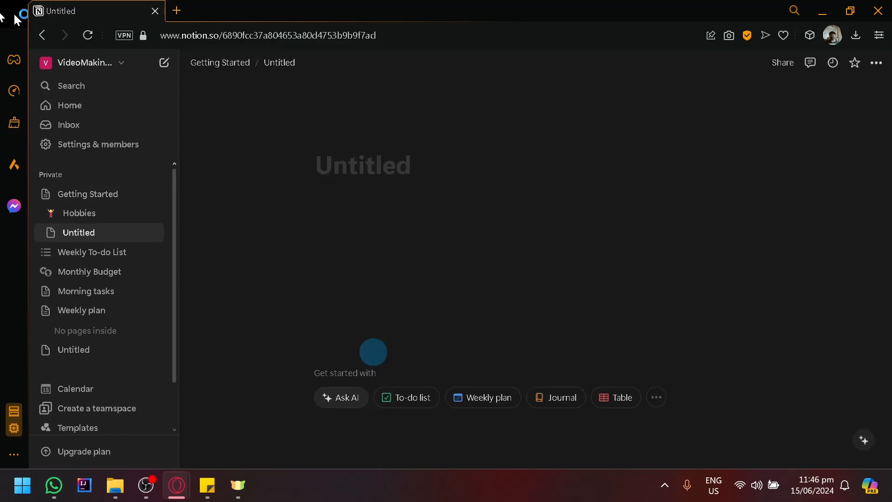
pyautogui.write('Favorites')
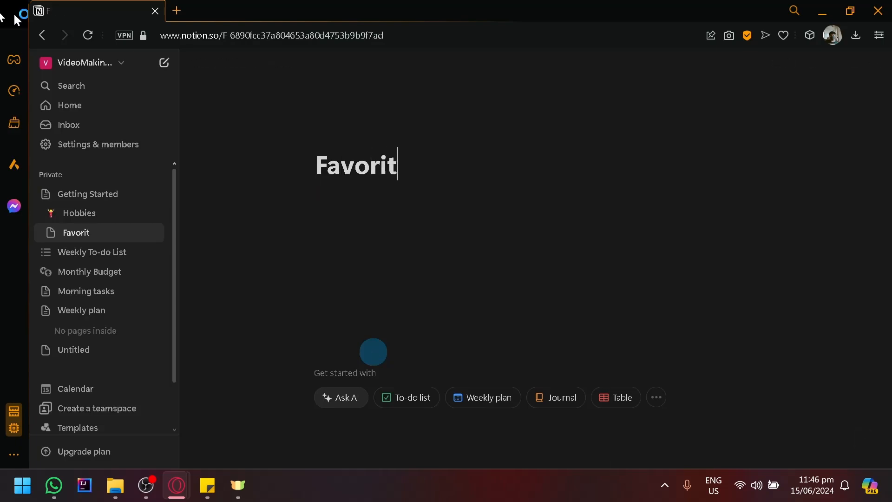
# Return to the Getting Started page and set the rolling-on-the-floor laughing emoji as the icon of the Favorites sub-page.
pyautogui.click(96, 194)
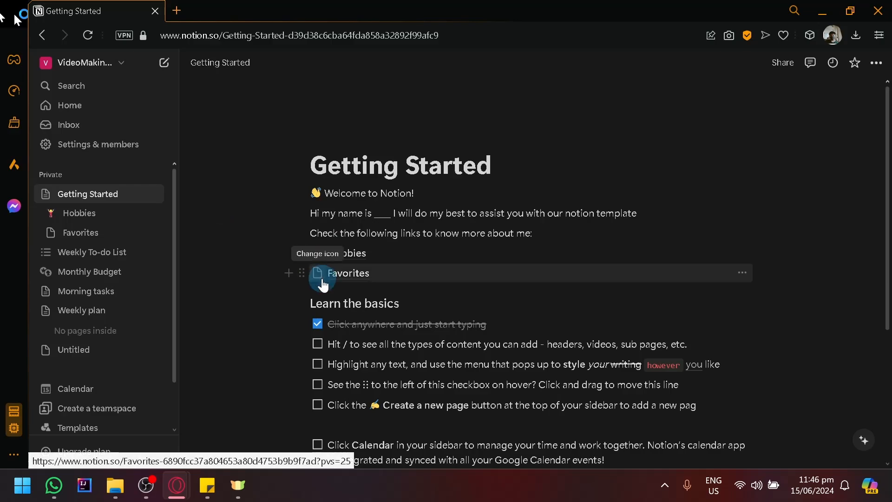
pyautogui.click(318, 273)
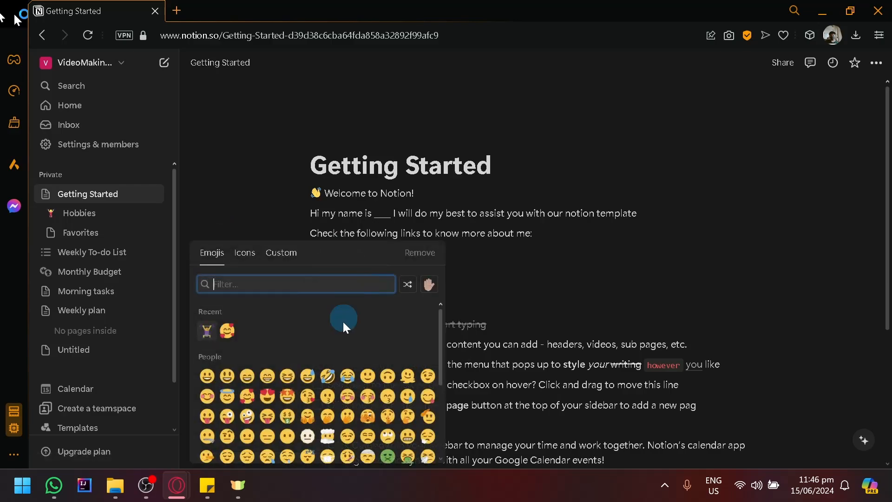
pyautogui.click(325, 372)
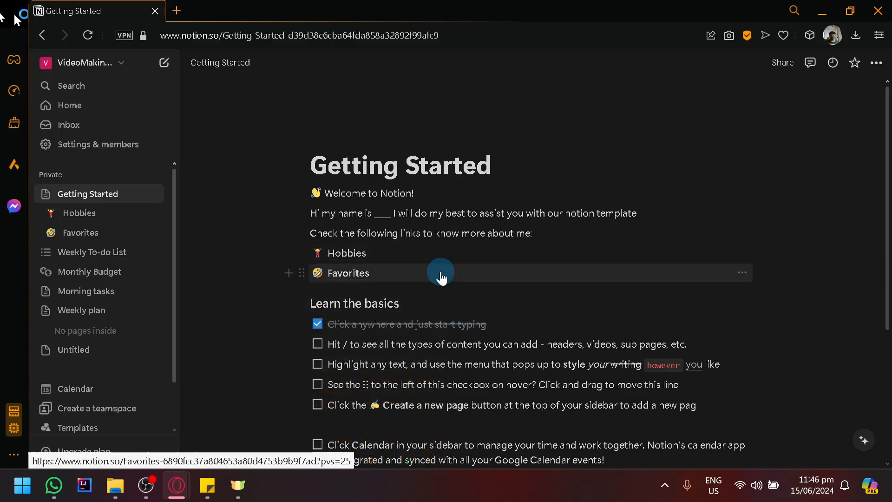
pyautogui.moveTo(441, 278)
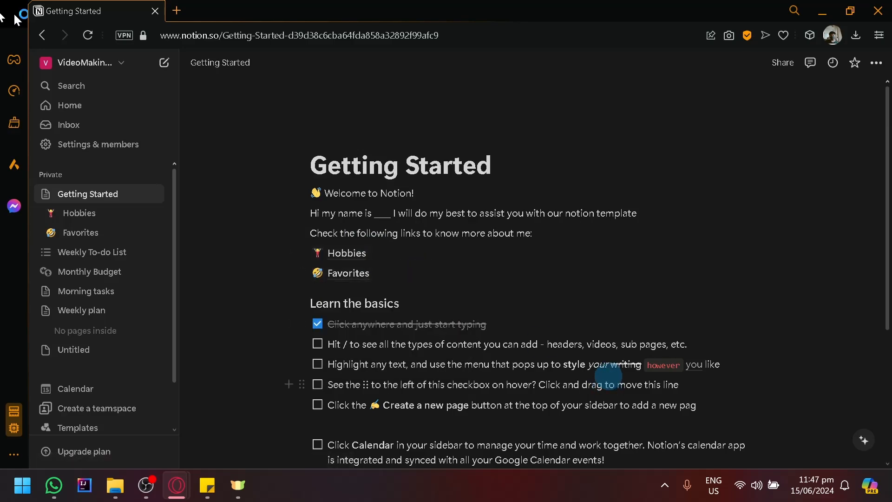
# Bring up the block list on a new line below the Favorites link and check off the "Hit / to see all the types of content" item.
pyautogui.scroll(-2, 609, 376)
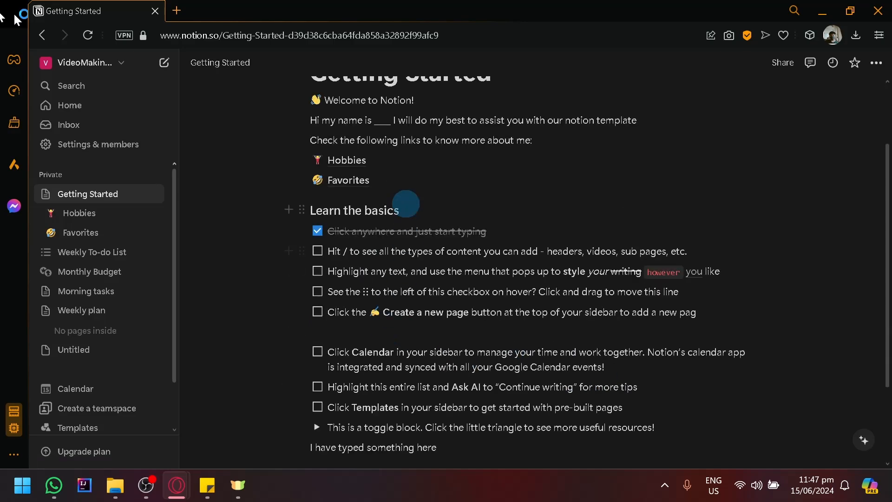
pyautogui.click(403, 196)
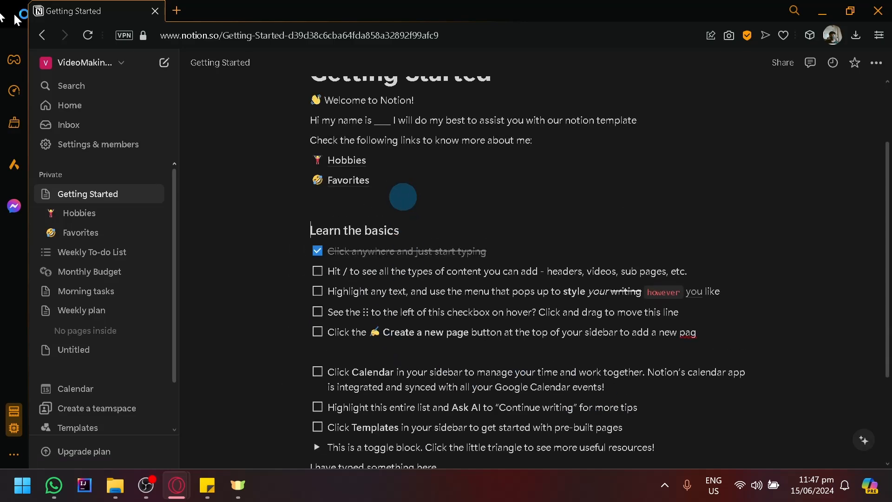
pyautogui.write('/')
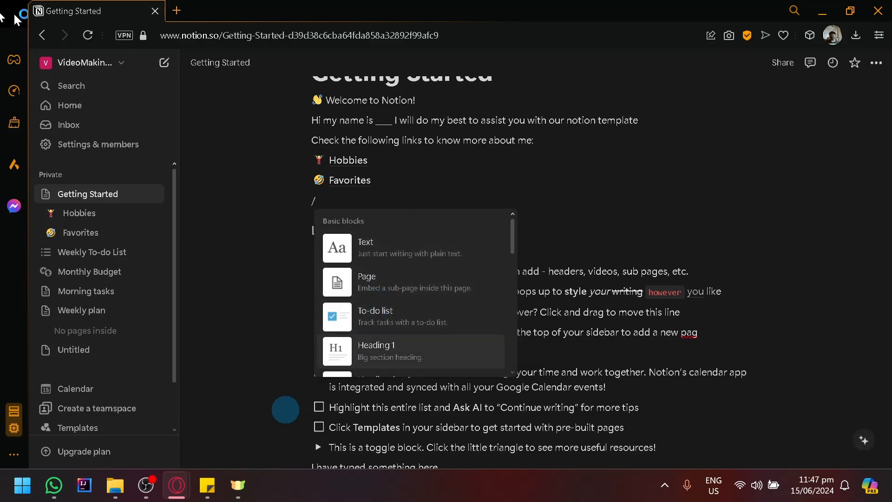
pyautogui.scroll(-2, 270, 368)
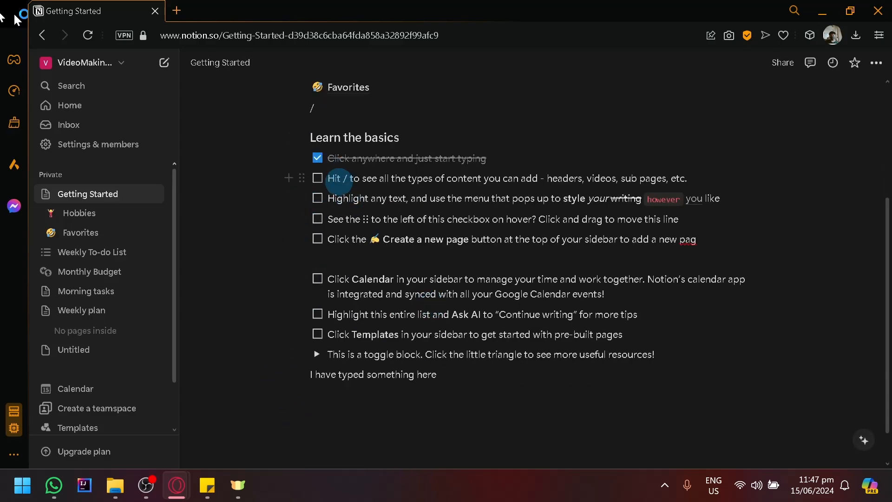
pyautogui.scroll(2, 315, 186)
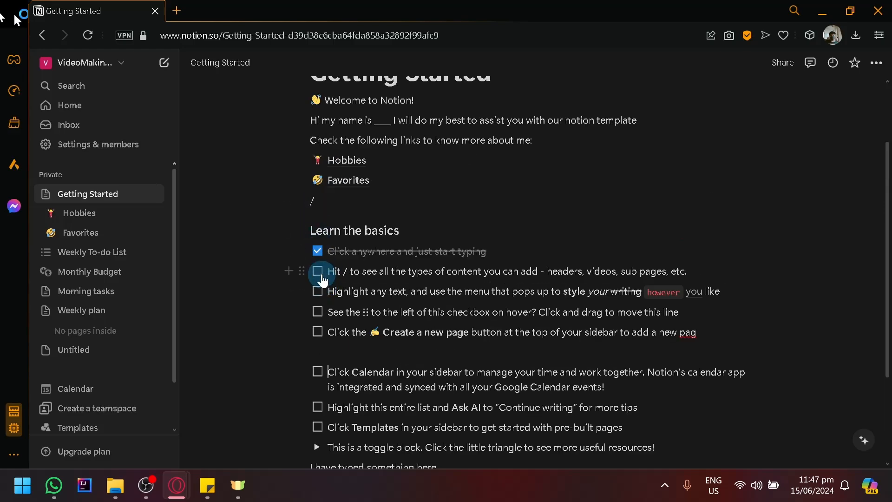
pyautogui.click(318, 272)
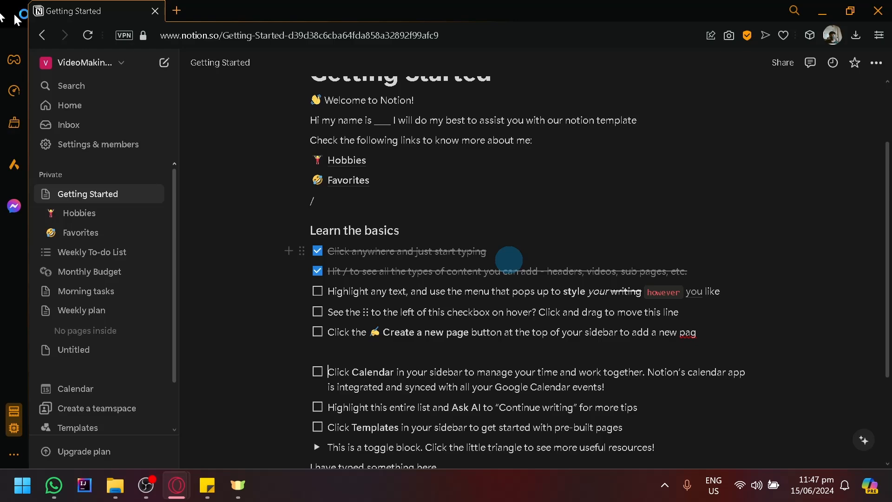
# Look through the Morning tasks and Weekly To-do List pages, viewing the weekly list's daily to-do columns.
pyautogui.click(53, 272)
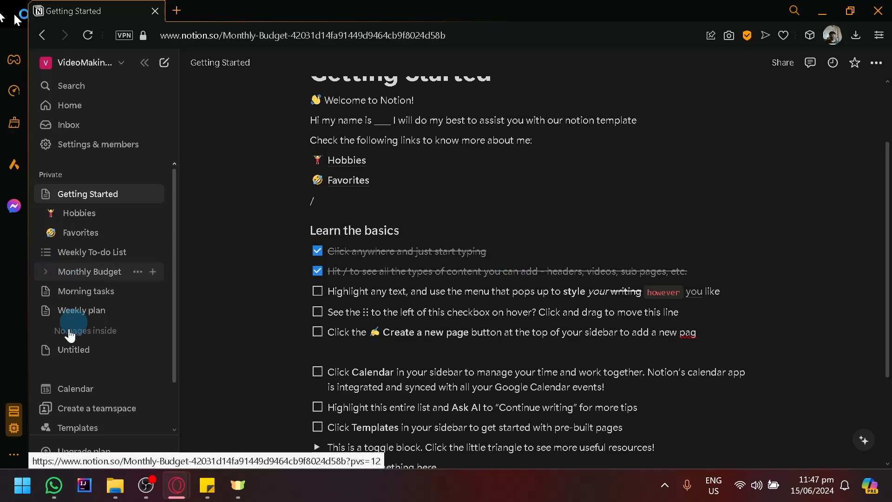
pyautogui.click(89, 254)
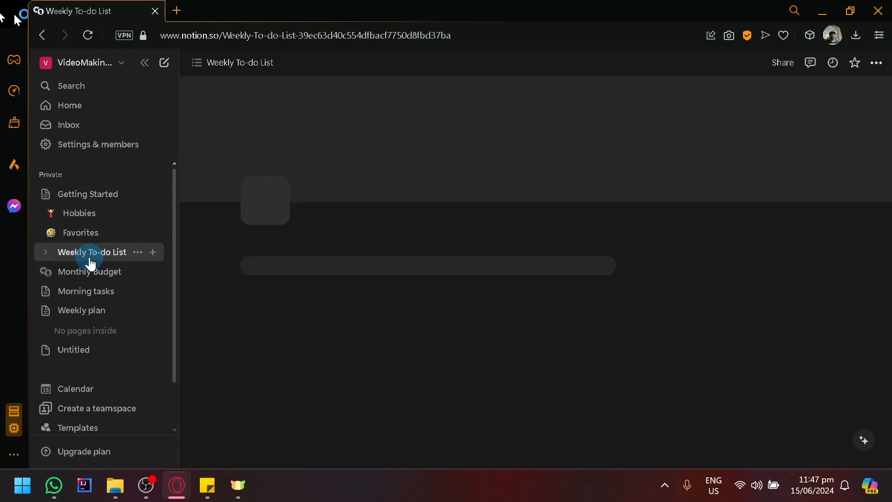
pyautogui.click(116, 291)
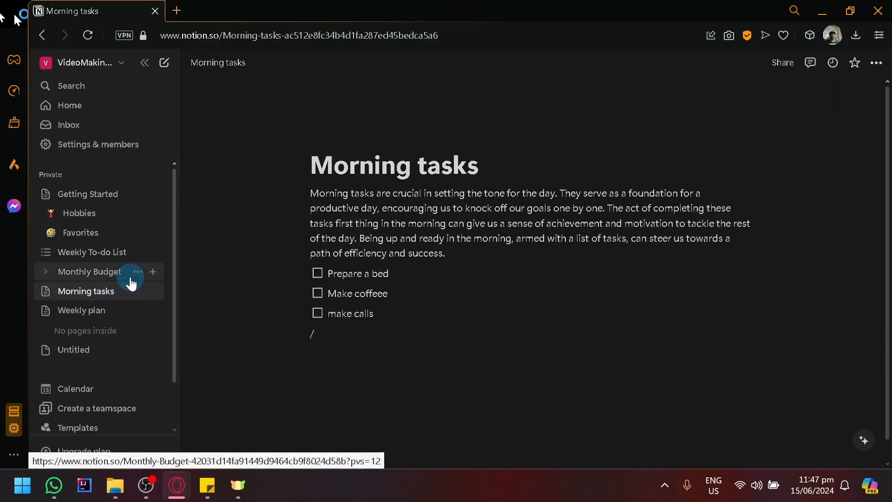
pyautogui.click(90, 255)
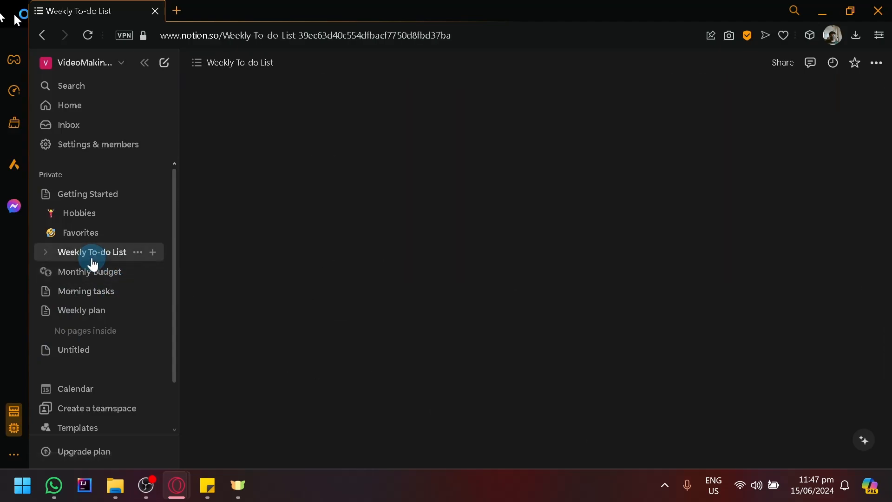
pyautogui.scroll(-5, 305, 316)
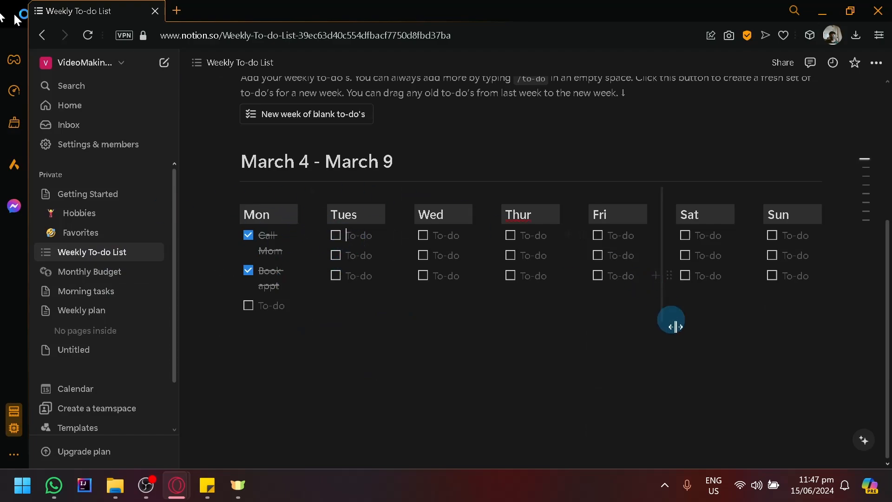
# On the Getting Started page, insert a Quote block below the Favorites link reading "Always think ahead and not behind".
pyautogui.click(85, 199)
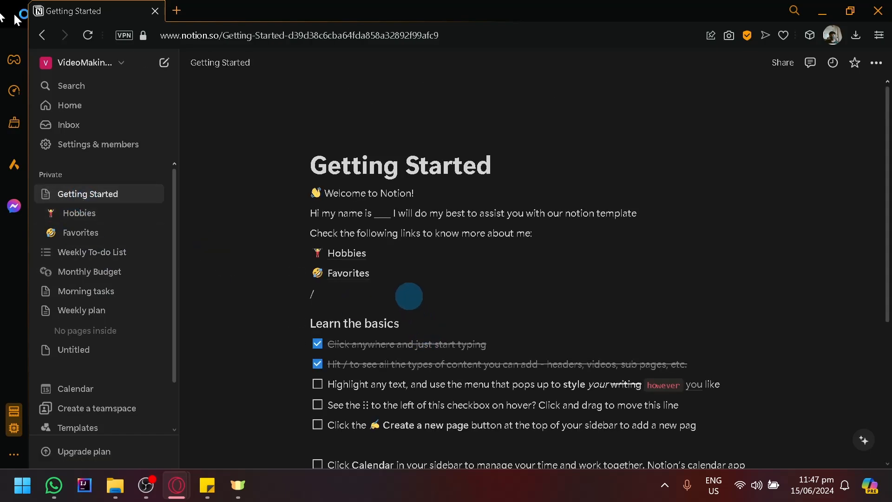
pyautogui.press('BackSpace')
pyautogui.write('/')
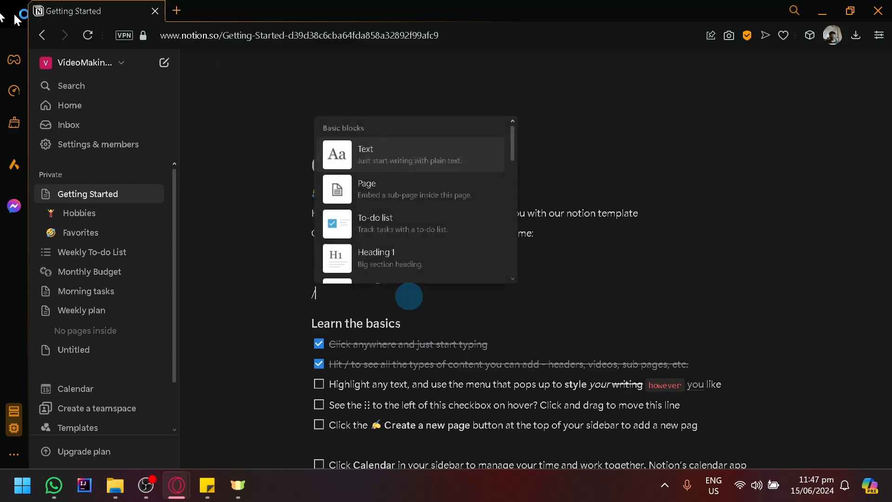
pyautogui.scroll(-5, 428, 236)
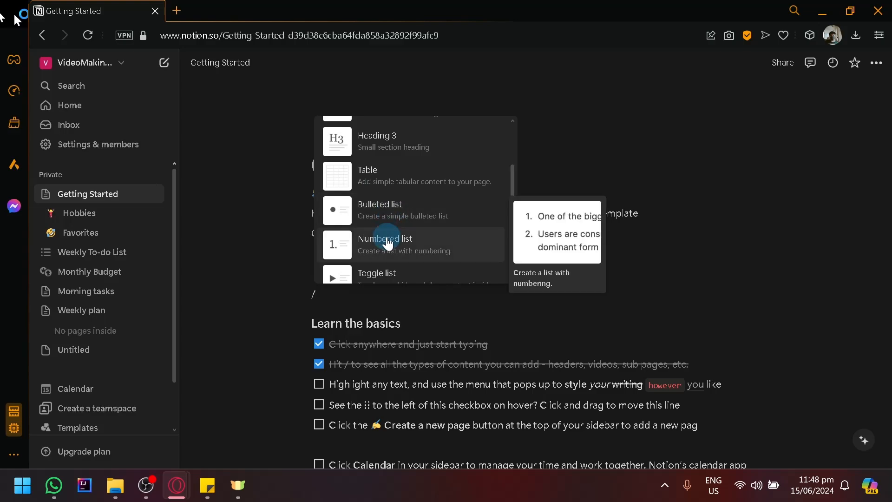
pyautogui.scroll(-5, 400, 232)
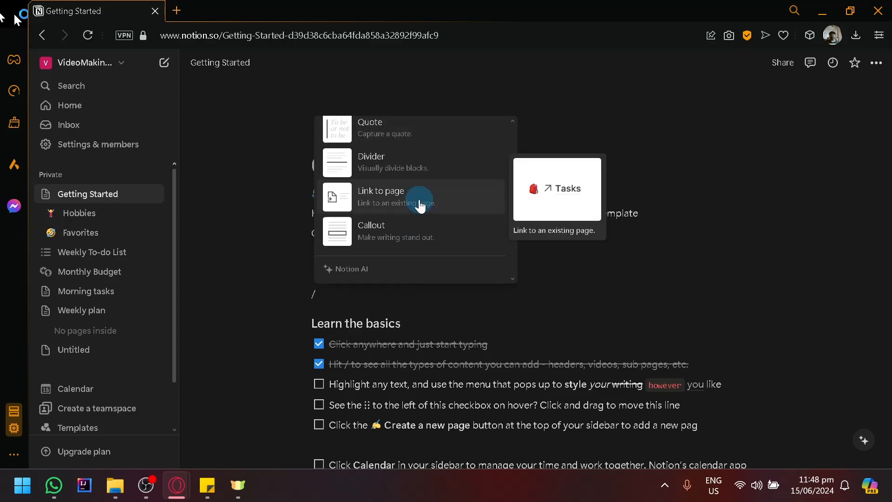
pyautogui.click(442, 136)
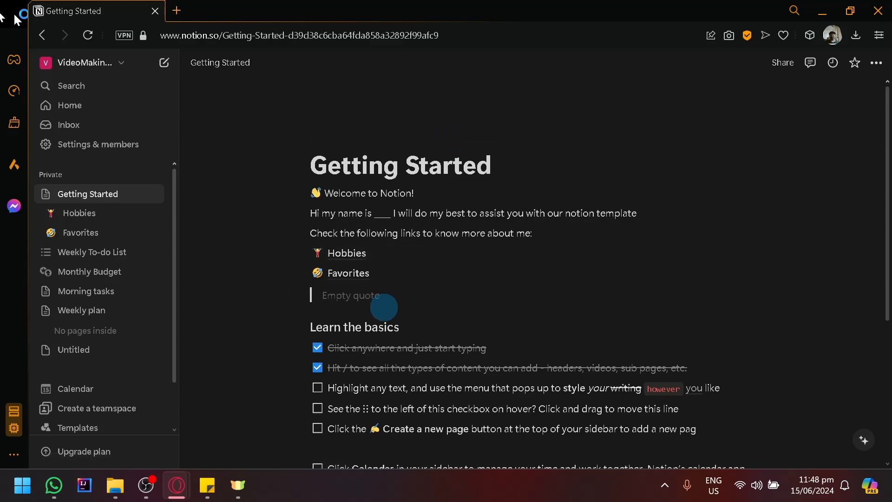
pyautogui.write('Alwau')
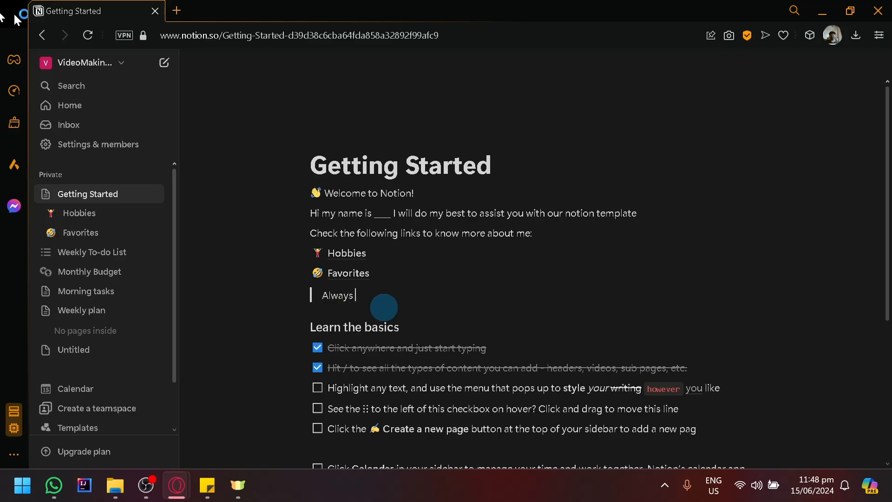
pyautogui.write('s think ahead and not behind')
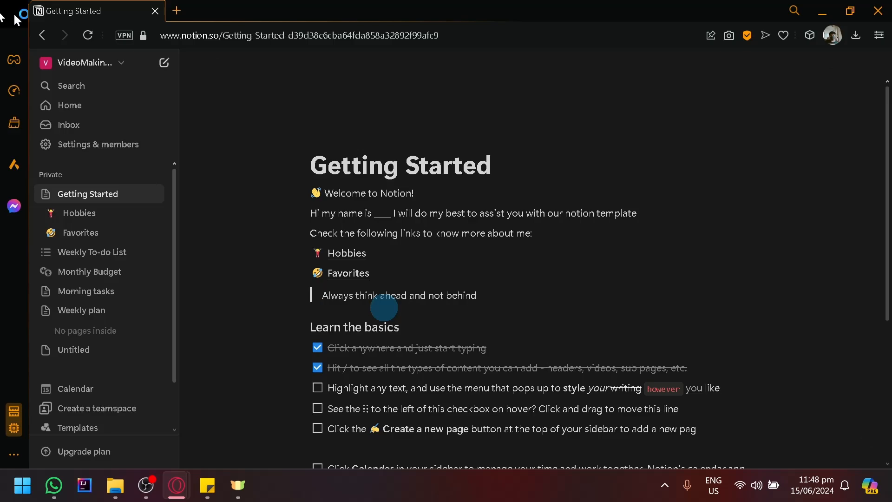
# On a new line below the quote, start a Notion AI "Brainstorm ideas" prompt from the additional AI writing options.
pyautogui.press('Return')
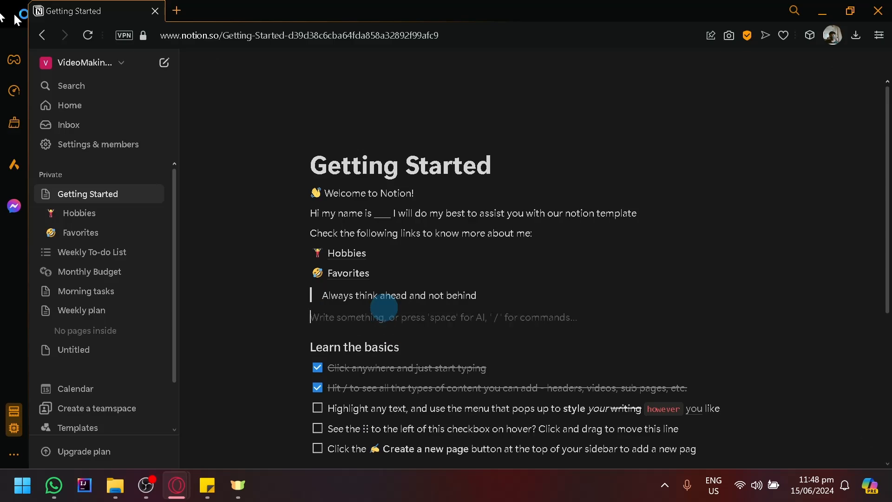
pyautogui.write('/')
pyautogui.scroll(-2, 387, 246)
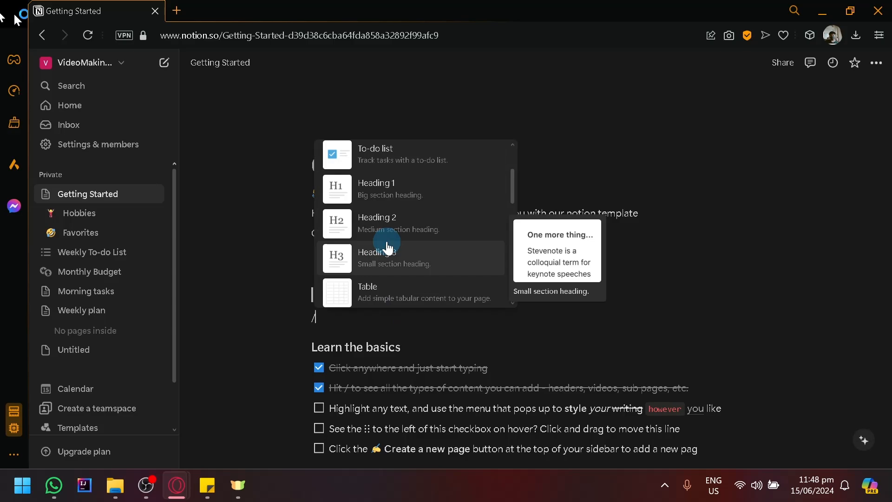
pyautogui.scroll(-5, 387, 246)
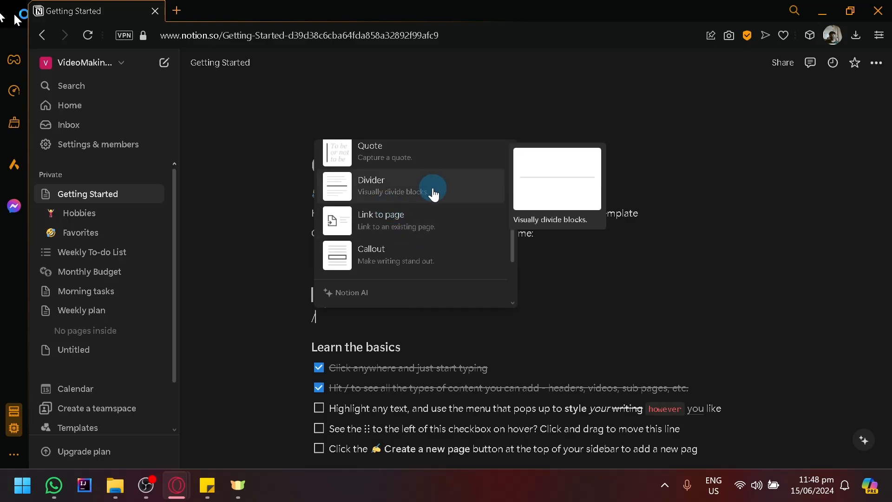
pyautogui.scroll(-3, 409, 241)
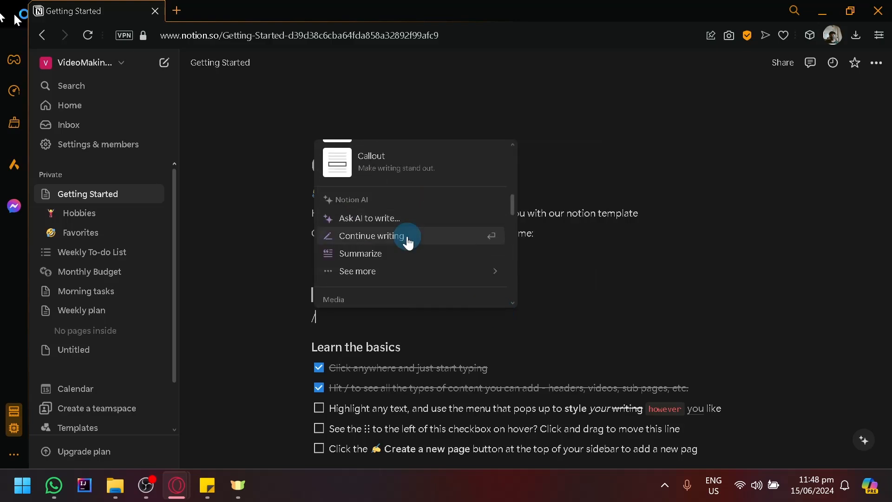
pyautogui.scroll(3, 434, 179)
pyautogui.scroll(-2, 439, 258)
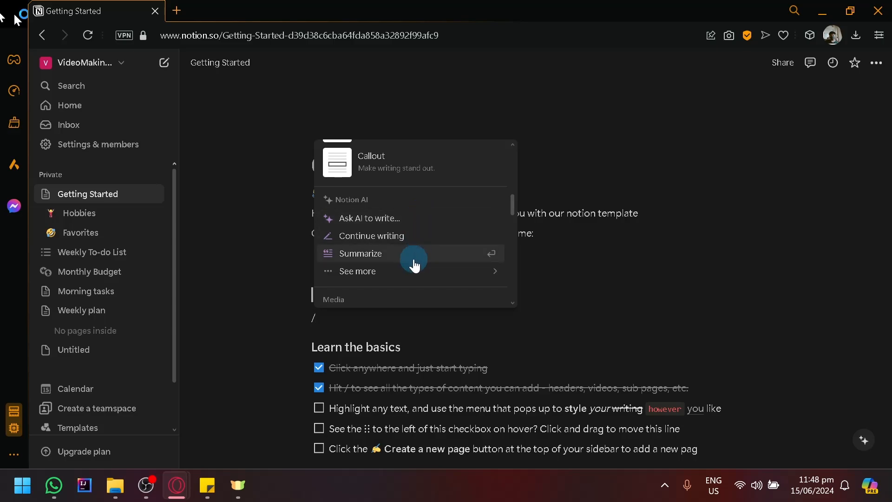
pyautogui.moveTo(414, 273)
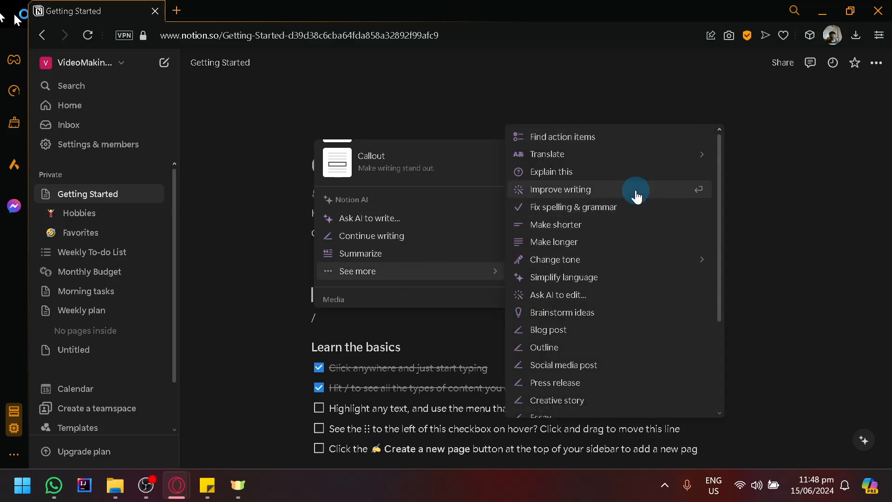
pyautogui.scroll(-3, 623, 195)
pyautogui.scroll(3, 622, 279)
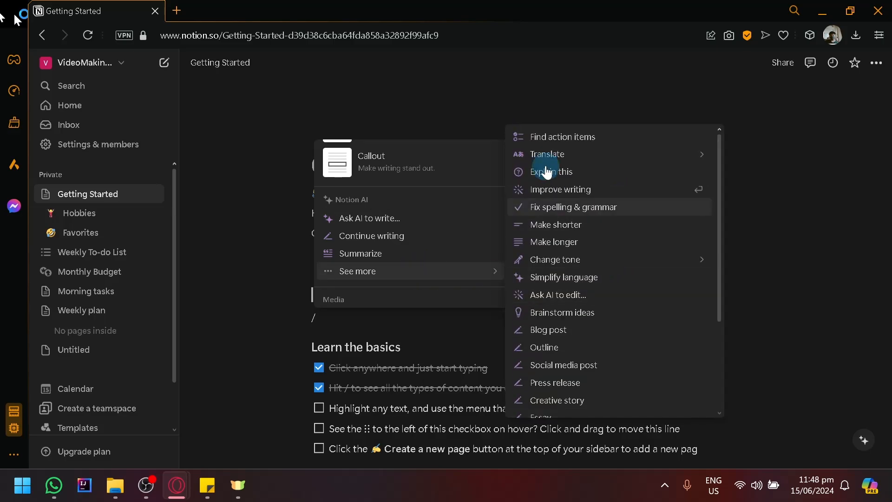
pyautogui.scroll(-2, 560, 348)
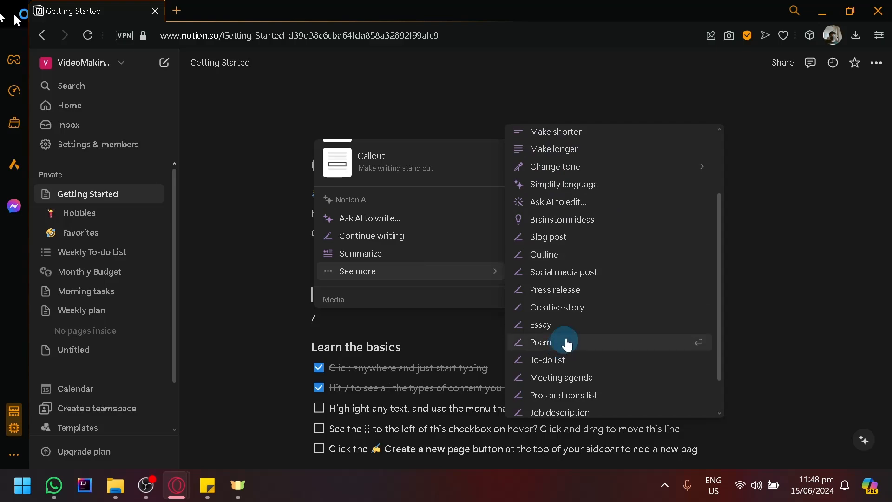
pyautogui.click(608, 228)
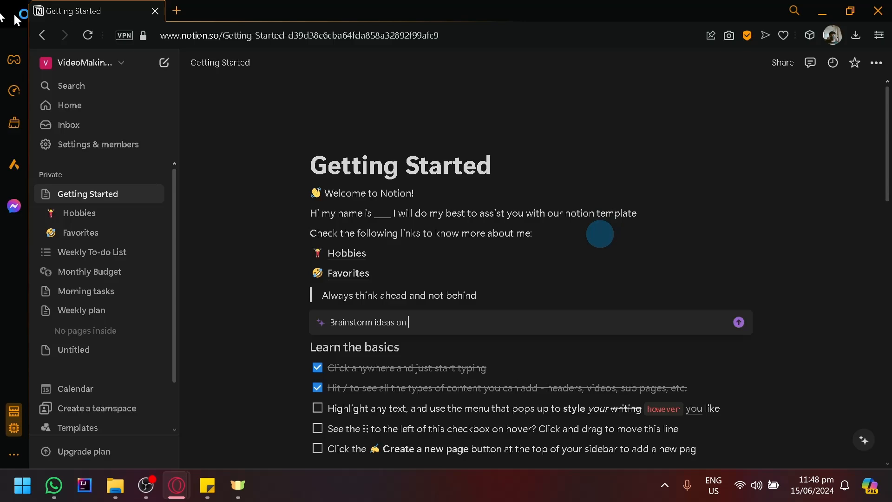
# Have the AI brainstorm ideas on "mobile application that i can develop for my portfolio" and view the generated list.
pyautogui.write('mobile application that i can develop for my portfolio')
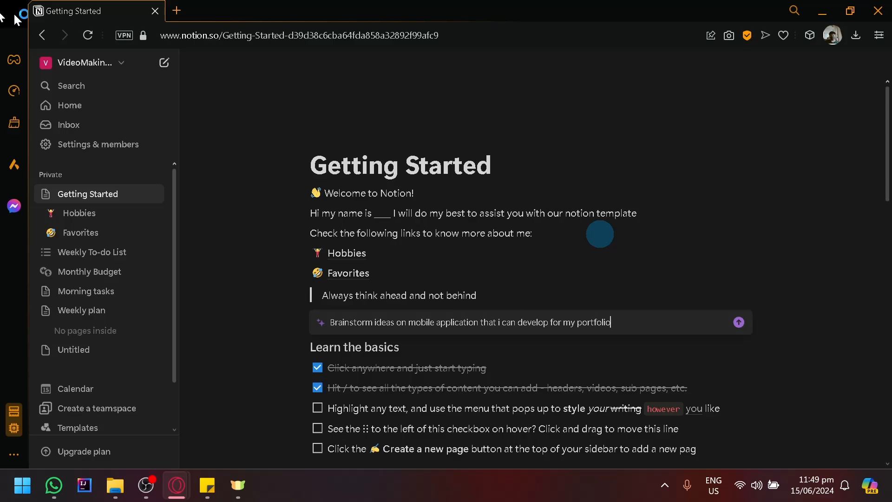
pyautogui.press('Return')
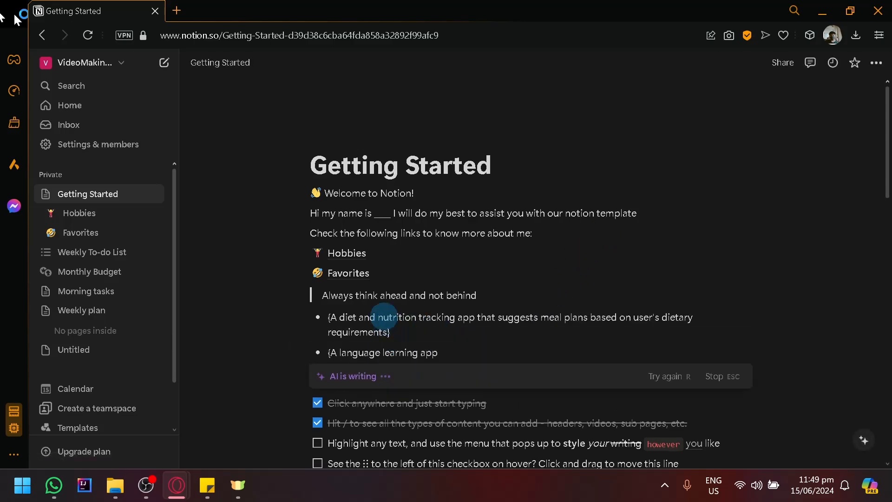
pyautogui.scroll(-2, 389, 340)
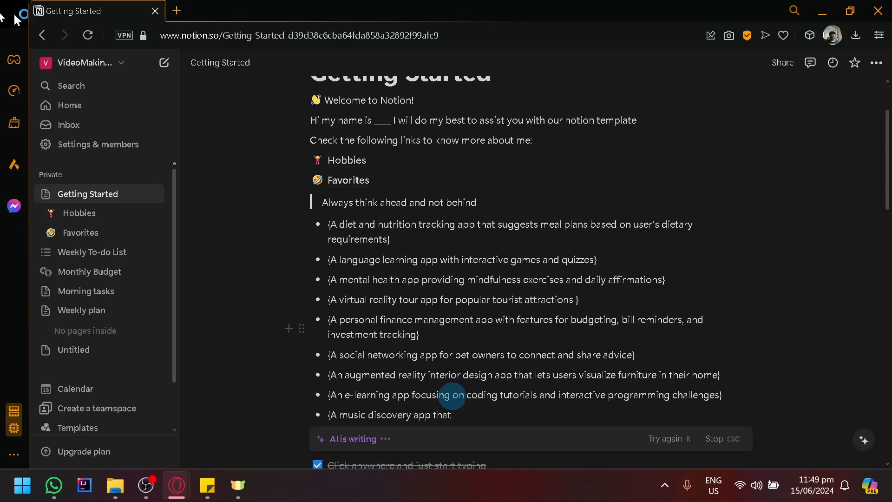
pyautogui.scroll(-4, 452, 396)
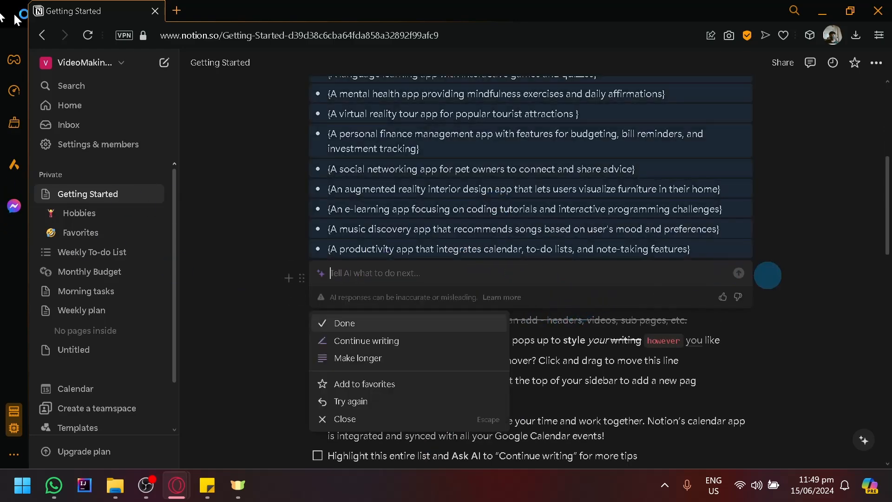
# Accept the AI-generated app ideas into the Getting Started page, leaving no blank line below the list.
pyautogui.press('Return')
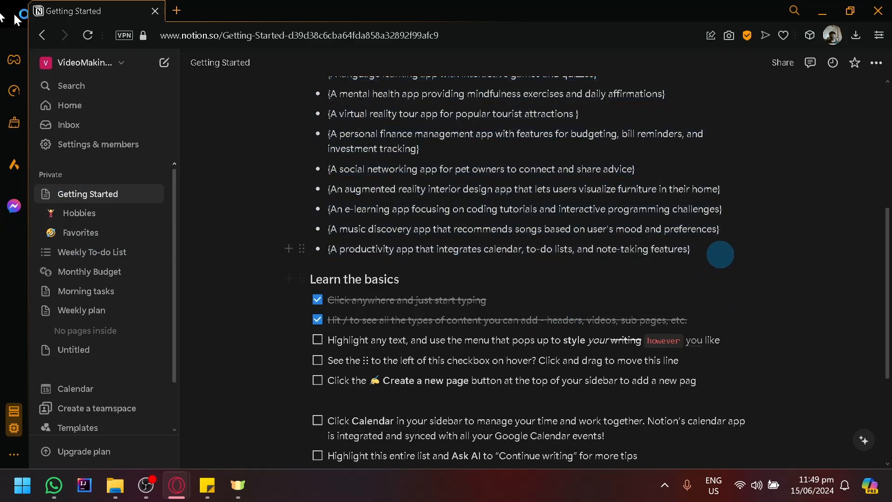
pyautogui.press('Return')
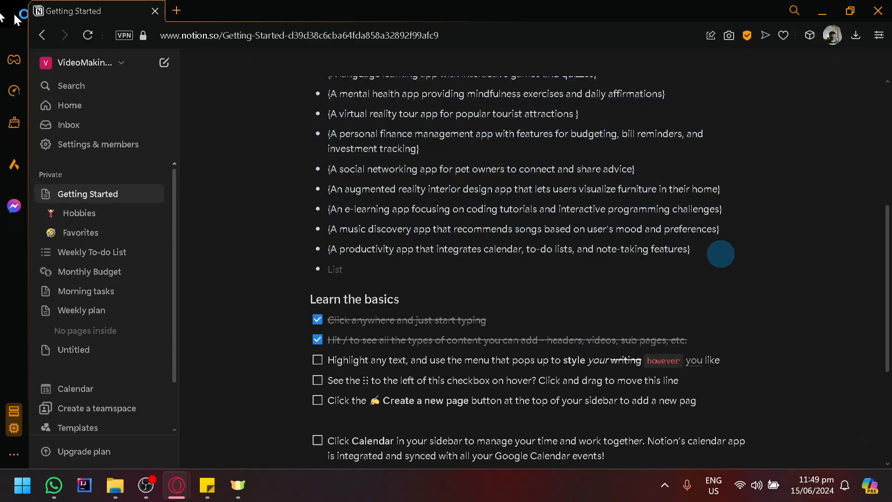
pyautogui.press('BackSpace')
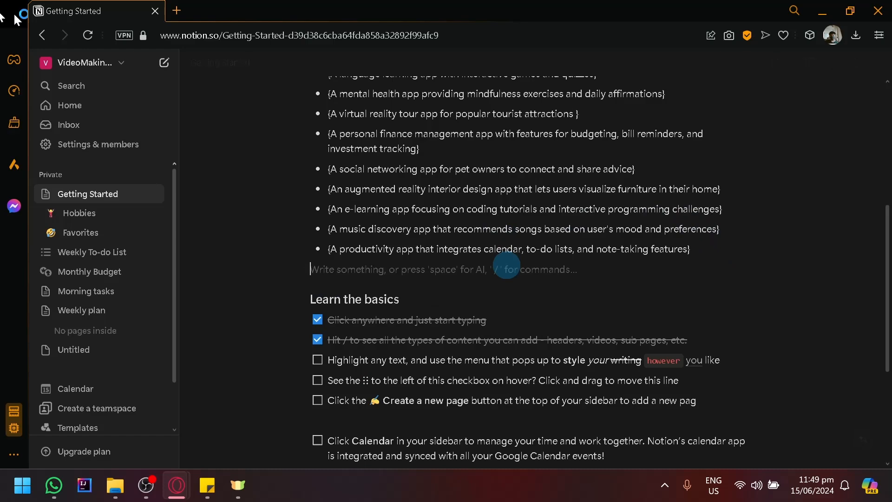
pyautogui.press('BackSpace')
# Look through the media, database and advanced block types that can be inserted after the last app idea.
pyautogui.write('/')
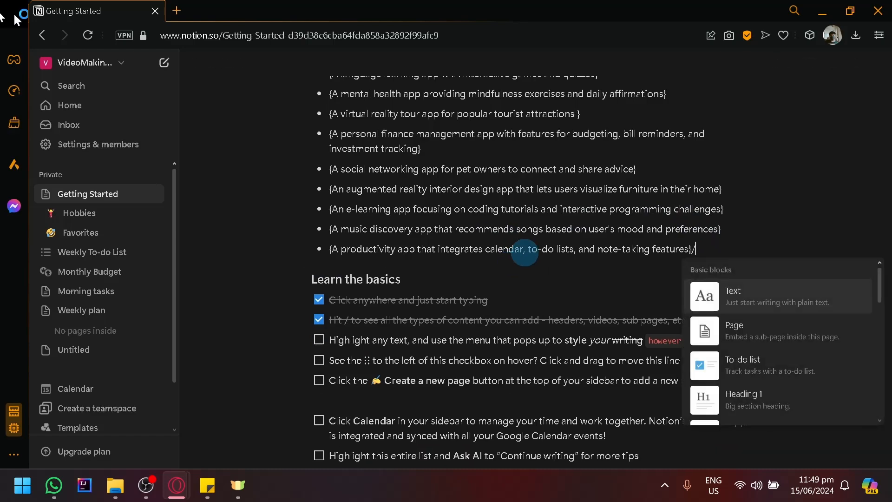
pyautogui.scroll(-10, 739, 358)
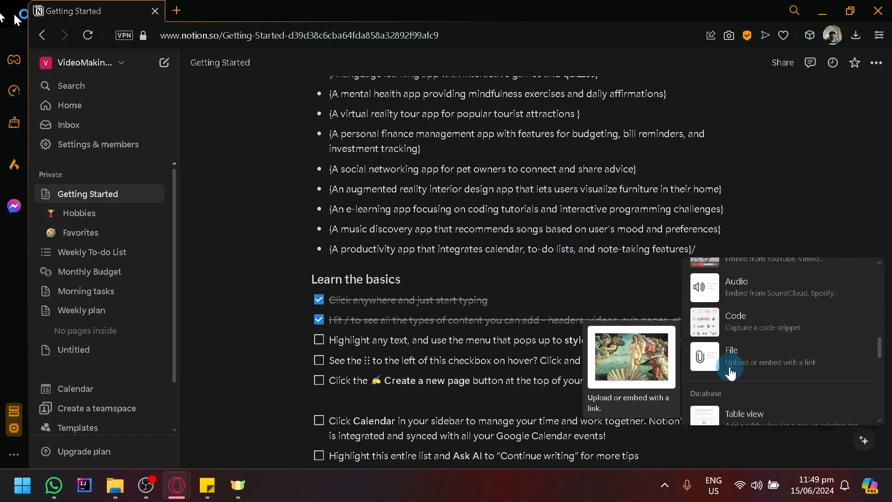
pyautogui.scroll(3, 731, 372)
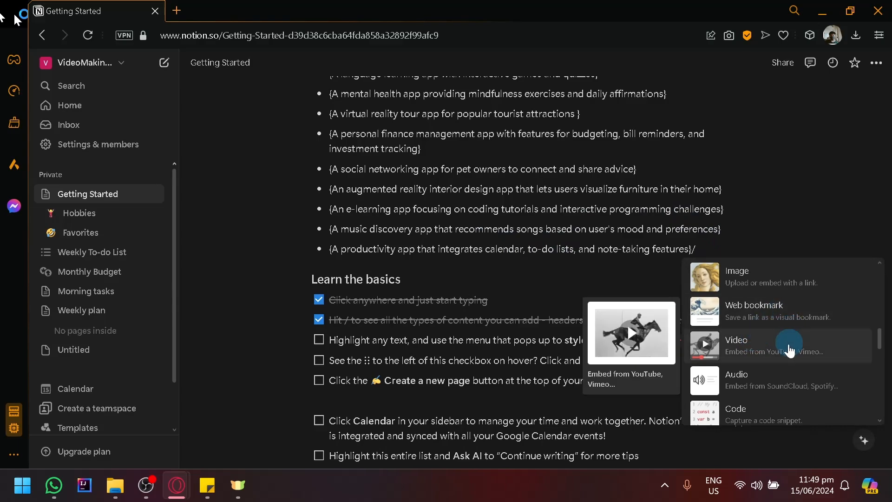
pyautogui.scroll(-2, 788, 351)
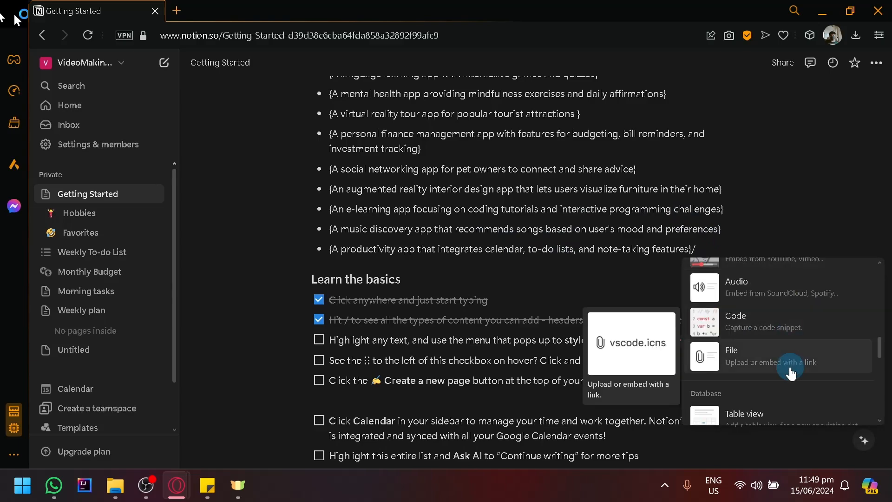
pyautogui.scroll(-8, 790, 367)
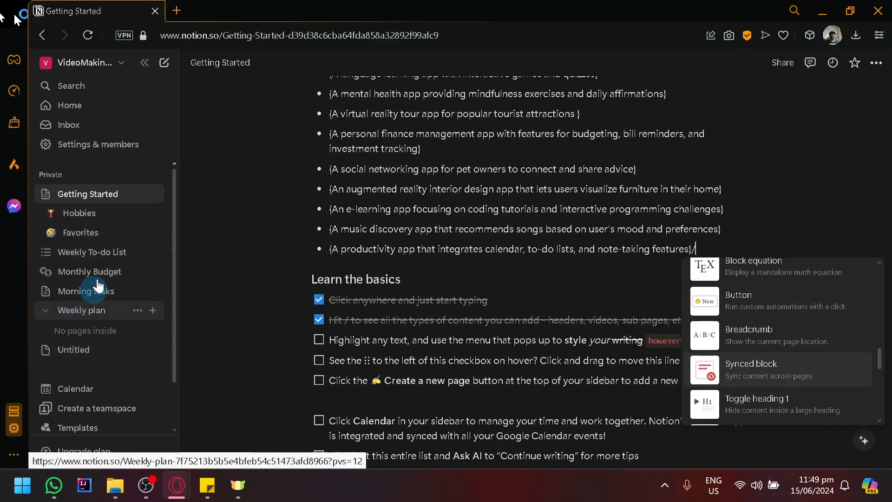
# Create a new private page titled "Savings for my bike" and start its first body line.
pyautogui.click(162, 64)
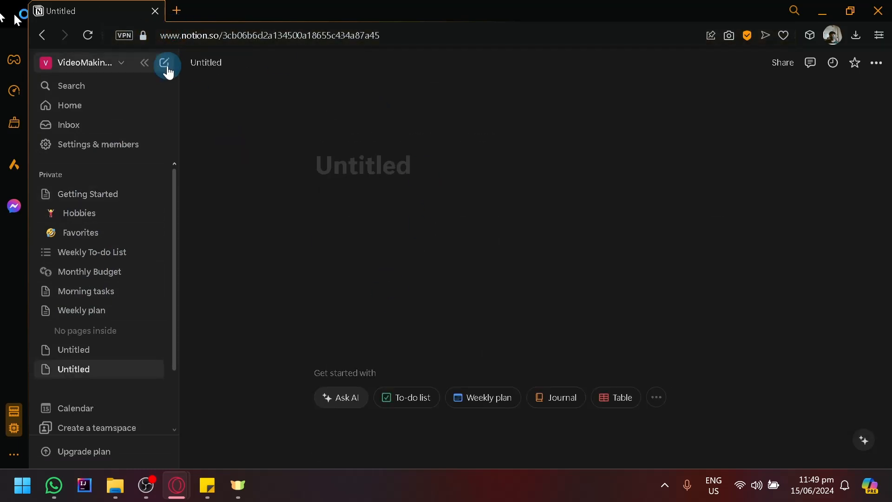
pyautogui.scroll(5, 166, 69)
pyautogui.scroll(-5, 158, 83)
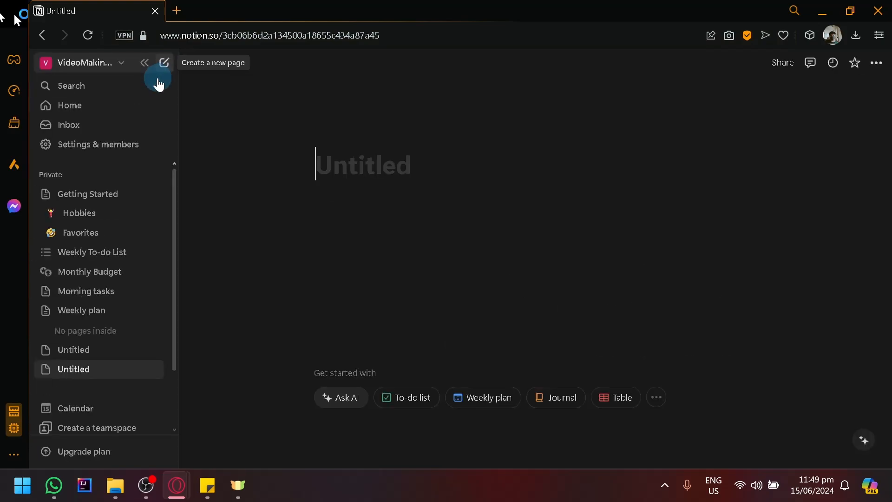
pyautogui.scroll(5, 157, 83)
pyautogui.scroll(-4, 272, 95)
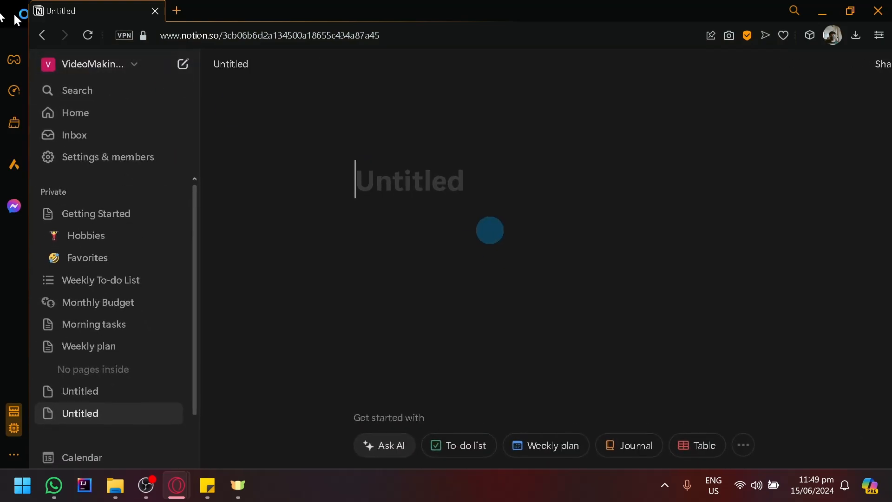
pyautogui.scroll(-1, 478, 202)
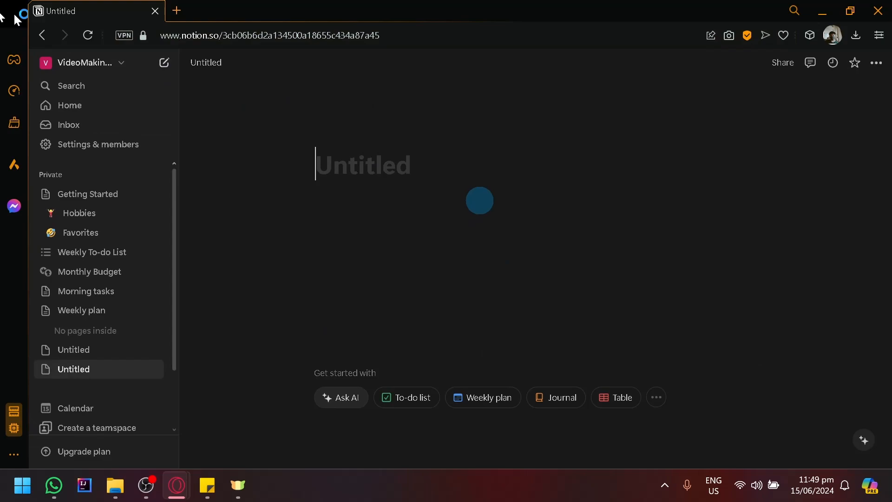
pyautogui.write('Savings fo')
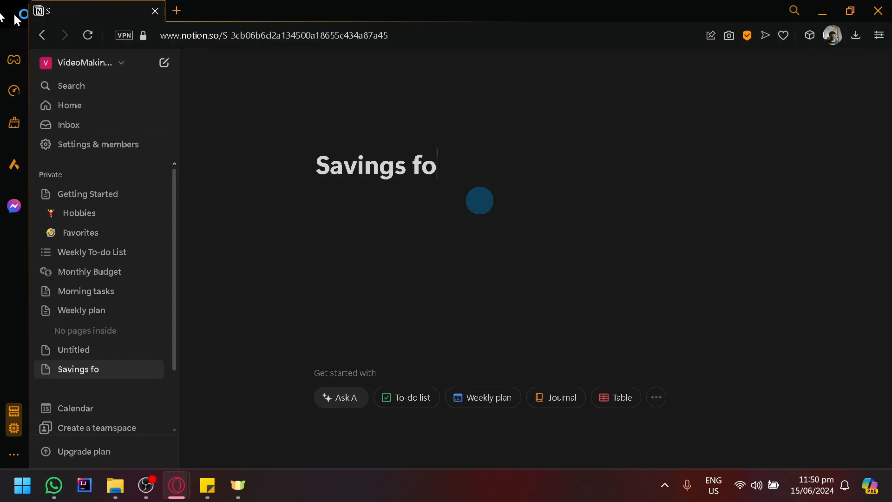
pyautogui.write('r my')
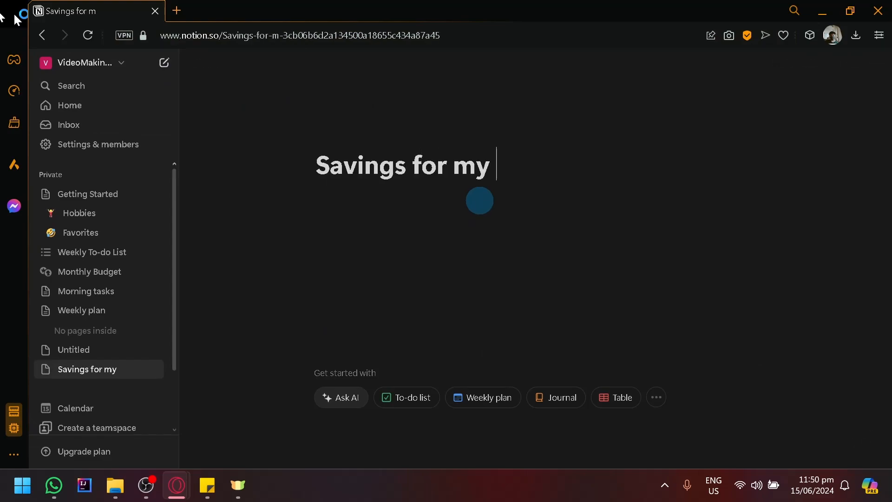
pyautogui.write(' bike')
pyautogui.press('Return')
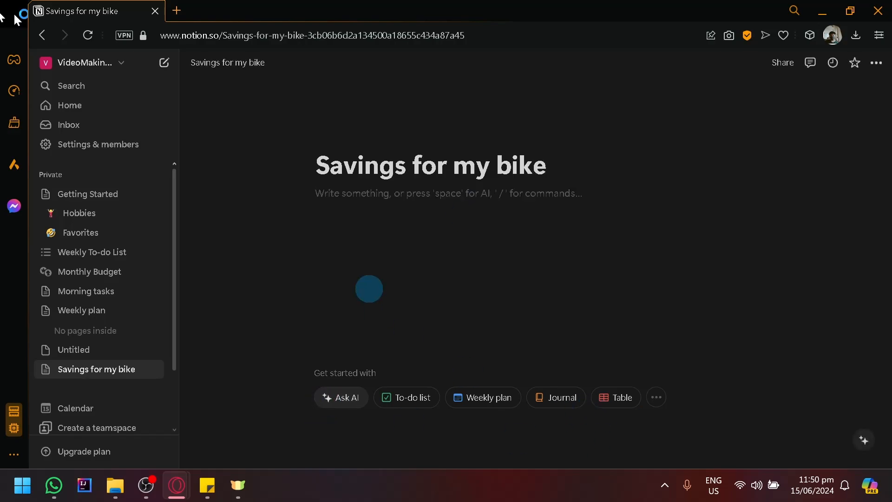
# Look through the basic block types available for the first line under the page title, then dismiss the list.
pyautogui.write('/')
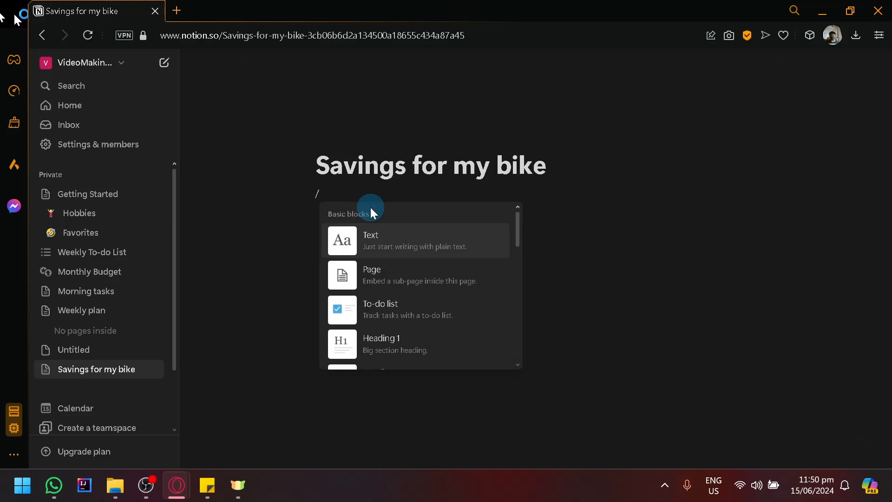
pyautogui.scroll(-5, 474, 235)
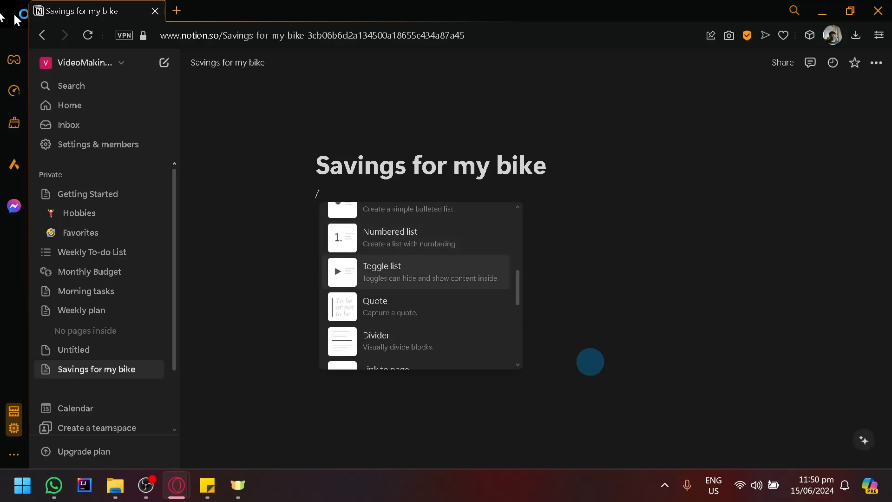
pyautogui.click(581, 361)
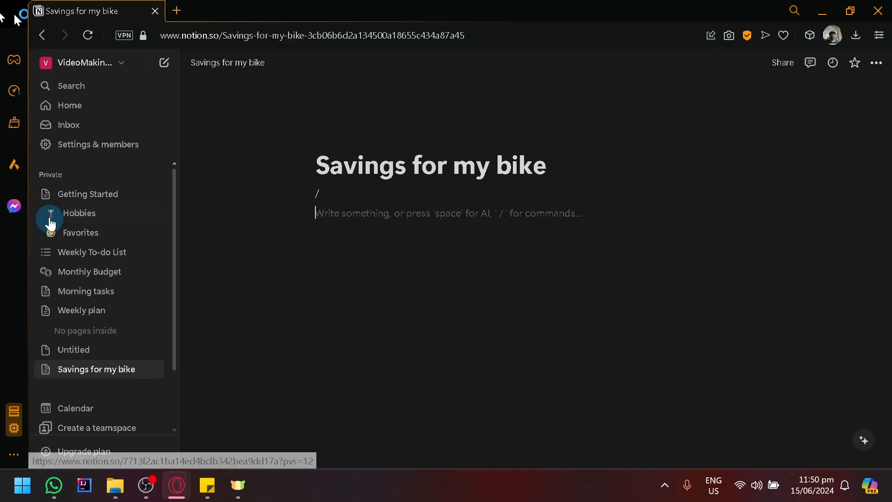
# Expand the Savings for my bike entry in the page tree and collapse the sub-pages of Getting Started.
pyautogui.click(45, 372)
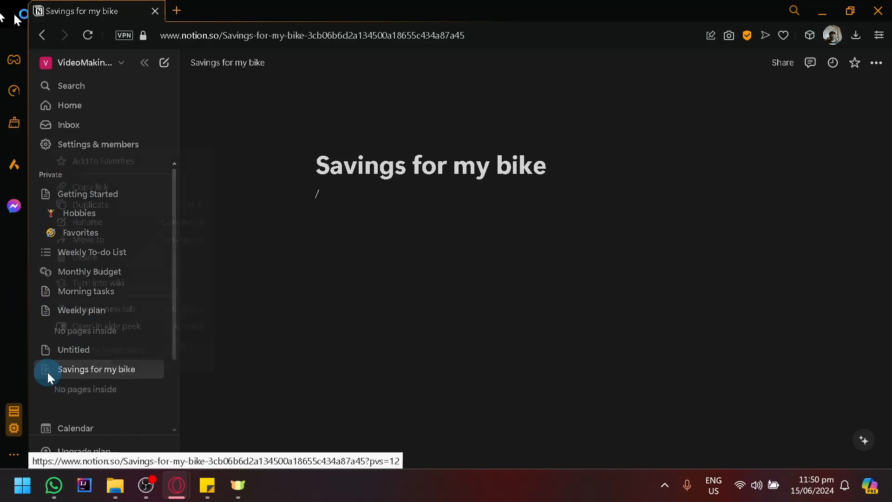
pyautogui.rightClick(49, 376)
pyautogui.click(48, 373)
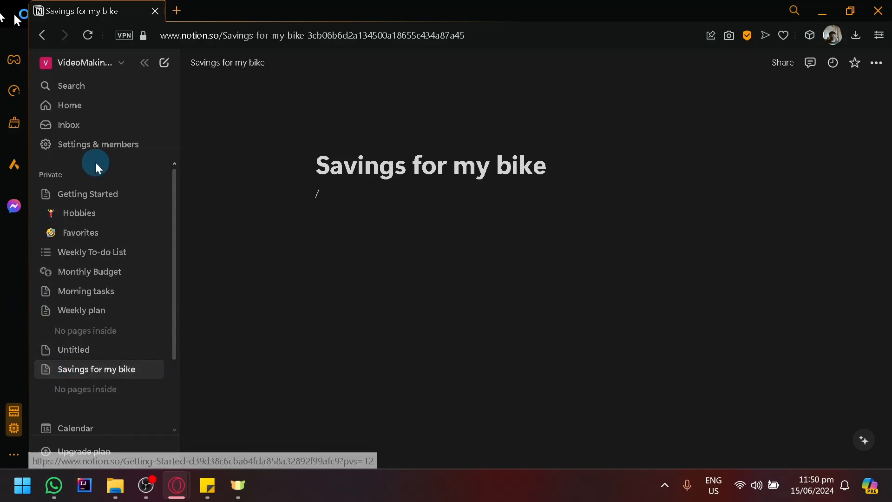
pyautogui.click(44, 195)
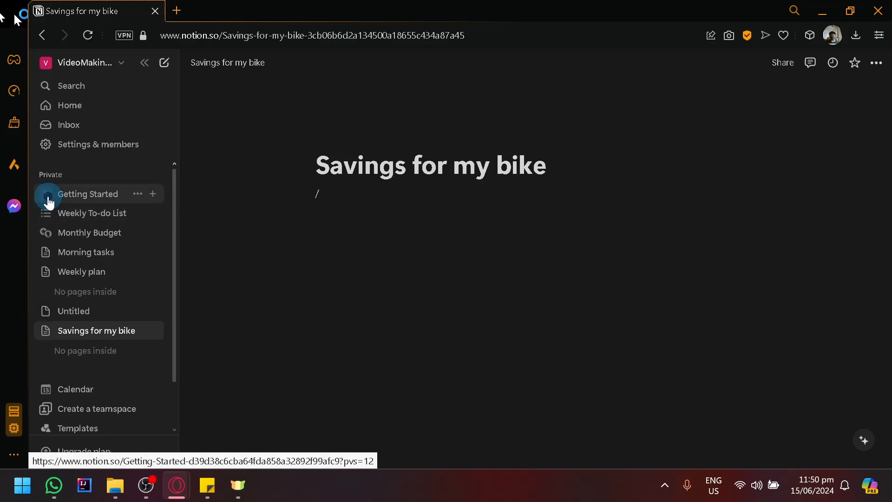
pyautogui.click(48, 195)
pyautogui.click(48, 198)
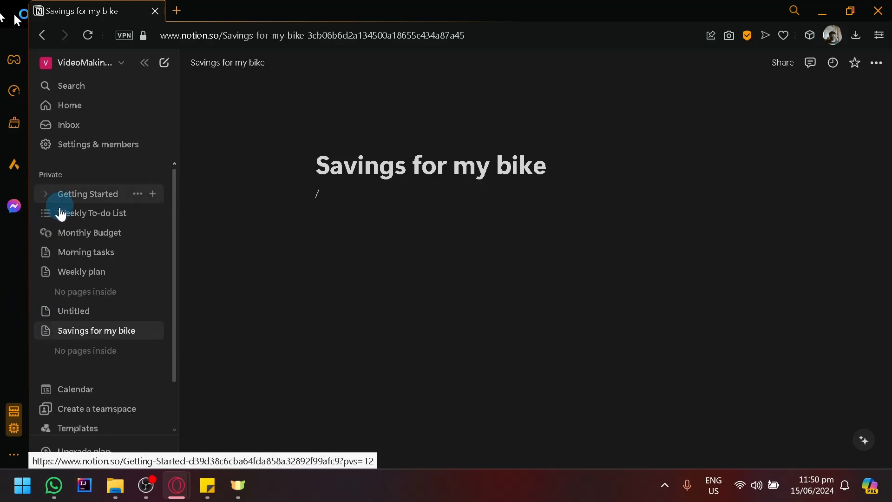
# Browse the Work template gallery, preview the Product Spec and Product Roadmap templates, and close the gallery.
pyautogui.scroll(-2, 62, 242)
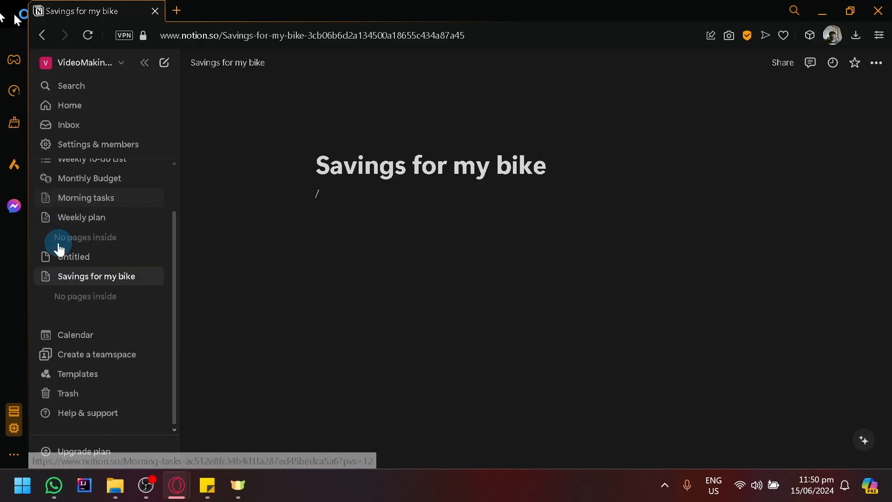
pyautogui.click(124, 375)
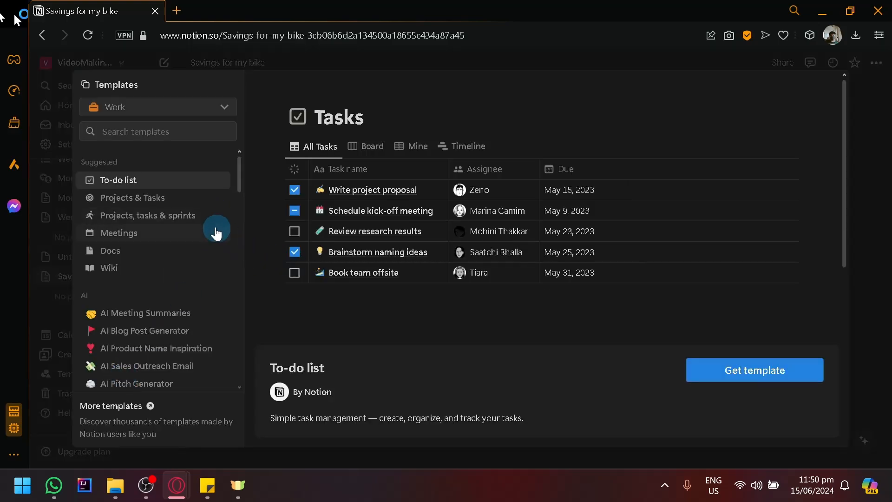
pyautogui.scroll(-4, 216, 232)
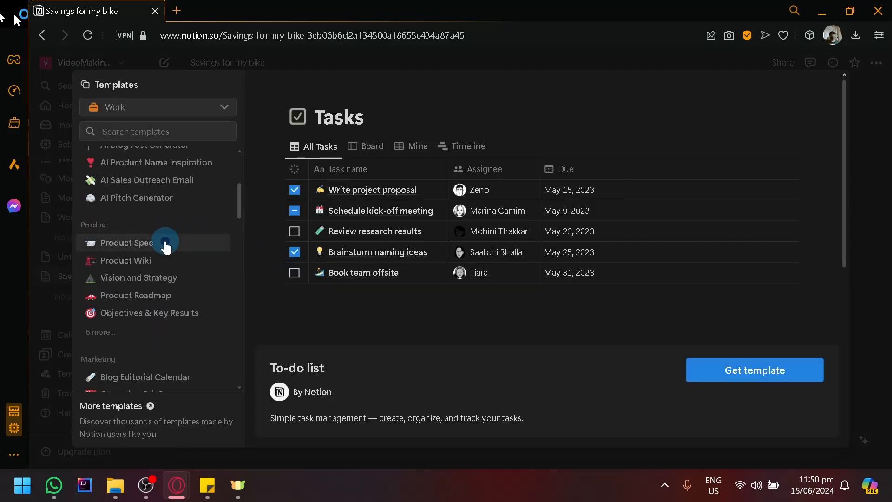
pyautogui.click(166, 247)
pyautogui.click(252, 247)
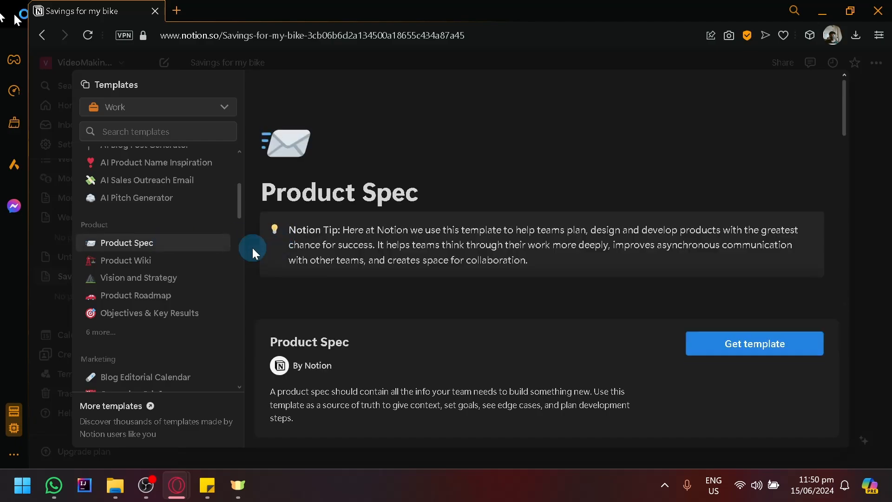
pyautogui.scroll(-2, 188, 257)
pyautogui.click(154, 211)
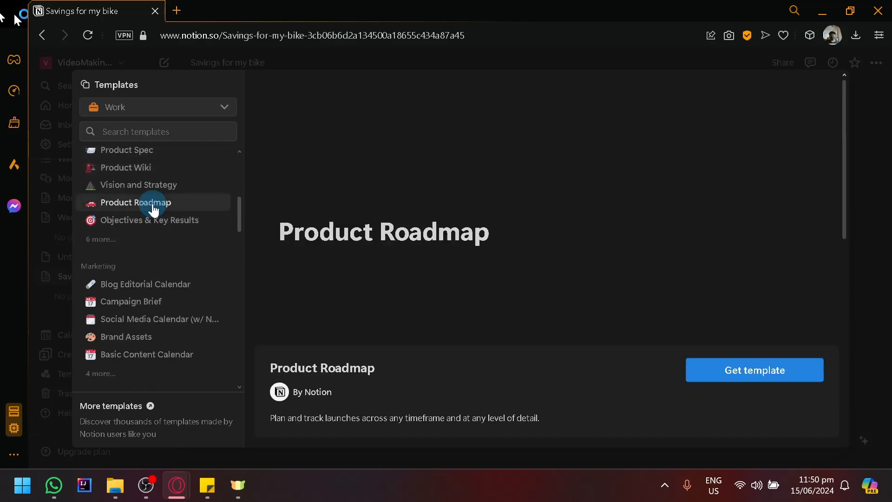
pyautogui.scroll(5, 154, 233)
pyautogui.click(126, 213)
pyautogui.click(131, 121)
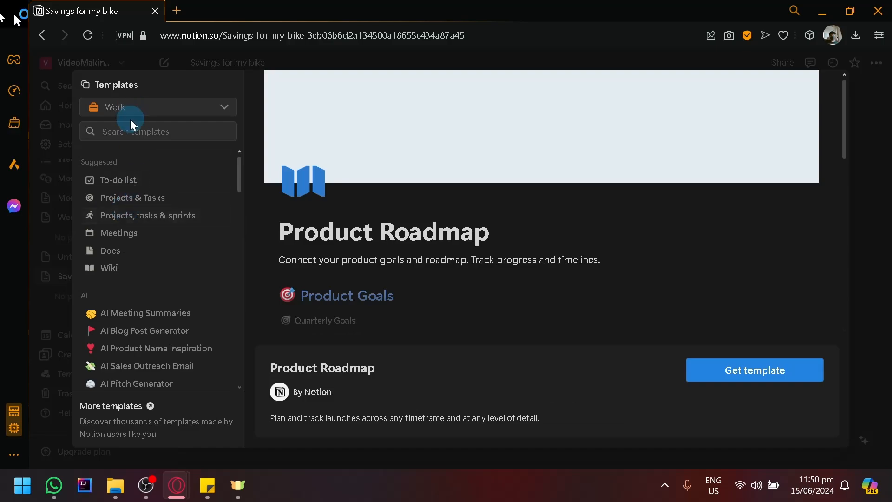
pyautogui.click(862, 300)
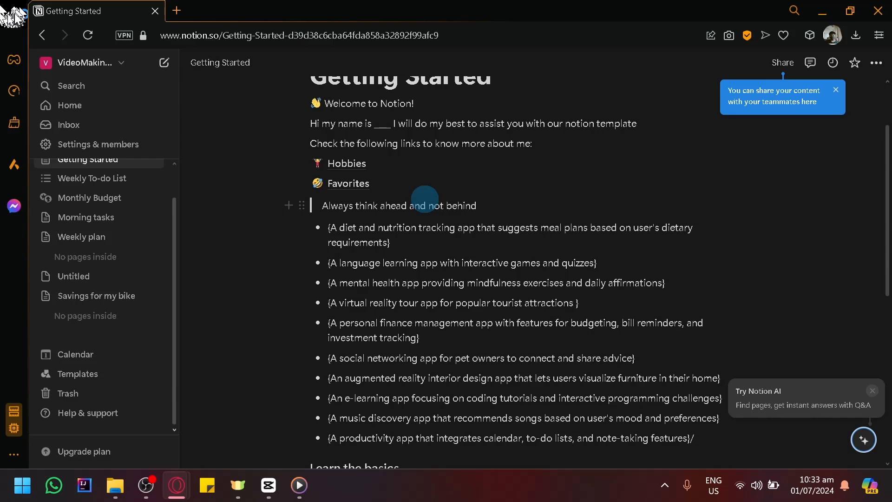
# From the Getting Started page, reopen the template gallery and read through the whole Product Spec template preview.
pyautogui.click(104, 380)
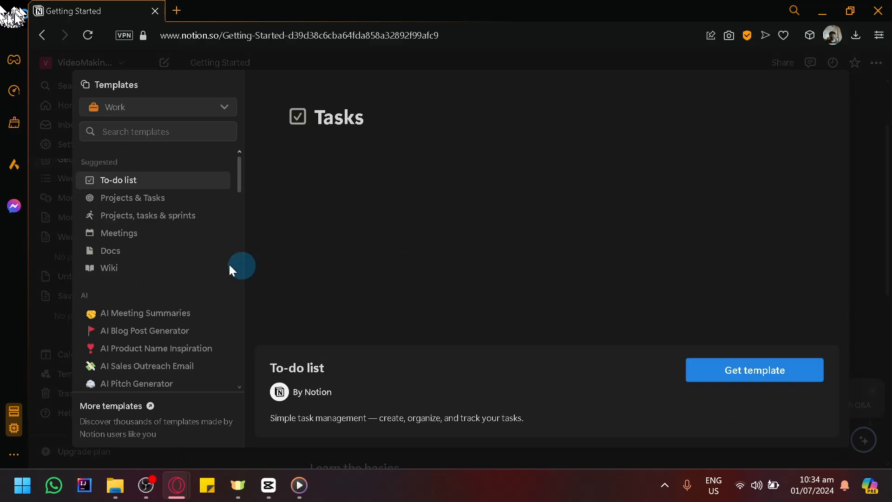
pyautogui.scroll(-2, 125, 267)
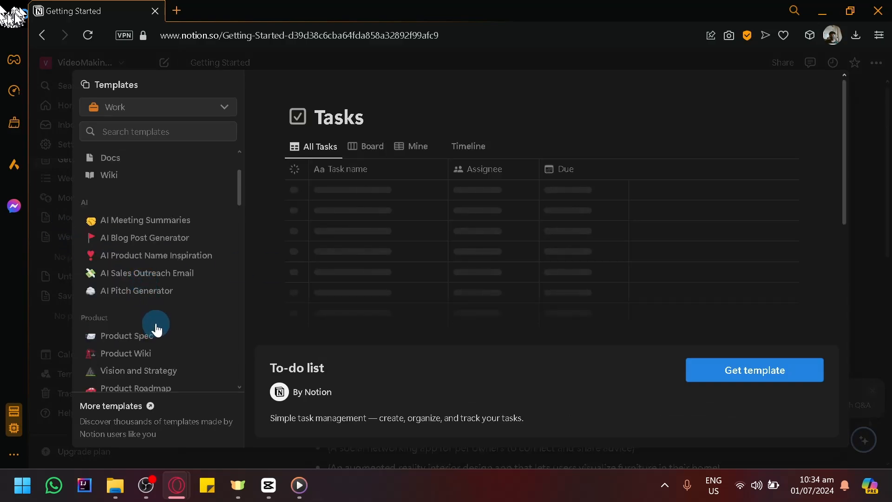
pyautogui.scroll(-4, 139, 279)
pyautogui.scroll(2, 139, 316)
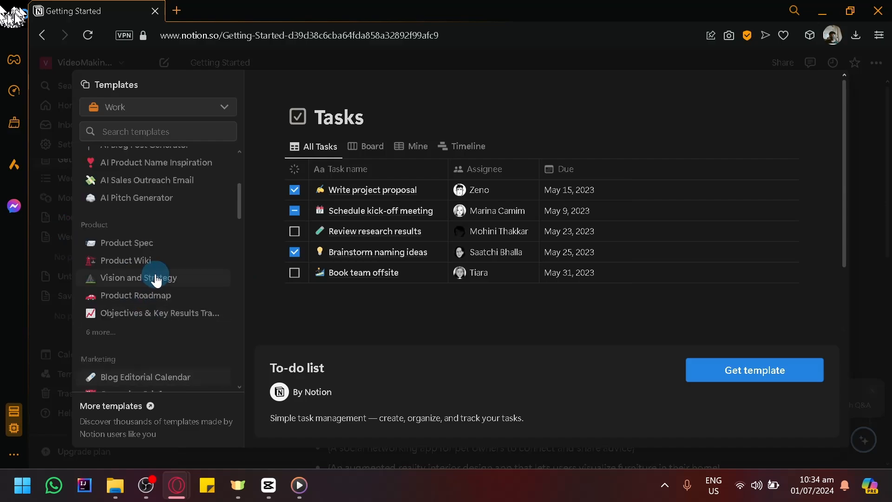
pyautogui.click(153, 247)
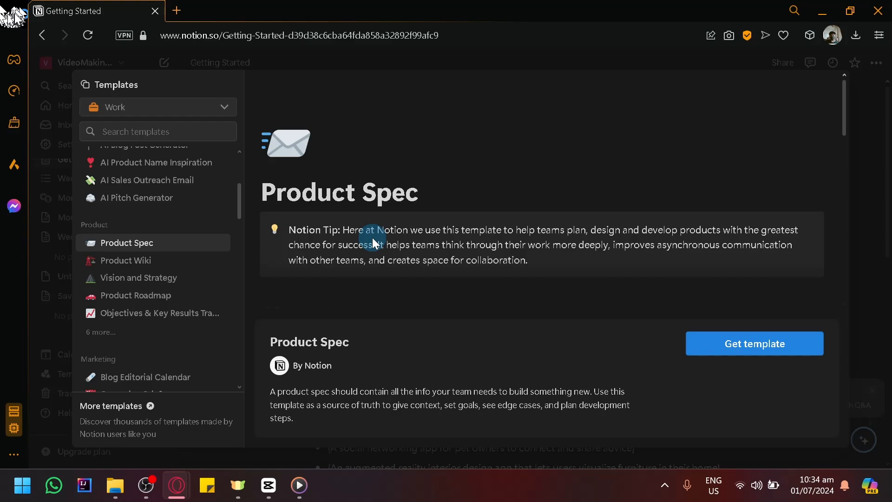
pyautogui.scroll(-15, 502, 253)
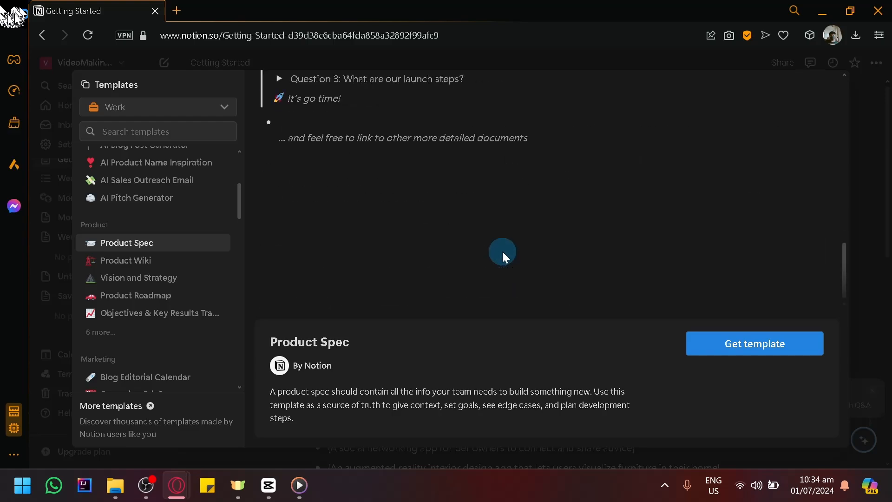
pyautogui.scroll(12, 502, 253)
pyautogui.scroll(3, 464, 247)
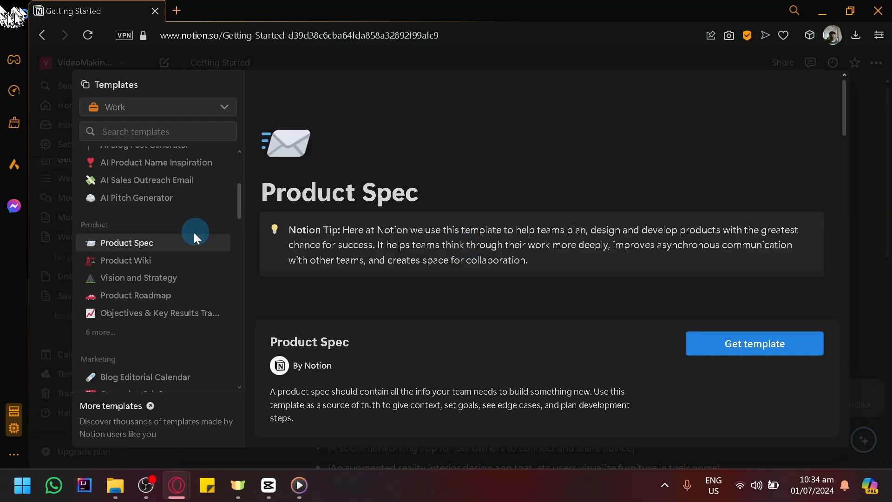
# Preview the Design Portfolio template from the Design group of the Work templates and add it to the workspace.
pyautogui.scroll(4, 189, 239)
pyautogui.scroll(-2, 175, 274)
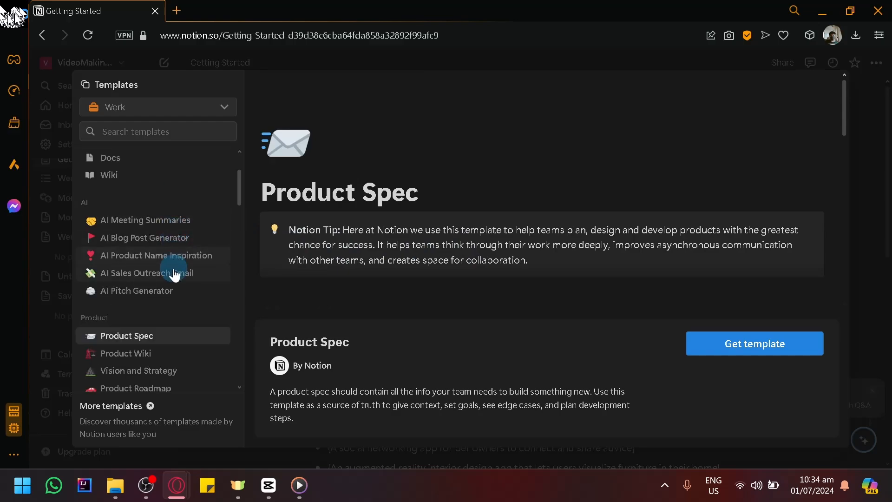
pyautogui.scroll(-12, 173, 275)
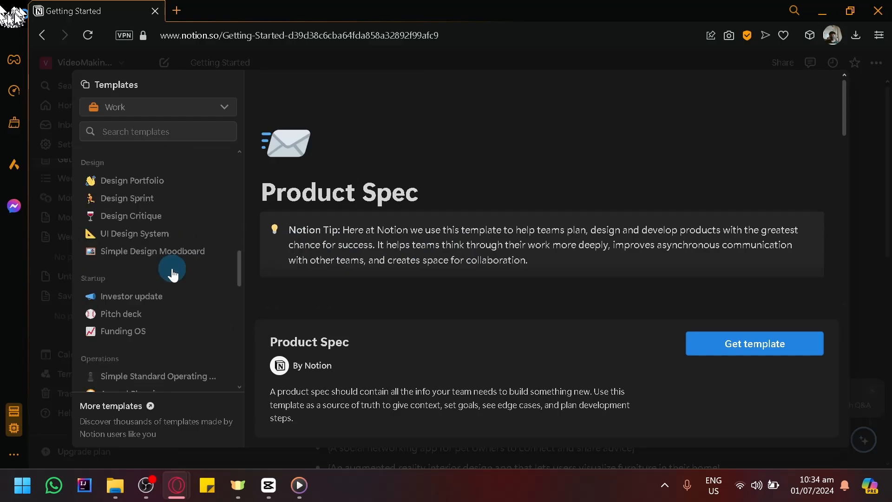
pyautogui.click(157, 186)
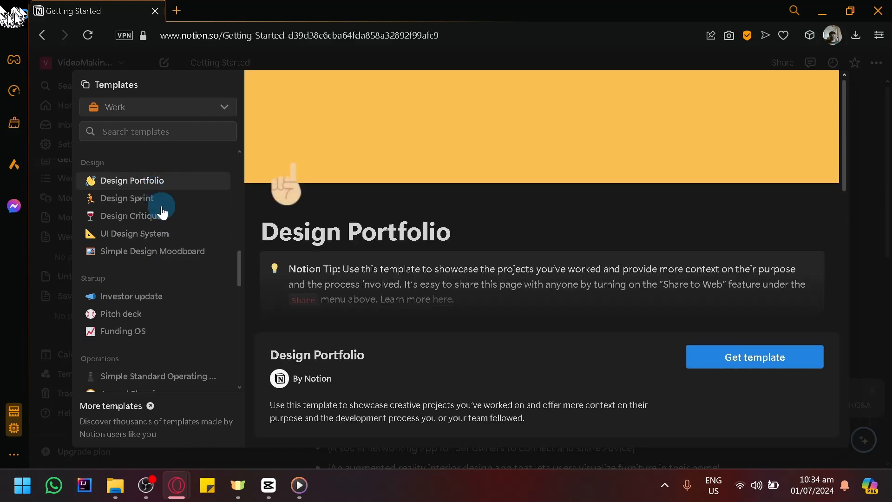
pyautogui.scroll(-4, 377, 218)
pyautogui.scroll(2, 382, 221)
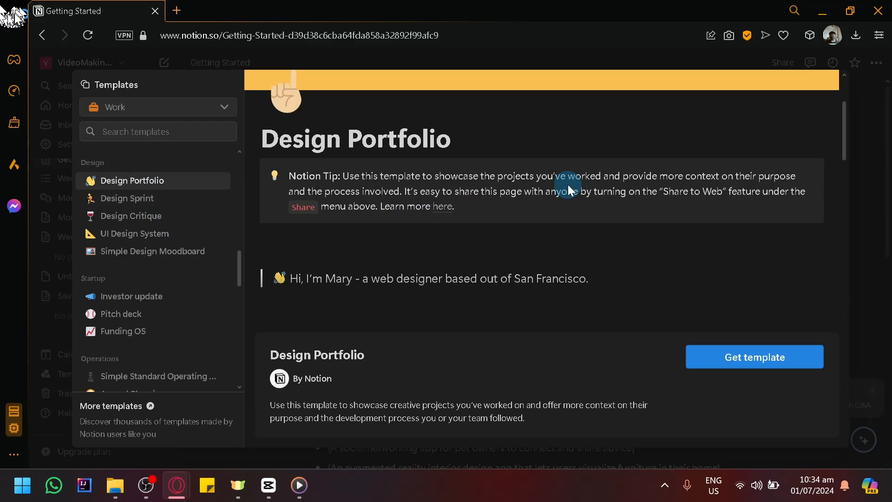
pyautogui.scroll(-10, 568, 185)
pyautogui.scroll(-3, 568, 185)
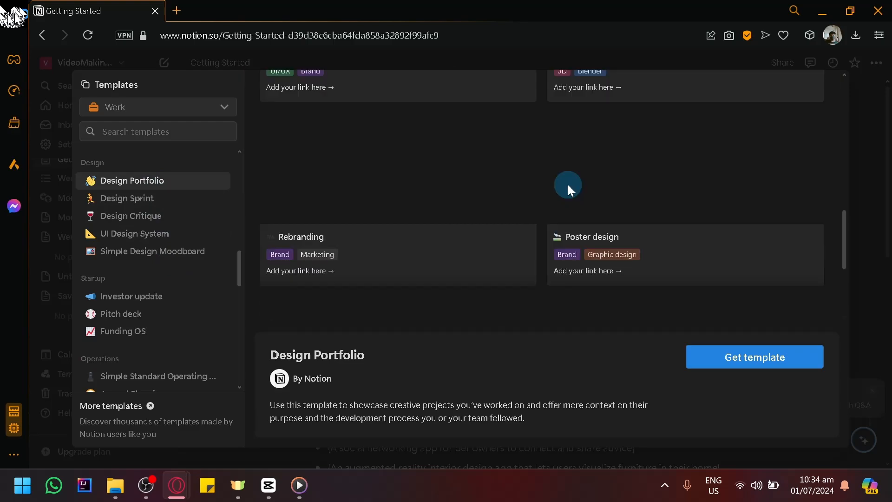
pyautogui.scroll(12, 567, 185)
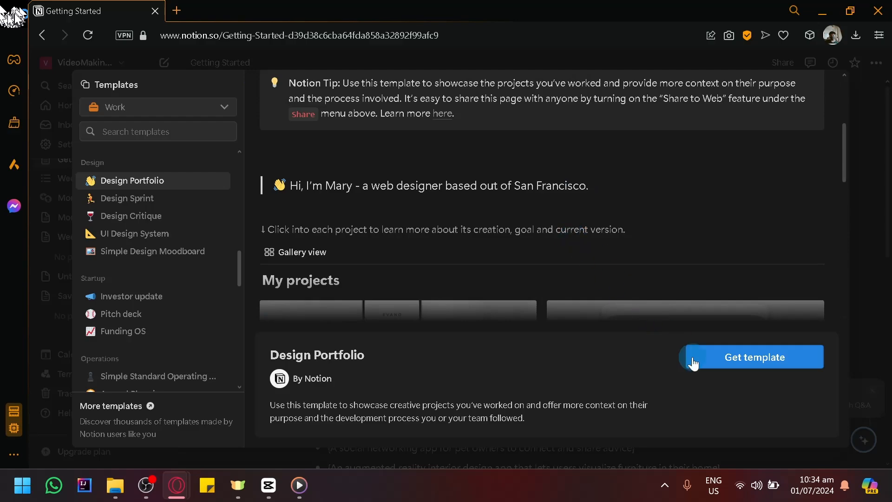
pyautogui.click(707, 367)
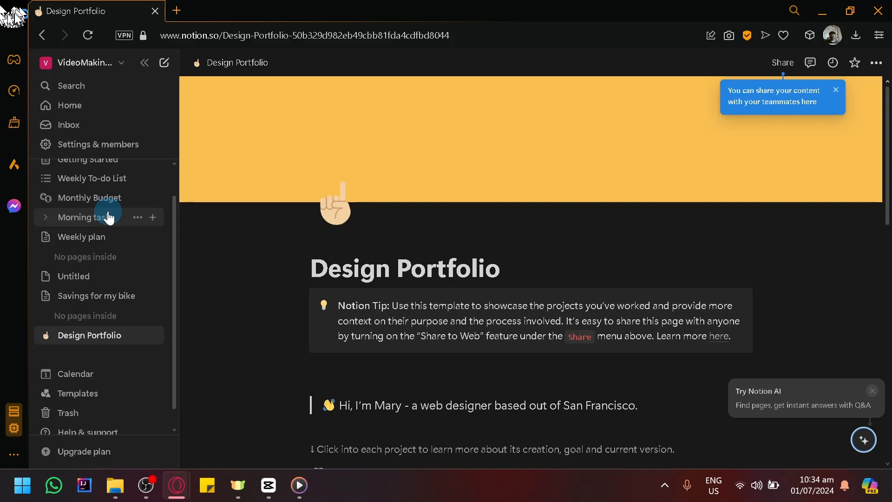
# Look over the My projects gallery of the Design Portfolio page, and enter and leave cover repositioning on the Rebranding card.
pyautogui.scroll(-4, 338, 272)
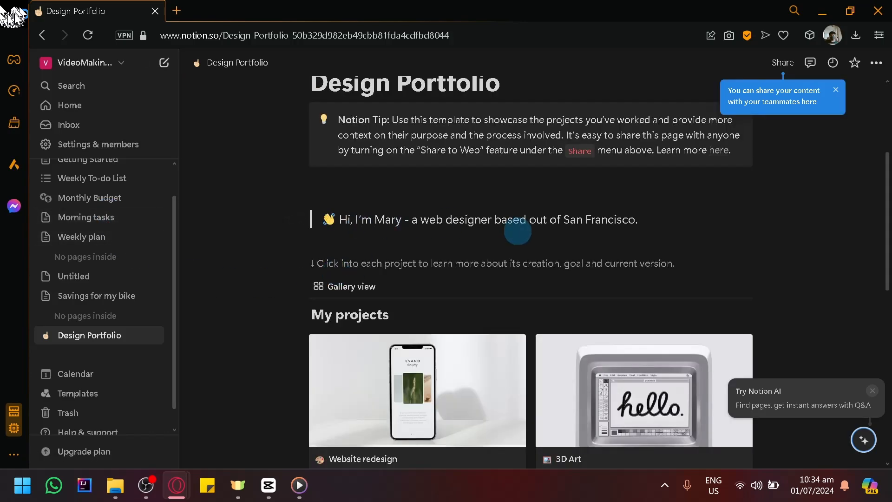
pyautogui.scroll(-4, 518, 232)
pyautogui.scroll(2, 534, 199)
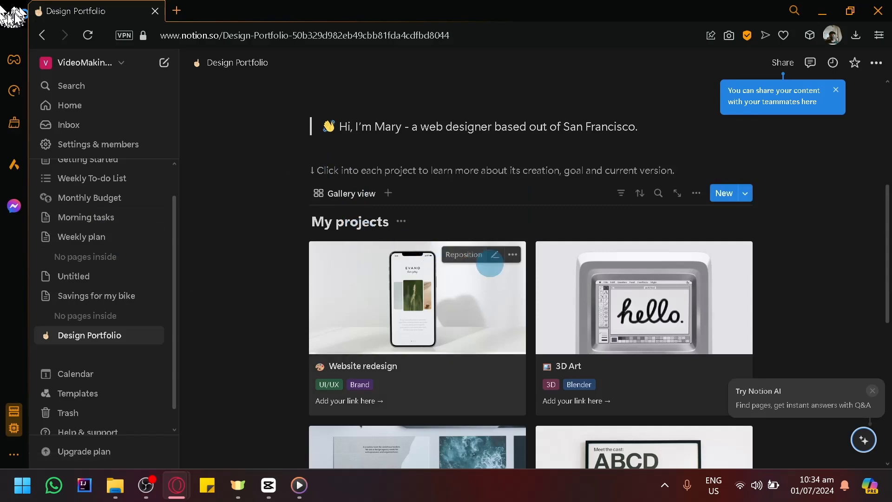
pyautogui.scroll(-6, 665, 316)
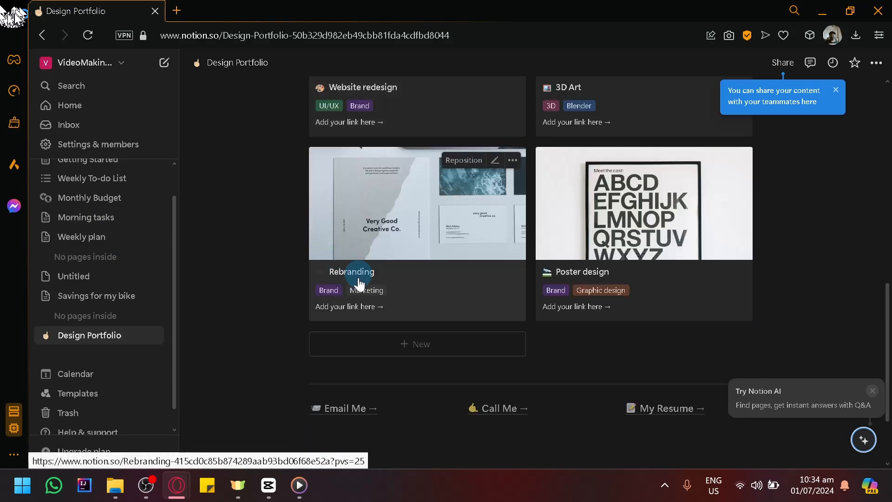
pyautogui.click(465, 163)
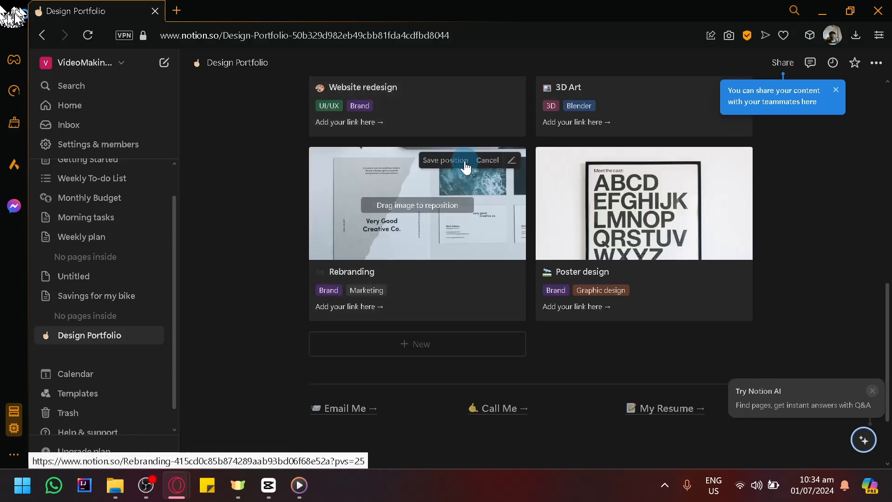
pyautogui.click(460, 163)
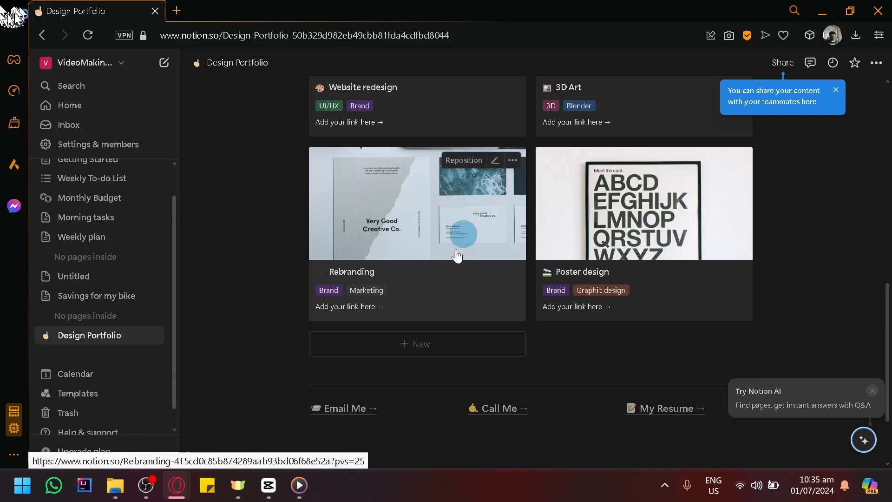
# Open the Website redesign project card, read through its whole page, and close it.
pyautogui.scroll(4, 462, 236)
pyautogui.click(437, 224)
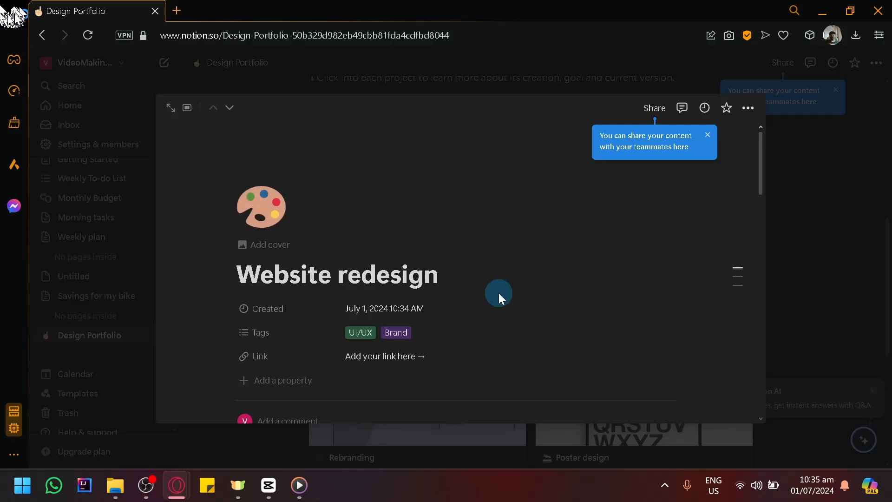
pyautogui.scroll(-10, 499, 297)
pyautogui.scroll(-6, 499, 300)
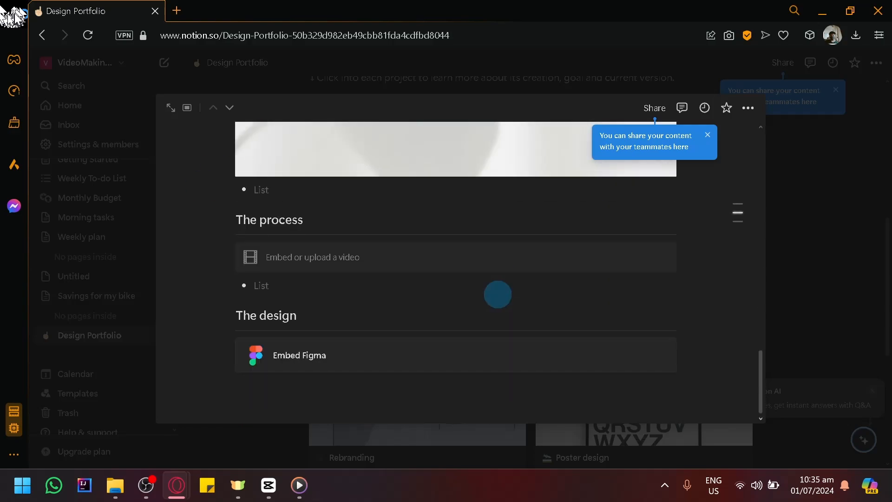
pyautogui.scroll(10, 492, 288)
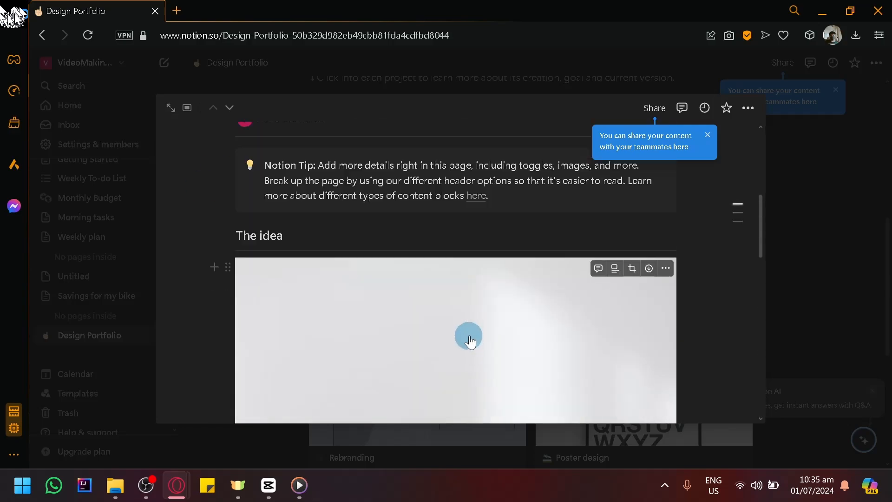
pyautogui.scroll(5, 469, 341)
pyautogui.click(856, 295)
# Look through the basic block types available for the empty line under the Notion Tip callout, and dismiss the list.
pyautogui.scroll(3, 793, 271)
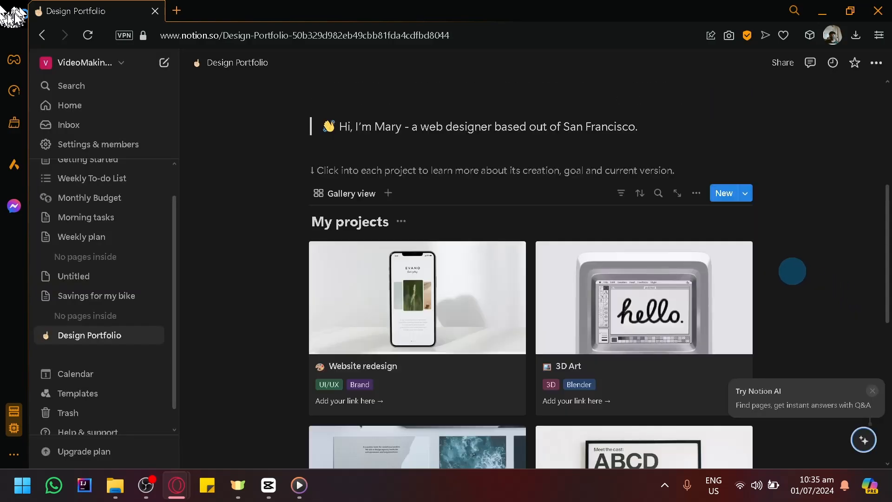
pyautogui.scroll(4, 366, 202)
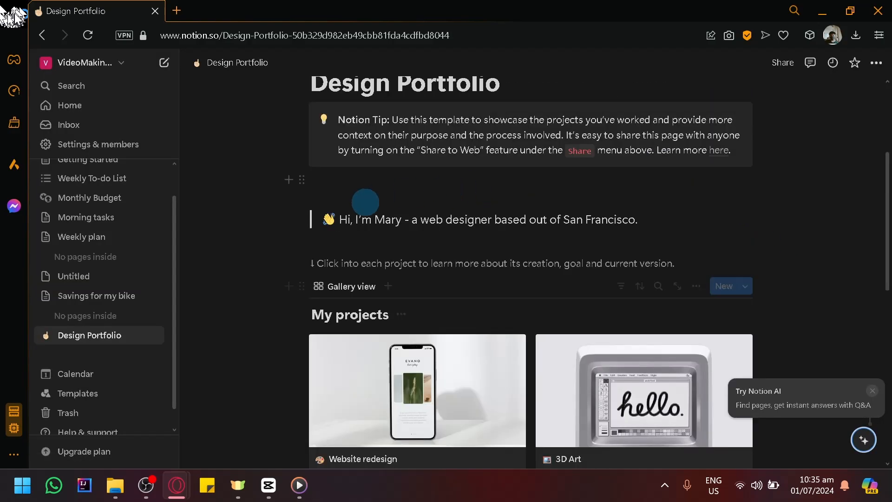
pyautogui.scroll(-2, 413, 345)
pyautogui.scroll(2, 302, 247)
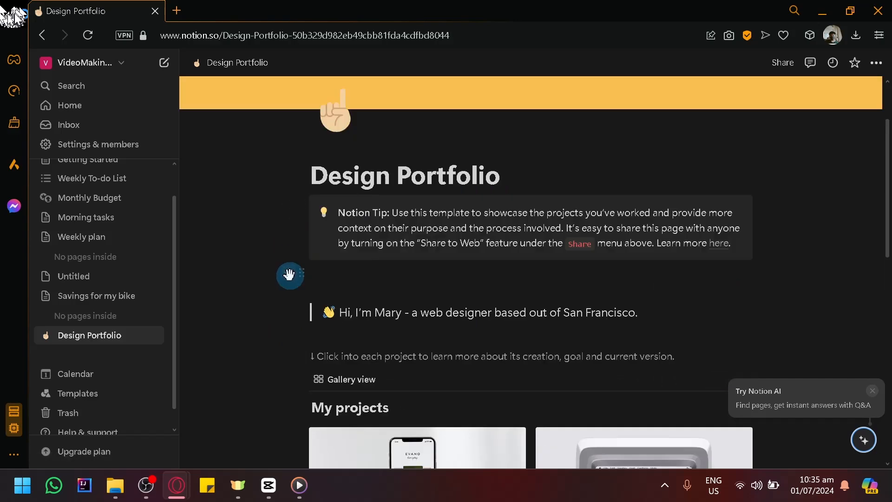
pyautogui.click(289, 276)
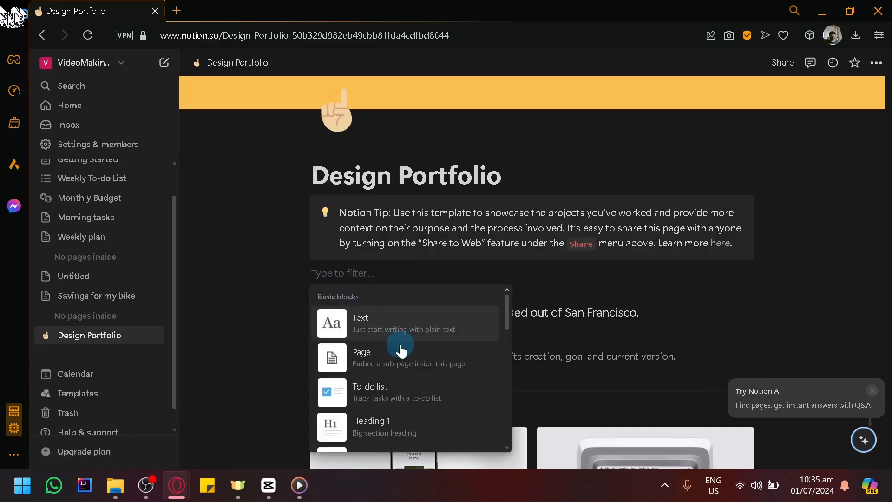
pyautogui.scroll(-3, 395, 339)
pyautogui.scroll(-10, 390, 330)
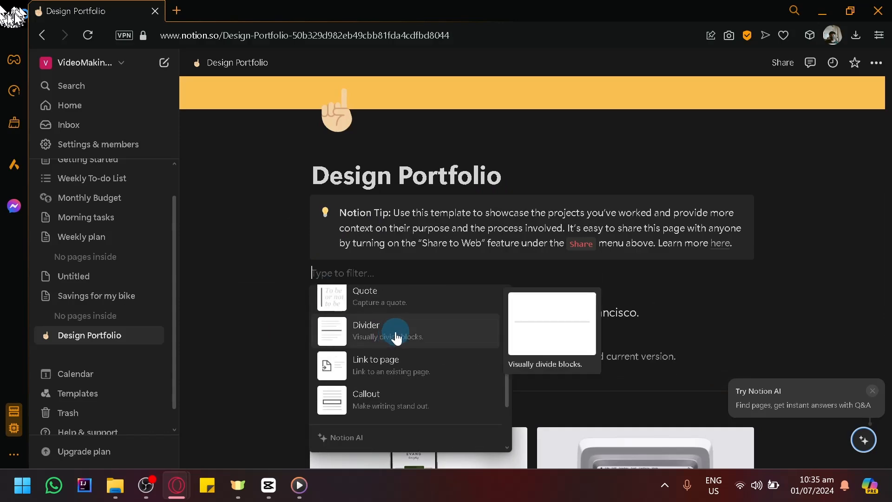
pyautogui.scroll(3, 396, 338)
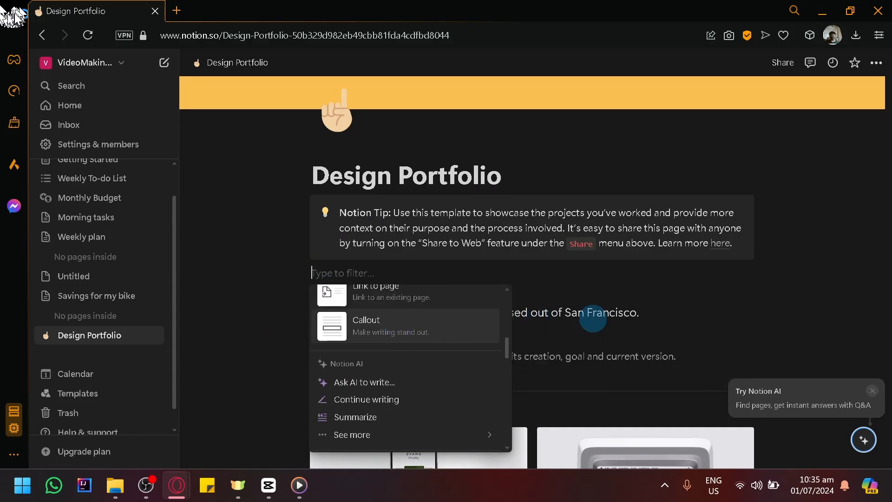
pyautogui.click(873, 333)
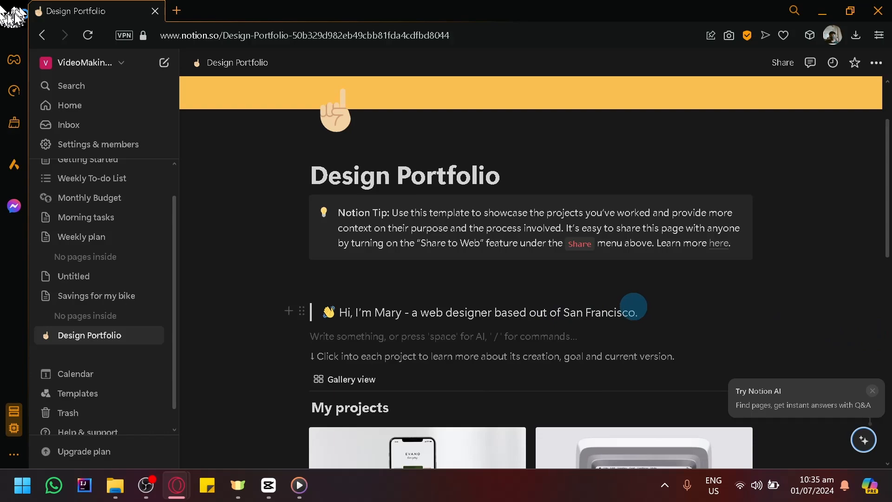
# Browse the media, database, AI, advanced and inline block types available for the empty line under the introduction quote.
pyautogui.scroll(-2, 634, 306)
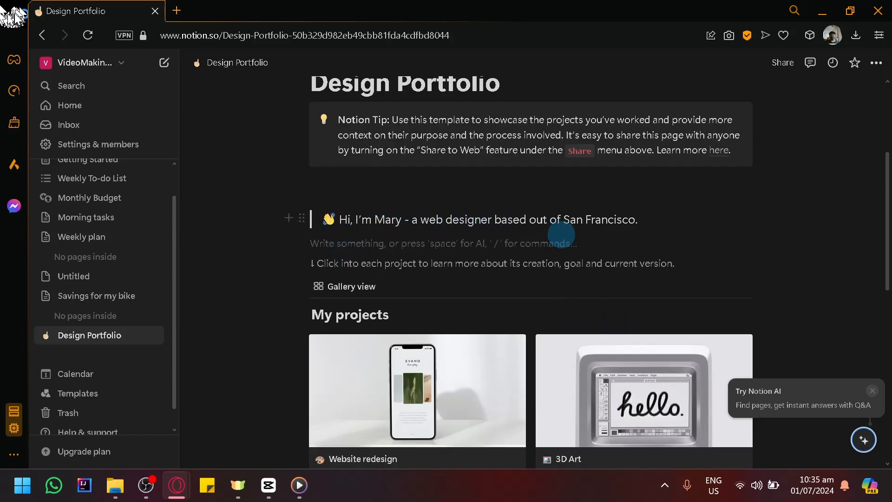
pyautogui.scroll(-6, 562, 234)
pyautogui.scroll(4, 572, 251)
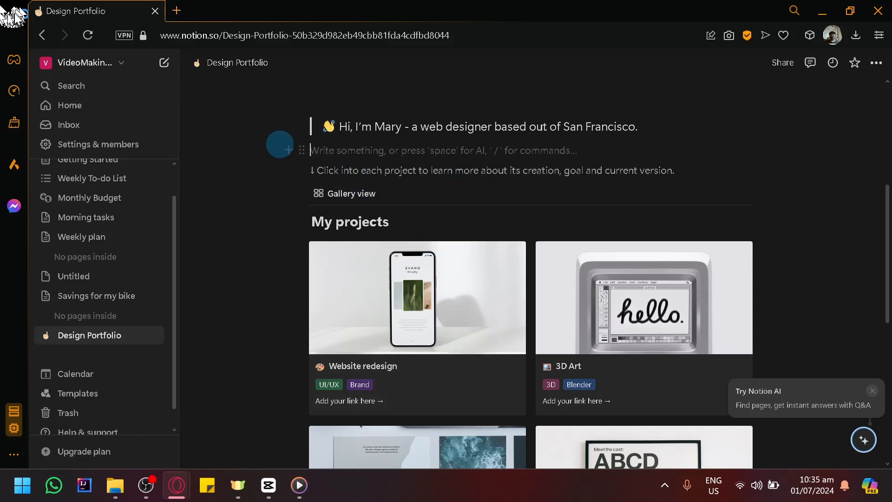
pyautogui.click(287, 148)
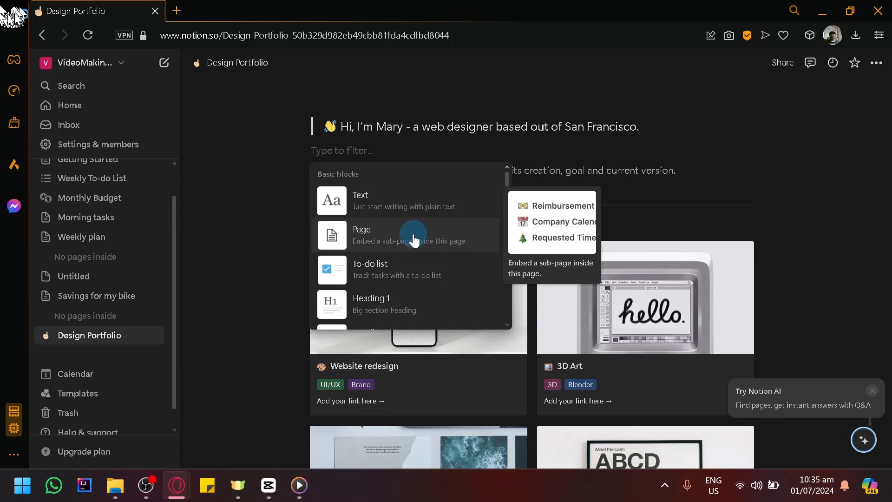
pyautogui.scroll(-12, 434, 263)
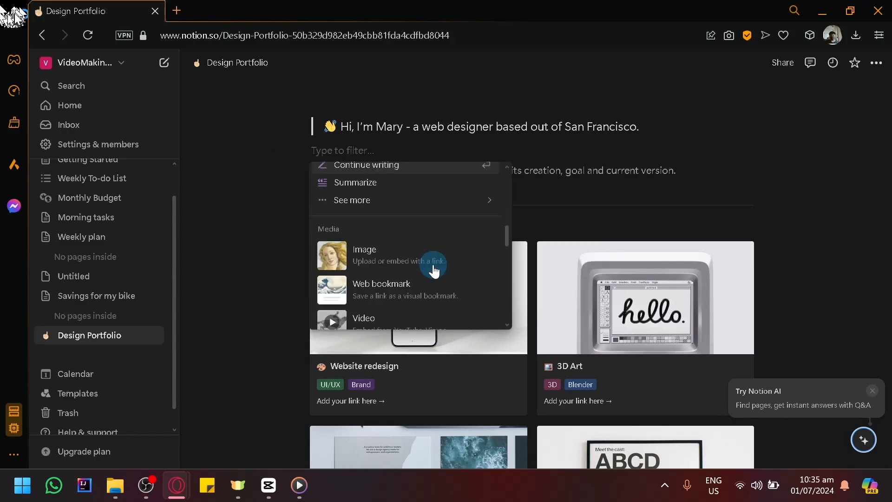
pyautogui.scroll(-5, 434, 264)
pyautogui.scroll(-4, 434, 265)
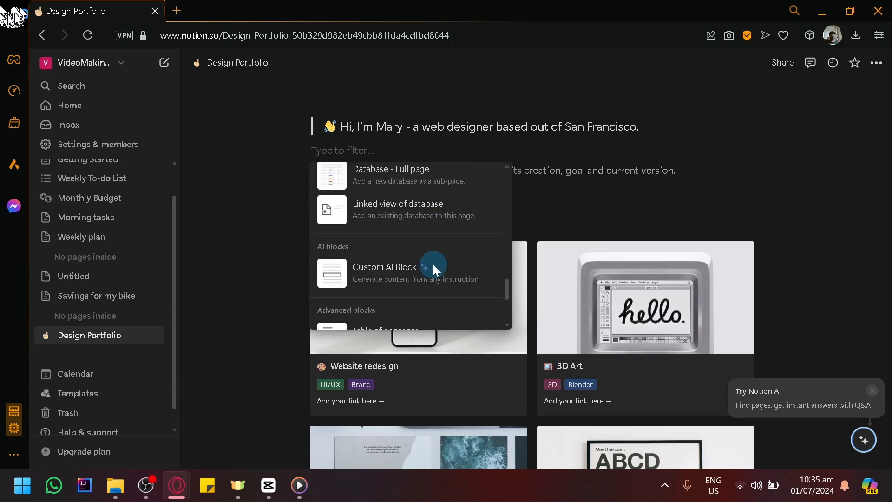
pyautogui.scroll(-10, 434, 269)
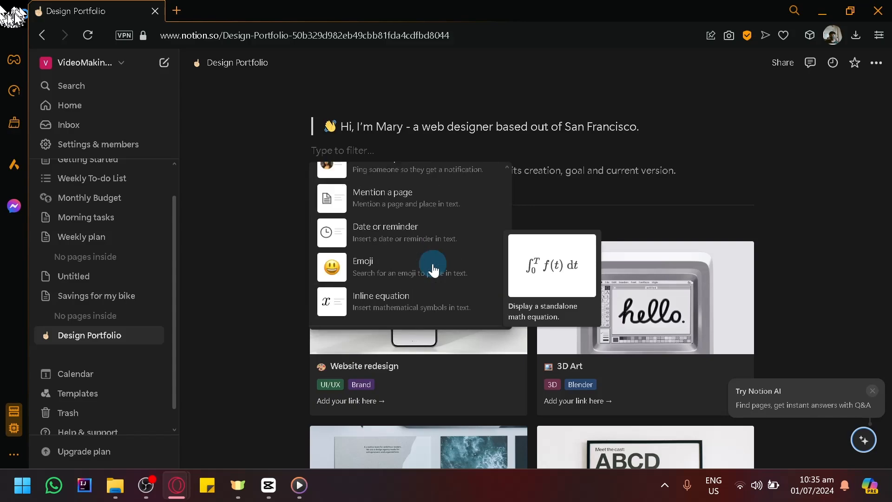
pyautogui.scroll(-2, 433, 269)
pyautogui.scroll(2, 433, 269)
# Look through the embed options available for the empty line under the introduction quote, from Google Drive down to Jira and Trello.
pyautogui.scroll(-5, 432, 267)
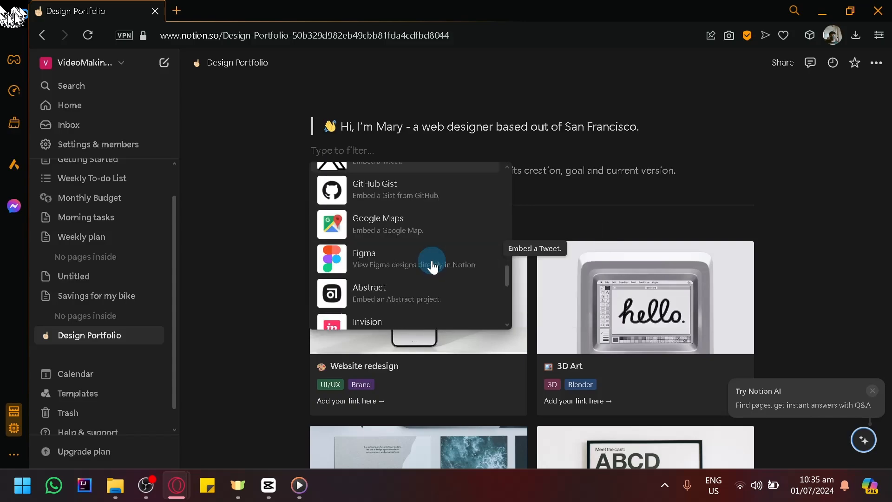
pyautogui.scroll(2, 423, 276)
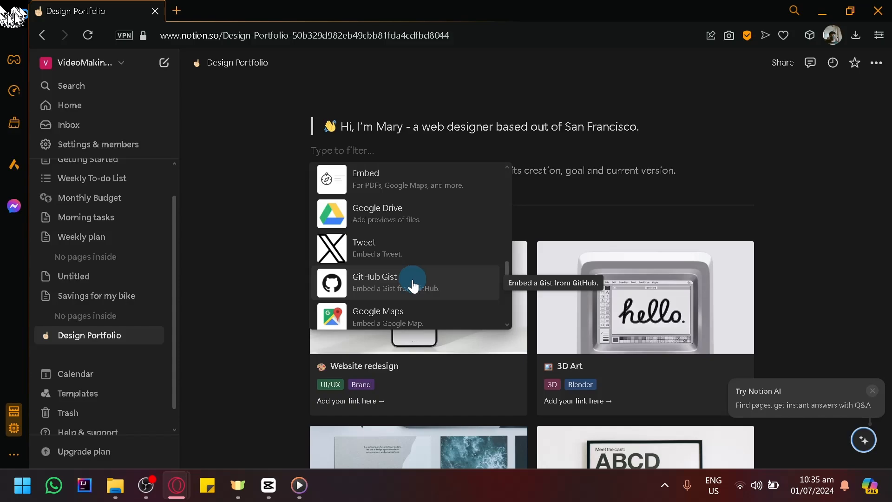
pyautogui.scroll(-1, 416, 279)
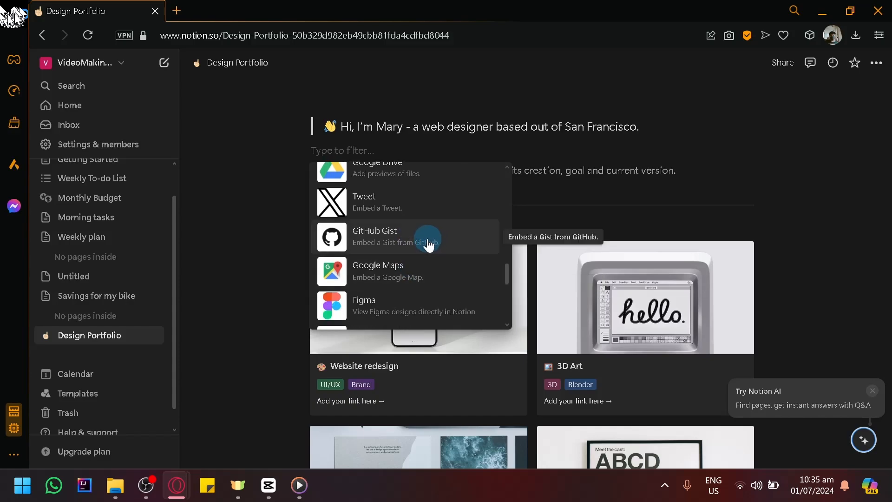
pyautogui.scroll(-2, 425, 284)
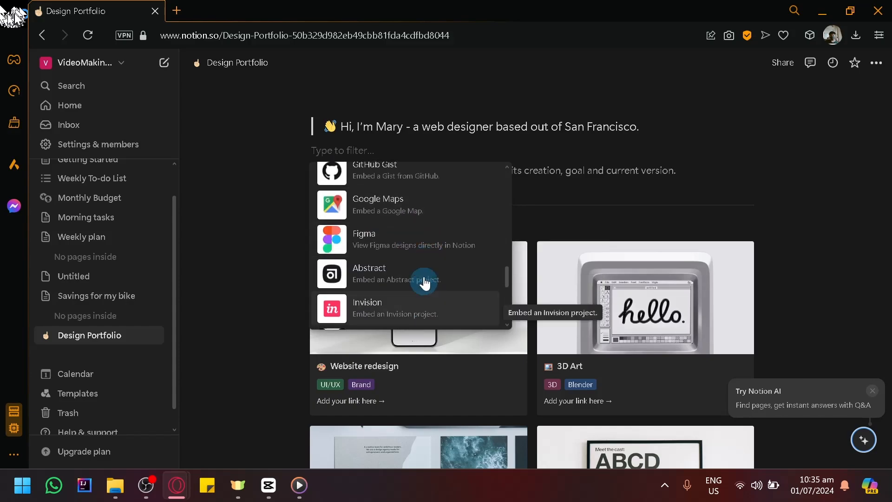
pyautogui.scroll(-1, 424, 244)
pyautogui.scroll(-4, 420, 234)
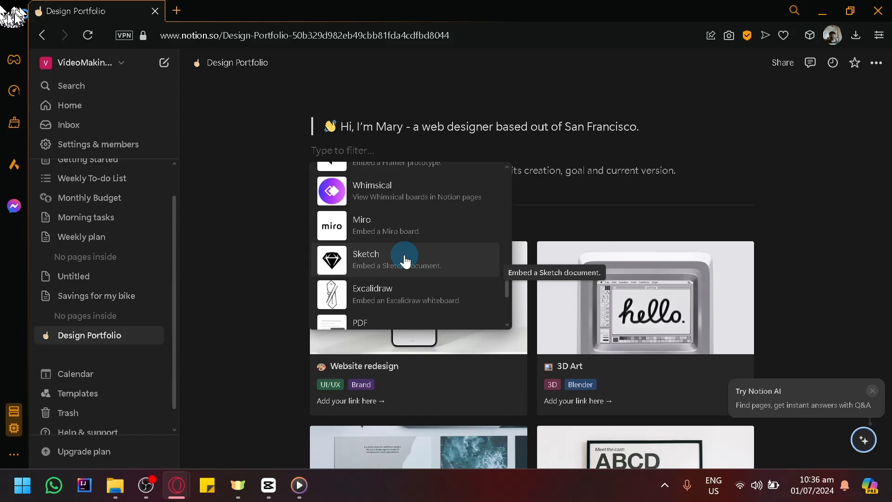
pyautogui.scroll(-4, 414, 231)
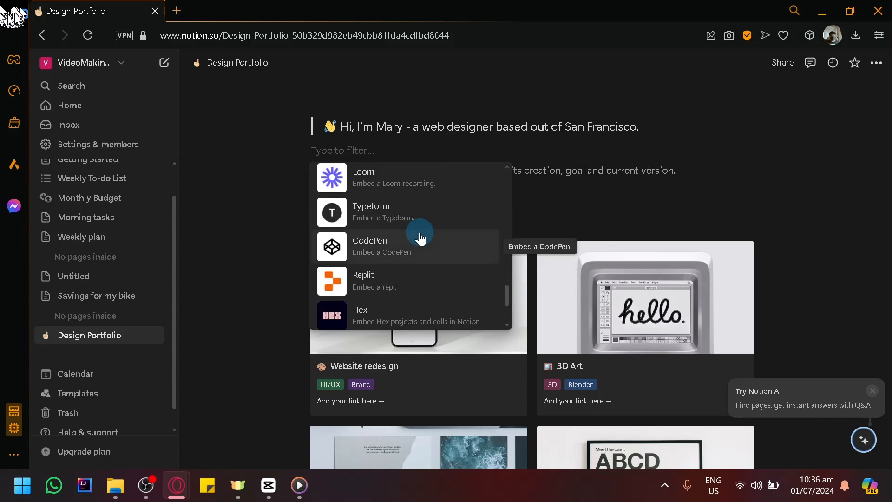
pyautogui.scroll(-4, 420, 238)
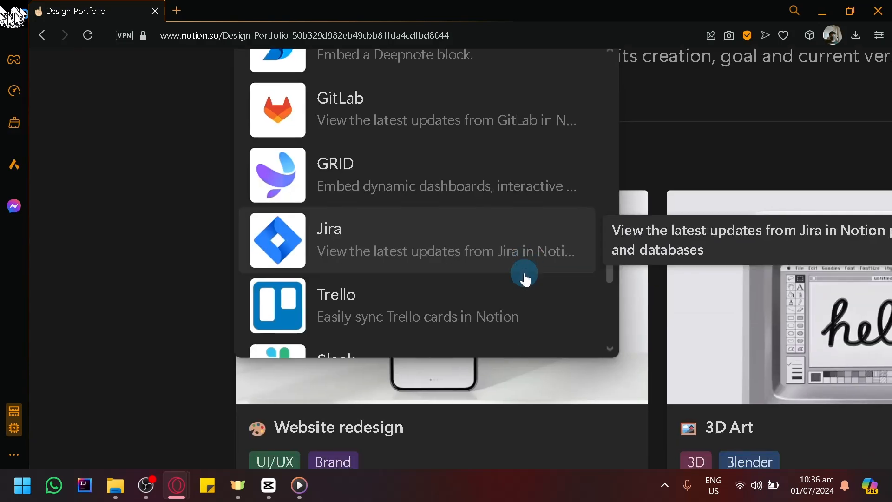
# Insert a GitLab embed block under the introduction quote and close its link prompt without entering a URL.
pyautogui.moveTo(632, 339)
pyautogui.mouseDown()
pyautogui.moveTo(631, 324)
pyautogui.moveTo(631, 335)
pyautogui.mouseUp()
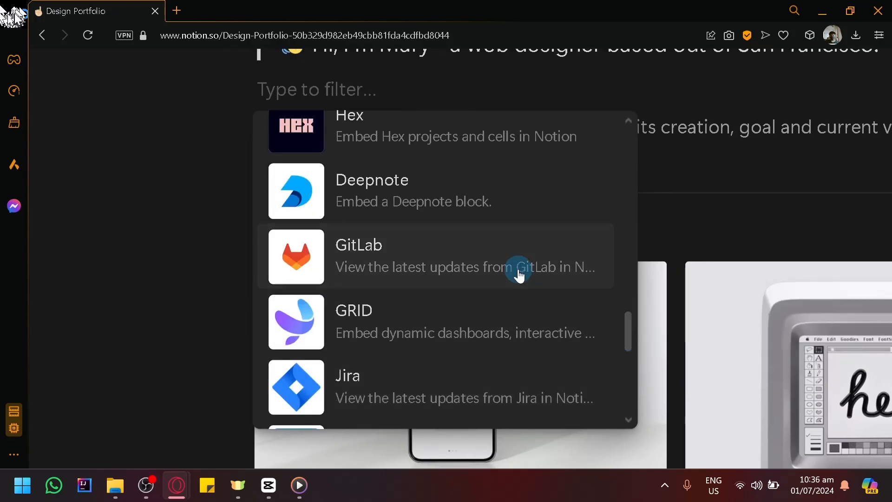
pyautogui.click(519, 274)
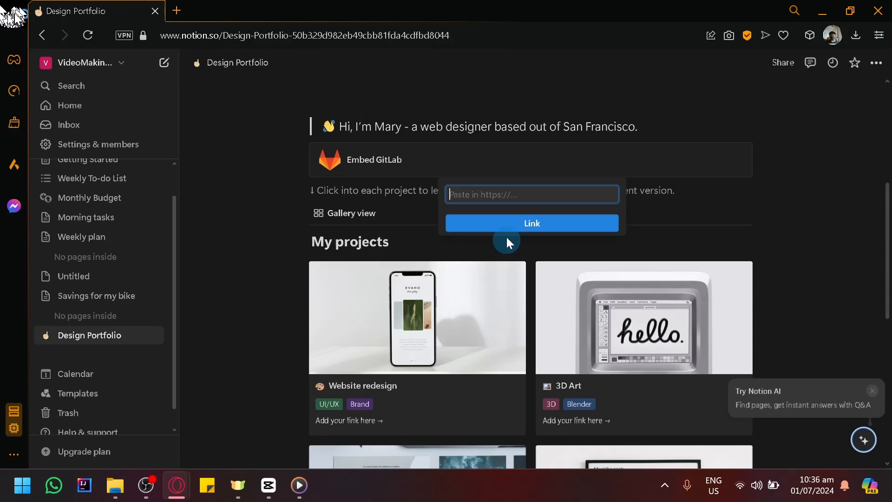
pyautogui.click(508, 192)
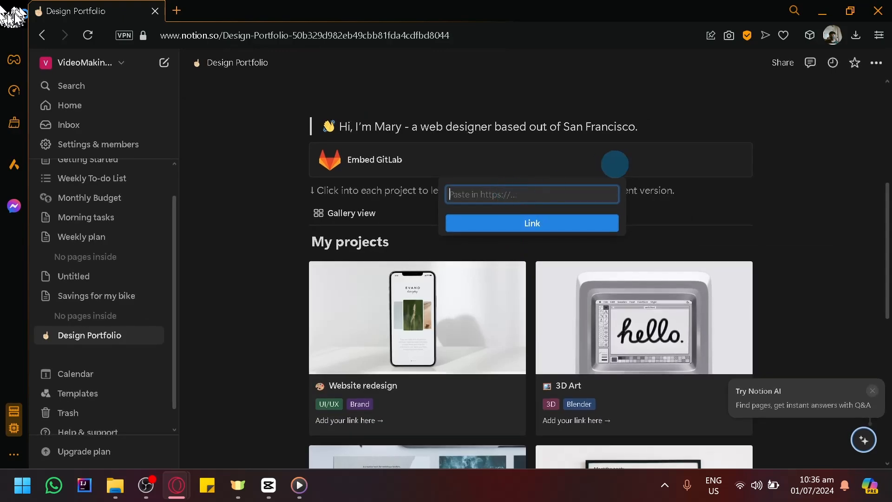
pyautogui.click(788, 225)
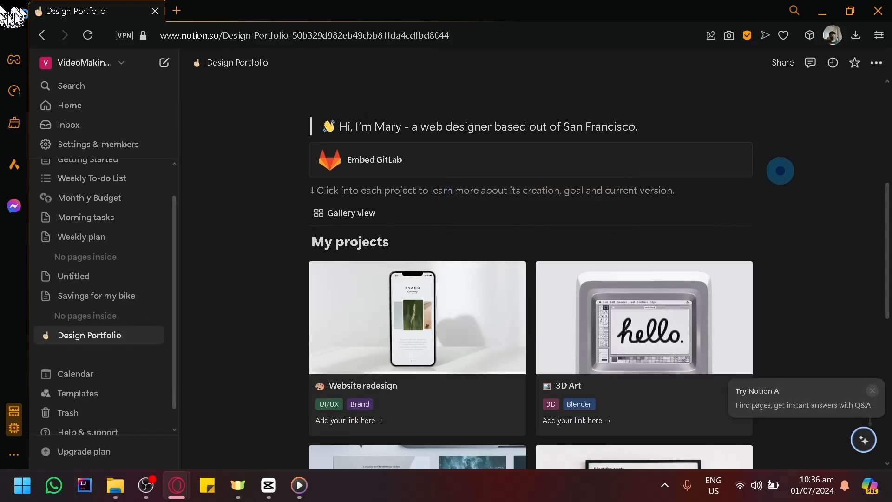
pyautogui.click(313, 190)
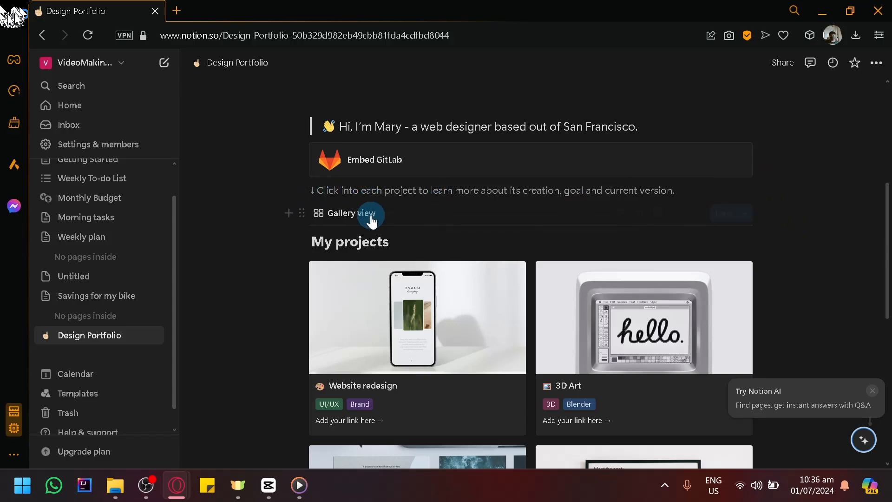
pyautogui.click(342, 213)
pyautogui.click(423, 210)
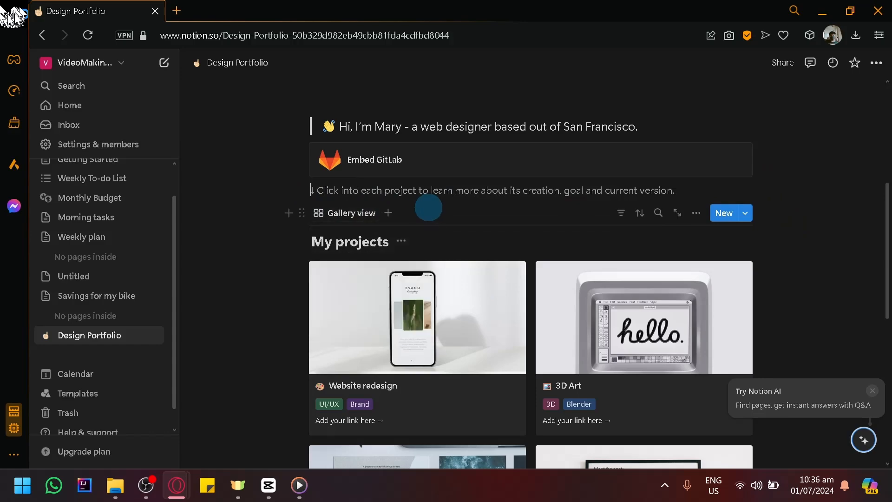
pyautogui.scroll(-2, 432, 223)
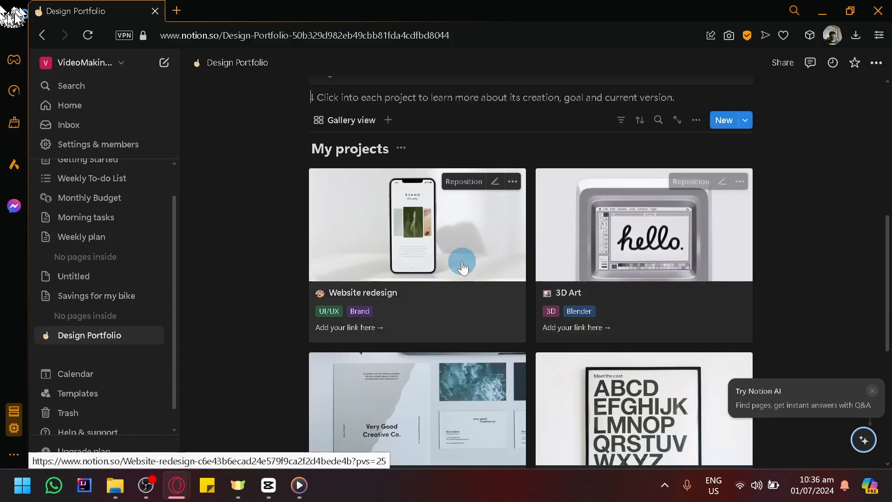
pyautogui.scroll(2, 413, 213)
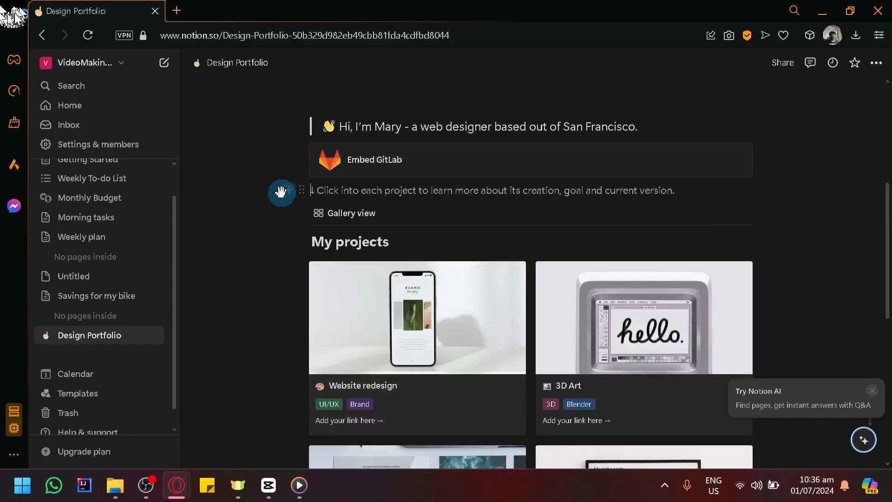
# Start a new line under the project instructions and browse its basic, media, database, advanced, inline and embed block types.
pyautogui.click(282, 191)
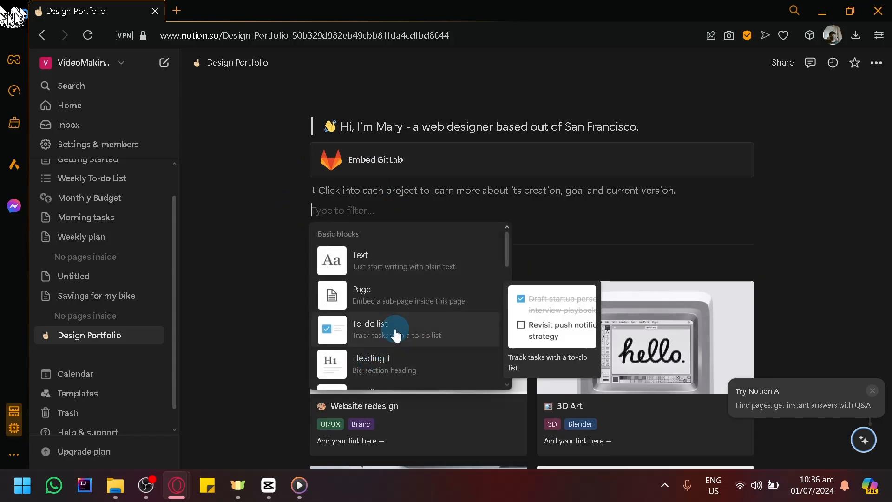
pyautogui.scroll(-5, 395, 335)
pyautogui.scroll(-3, 396, 333)
pyautogui.scroll(3, 397, 332)
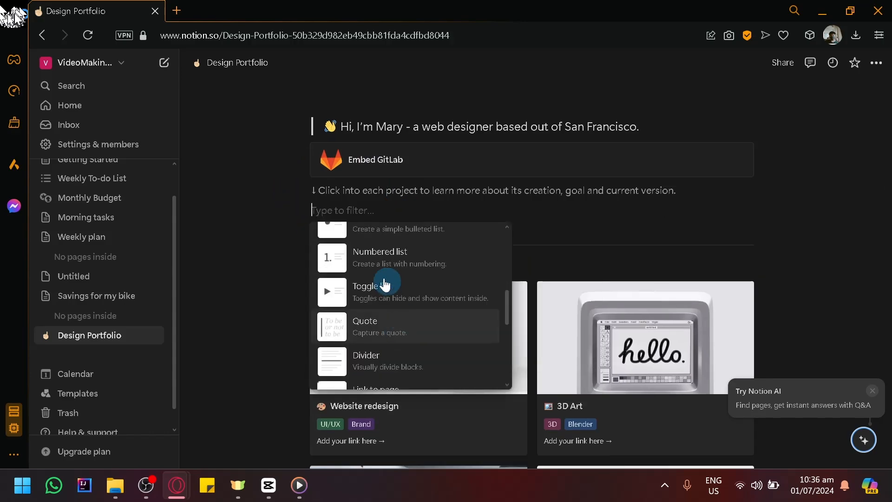
pyautogui.scroll(-8, 375, 303)
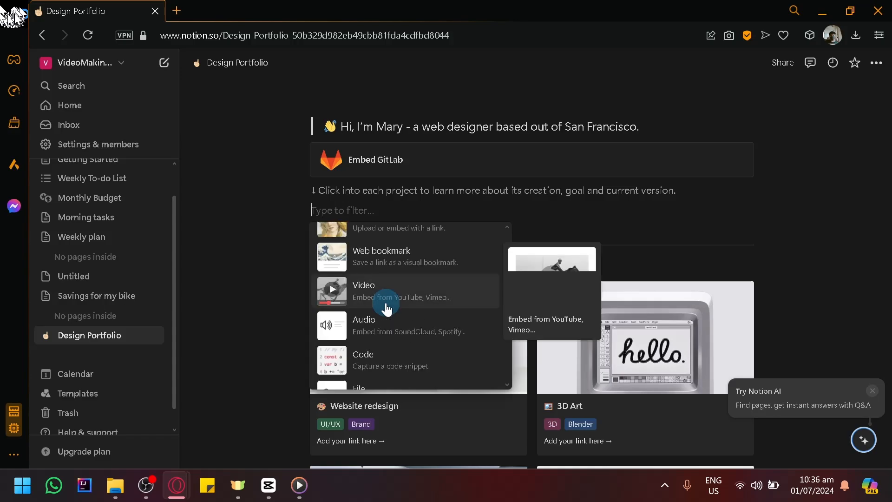
pyautogui.scroll(2, 395, 298)
pyautogui.scroll(-6, 421, 320)
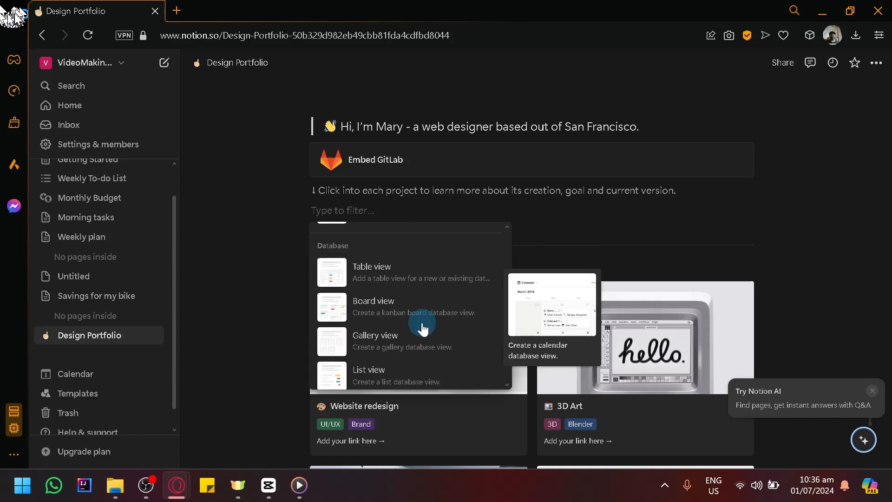
pyautogui.scroll(-10, 426, 293)
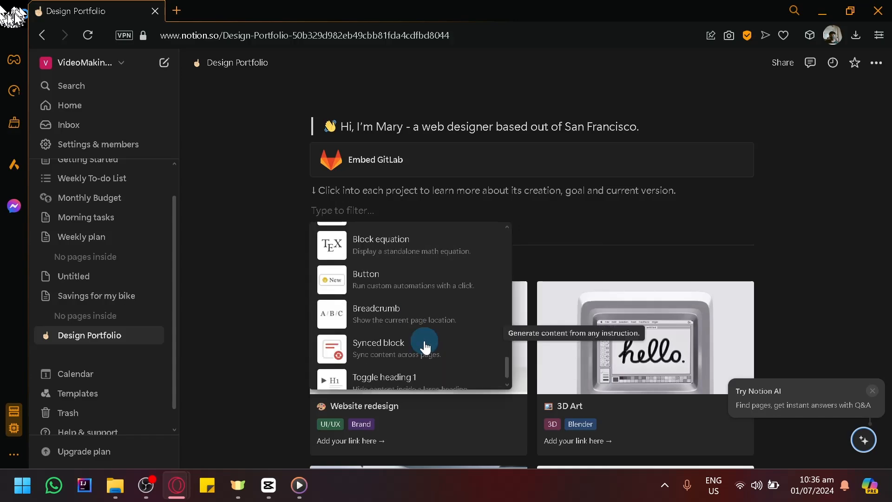
pyautogui.scroll(2, 421, 301)
pyautogui.scroll(-8, 418, 309)
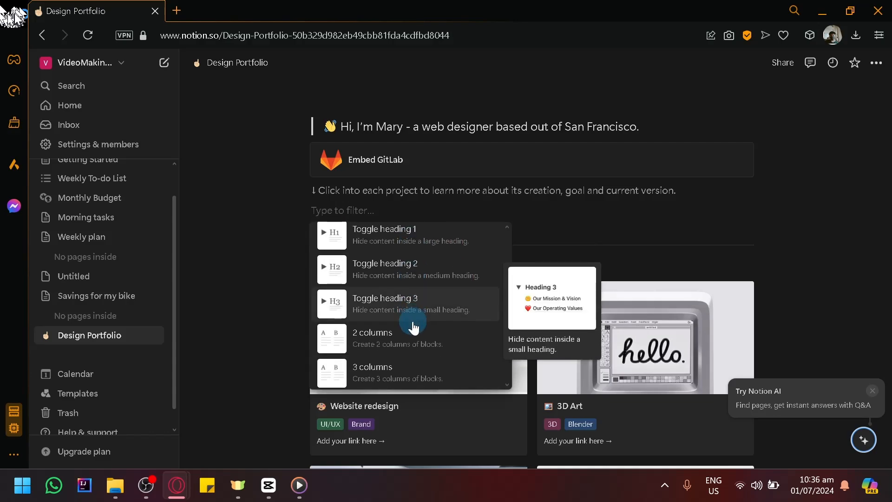
pyautogui.scroll(-4, 413, 325)
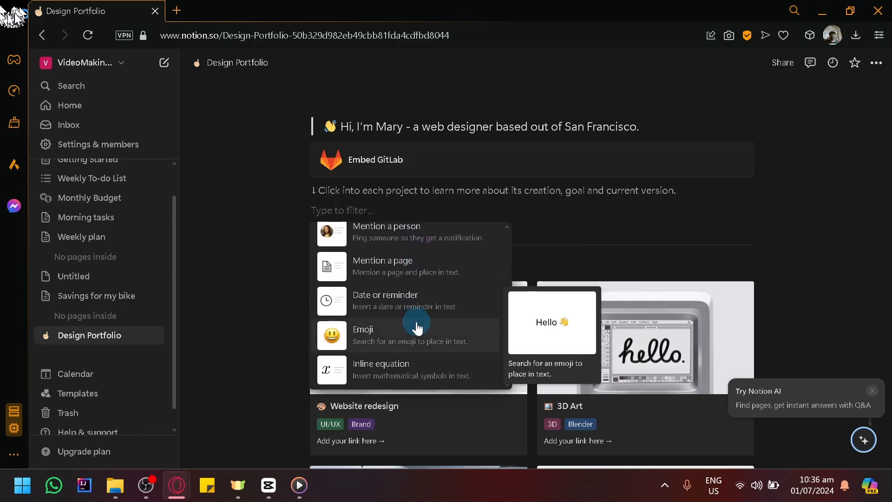
pyautogui.scroll(-3, 434, 262)
pyautogui.scroll(2, 433, 275)
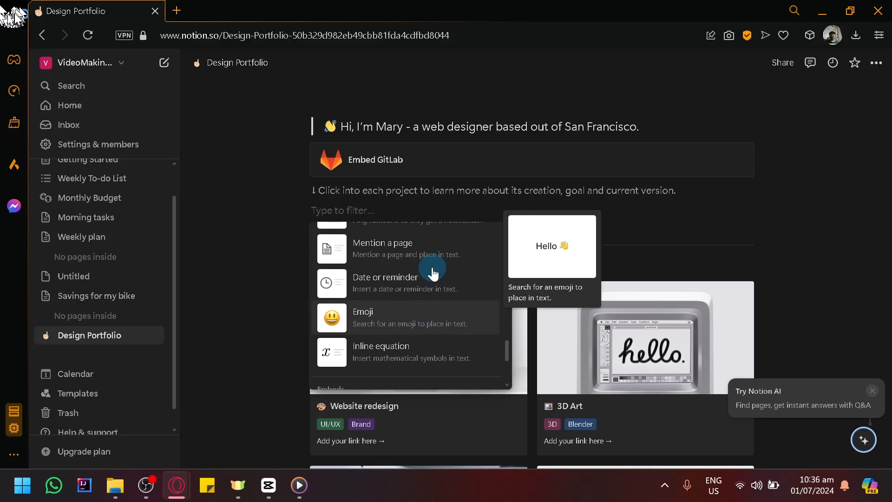
pyautogui.scroll(-1, 432, 279)
pyautogui.scroll(2, 431, 281)
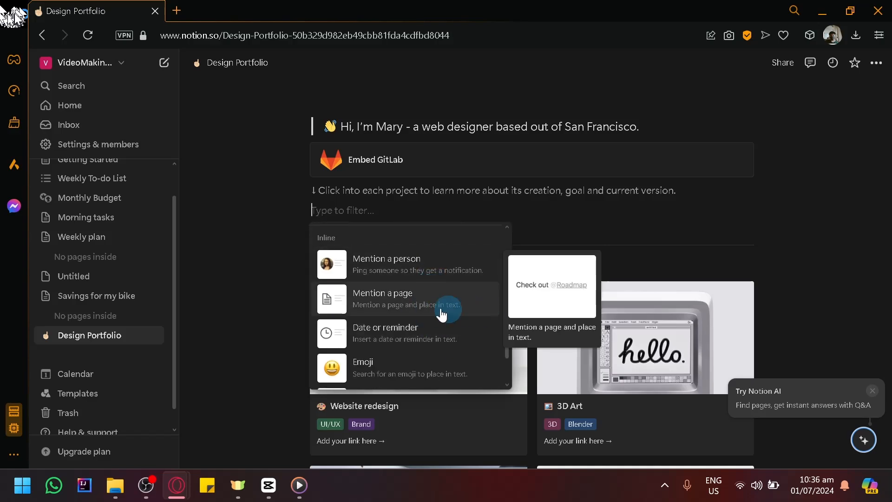
pyautogui.scroll(-3, 441, 313)
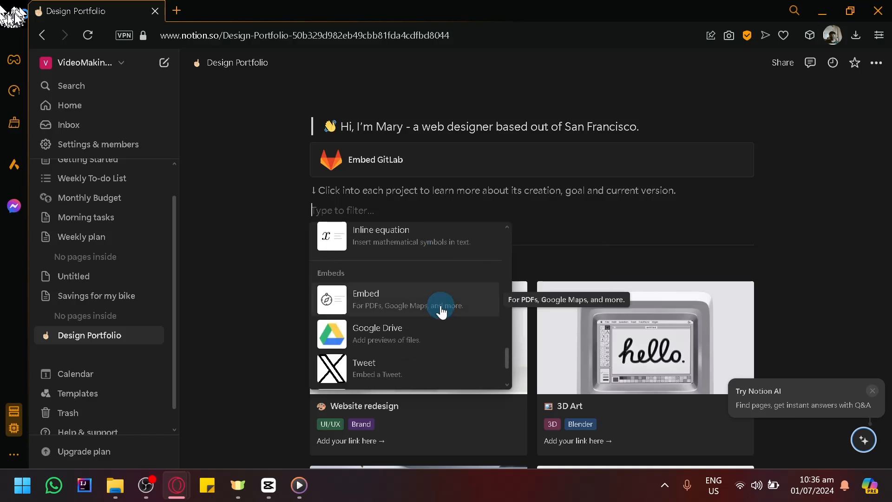
pyautogui.scroll(-2, 433, 297)
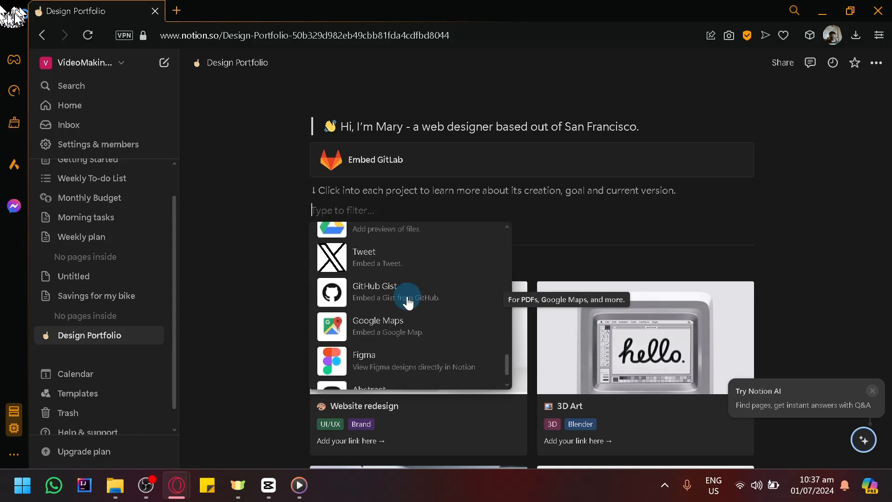
# Create a sub-page on the new line under the project instructions and title it "Jeep Navigation app".
pyautogui.scroll(5, 418, 297)
pyautogui.scroll(10, 408, 302)
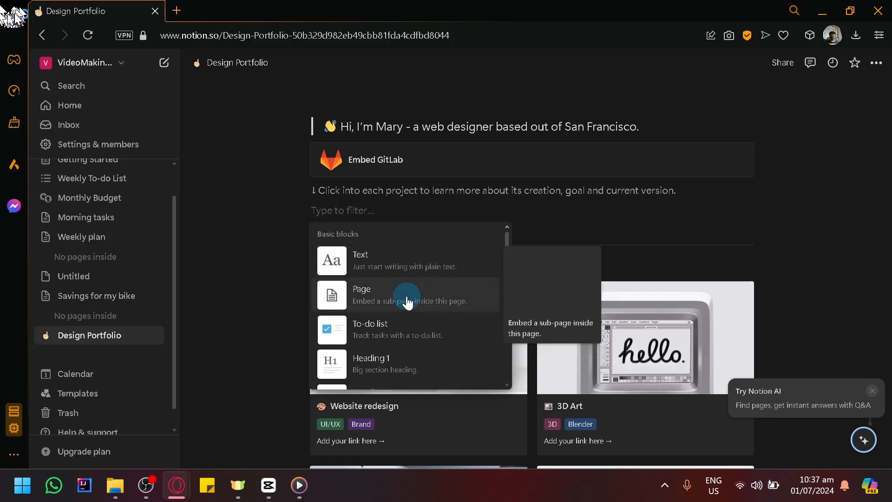
pyautogui.click(410, 306)
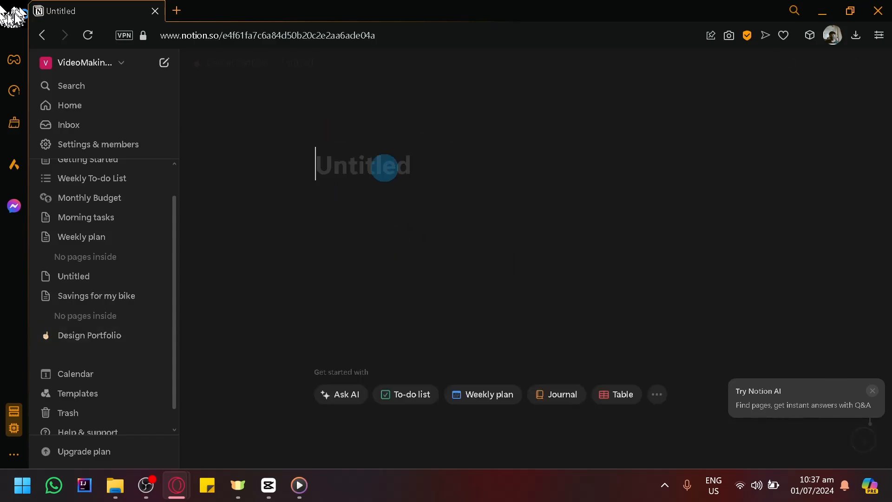
pyautogui.write('Jeep')
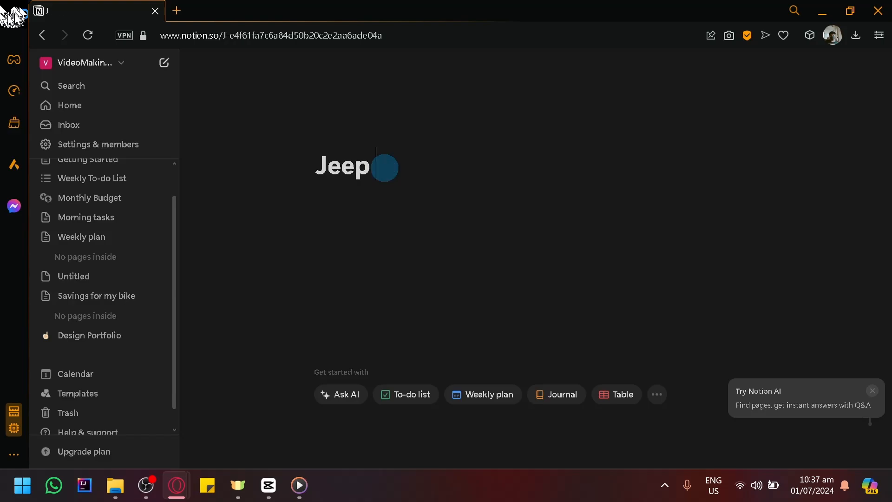
pyautogui.write(' Navigation app')
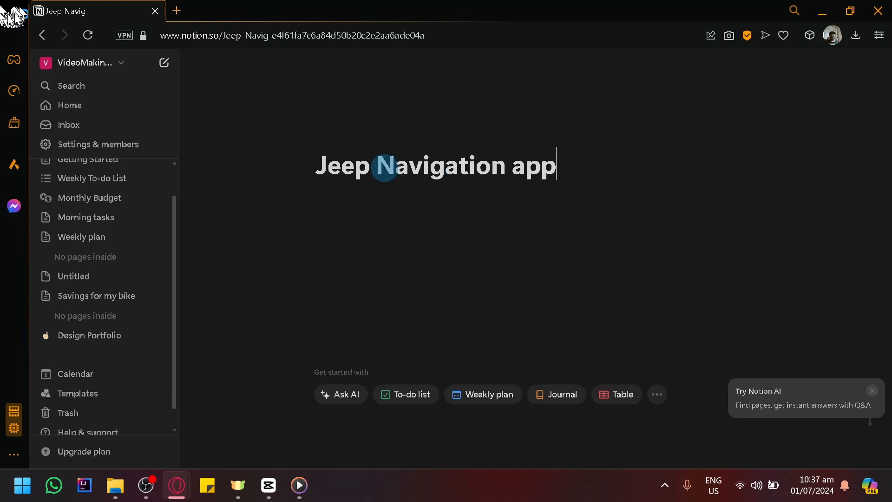
pyautogui.press('Return')
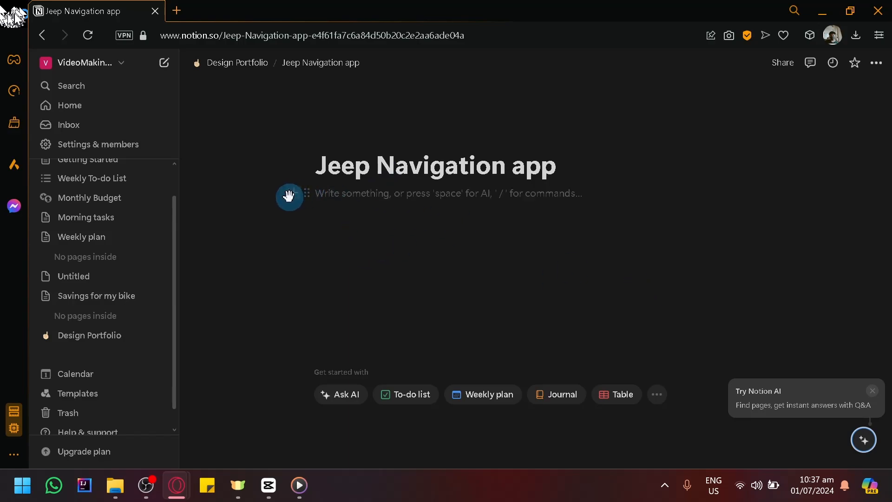
# Look through the basic block types available for the empty line under the Jeep Navigation app title, and dismiss the list.
pyautogui.click(289, 195)
pyautogui.scroll(-5, 432, 279)
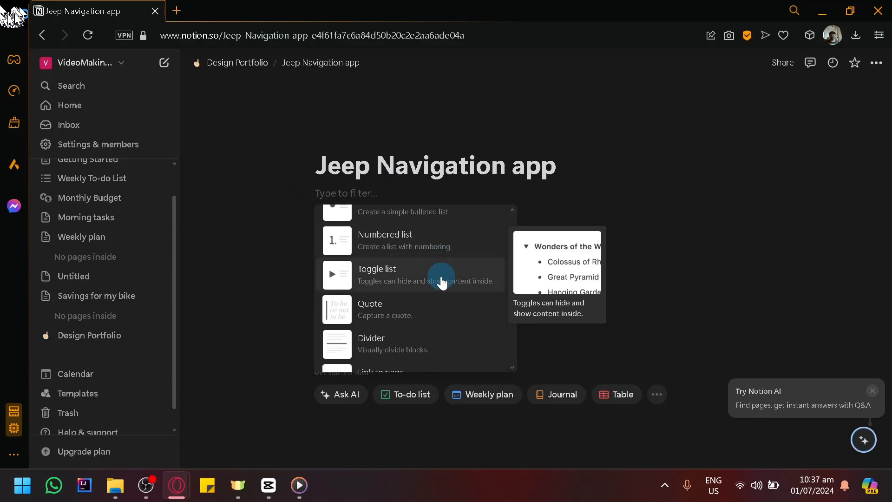
pyautogui.scroll(5, 440, 279)
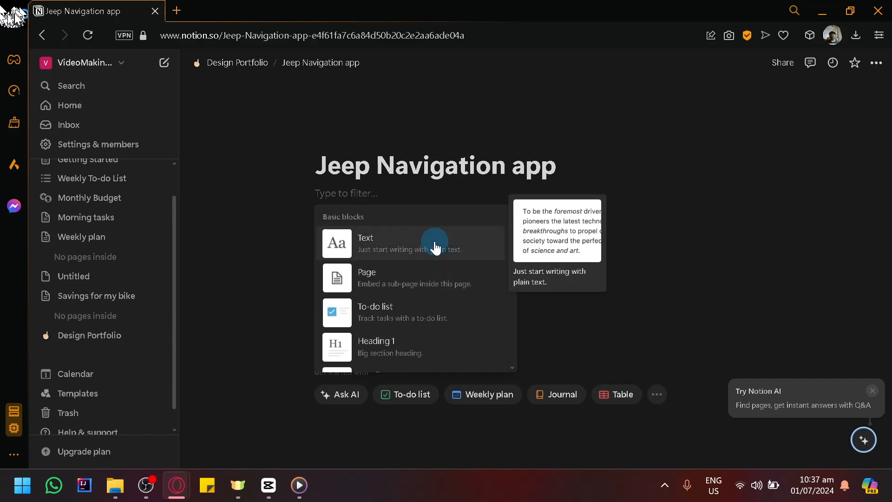
pyautogui.scroll(-5, 435, 246)
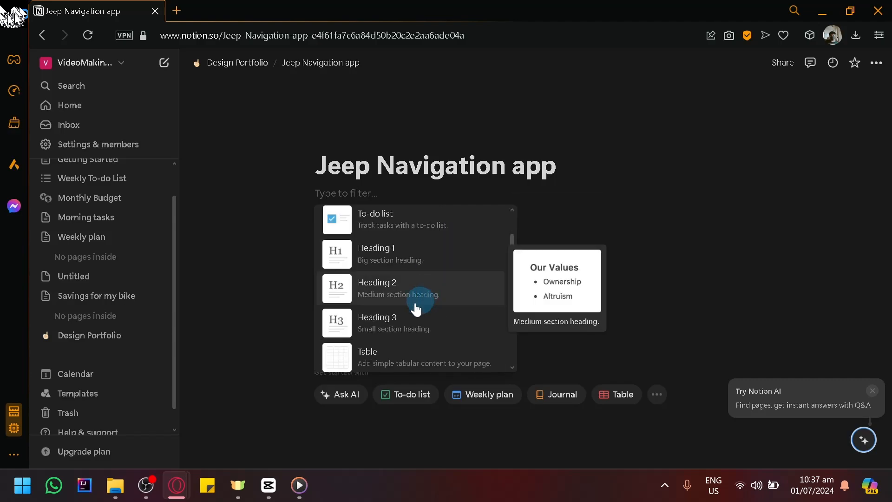
pyautogui.click(627, 187)
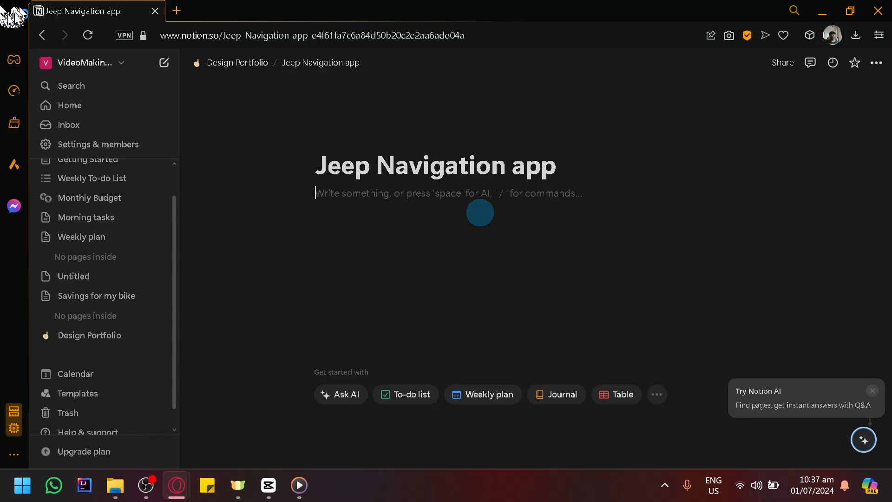
# Return to the Design Portfolio page and set the Jeep Navigation app sub-page's icon to the mobile phone emoji found by filtering for "phone".
pyautogui.click(219, 62)
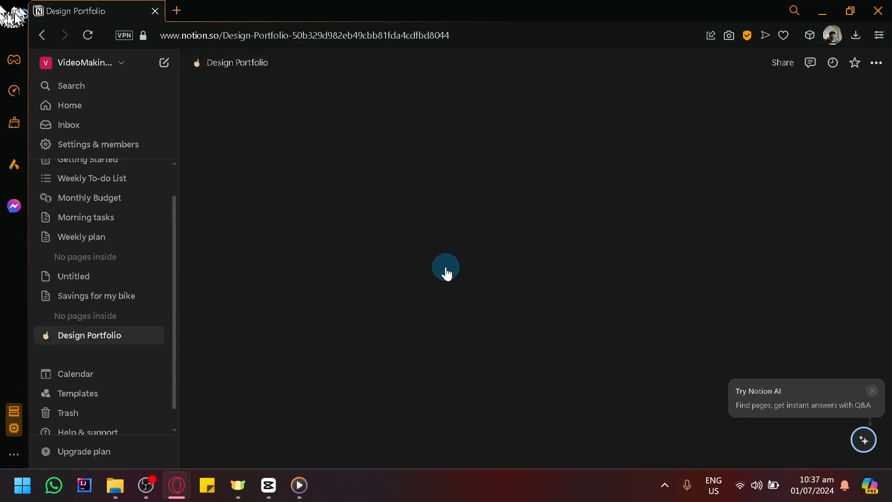
pyautogui.scroll(-4, 378, 326)
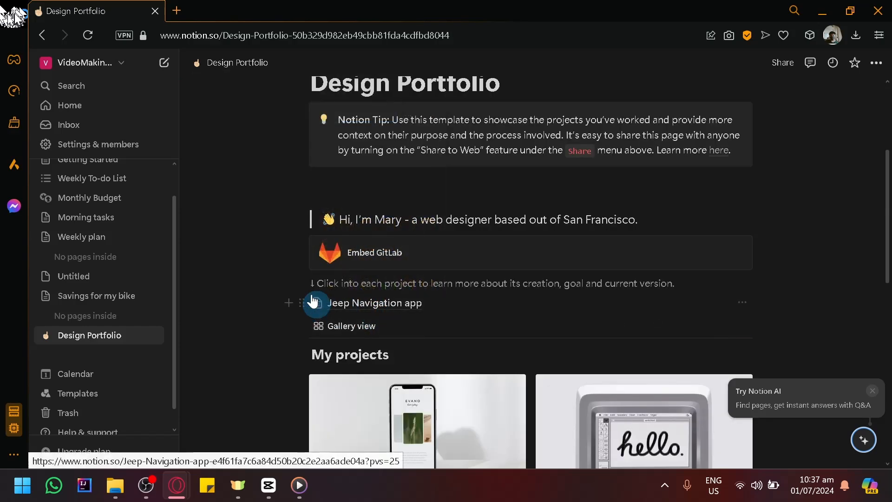
pyautogui.click(317, 300)
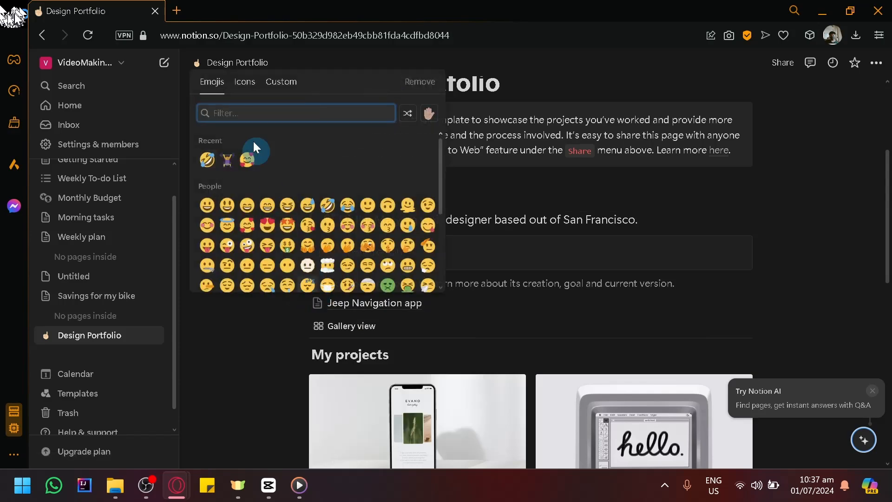
pyautogui.write('jeep')
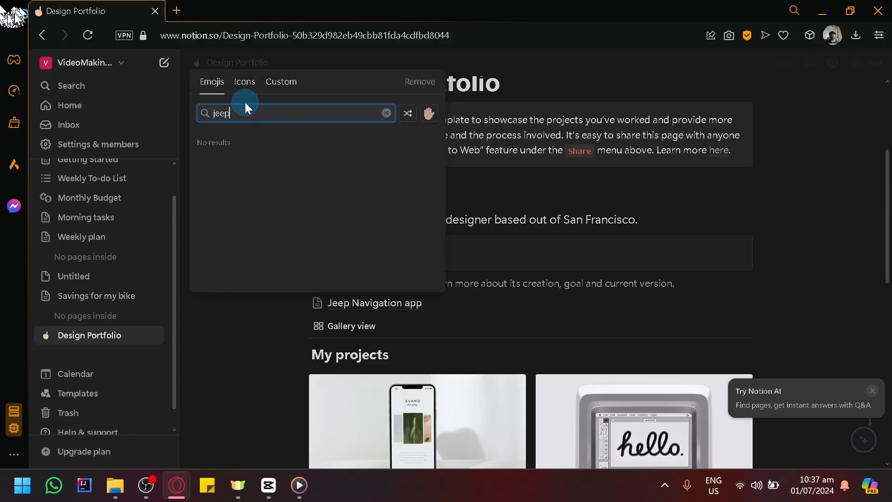
pyautogui.click(220, 113)
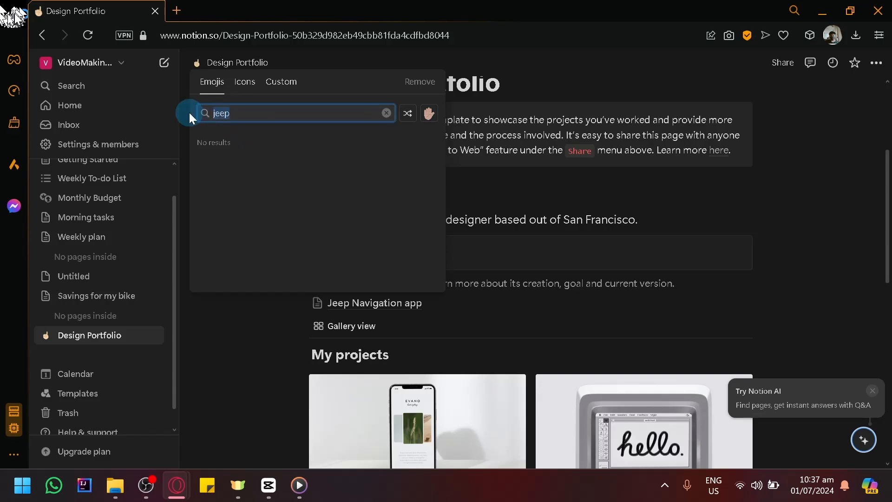
pyautogui.write('app')
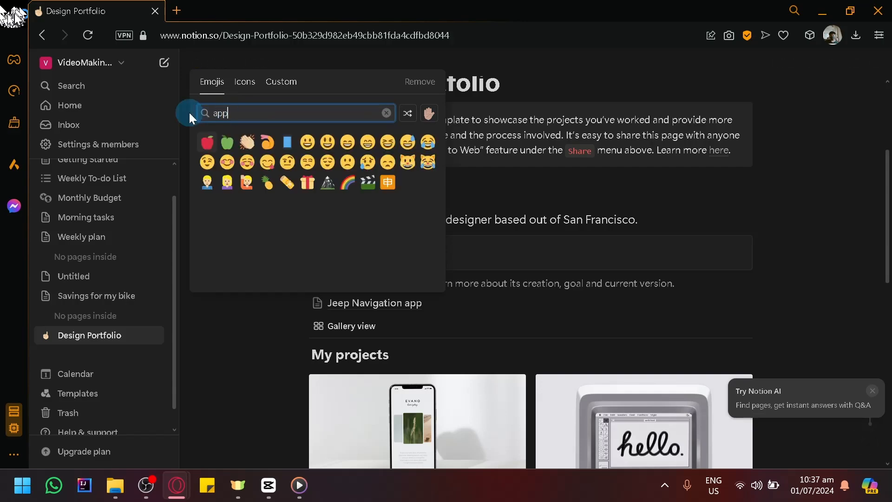
pyautogui.press('BackSpace')
pyautogui.press('BackSpace')
pyautogui.press('BackSpace')
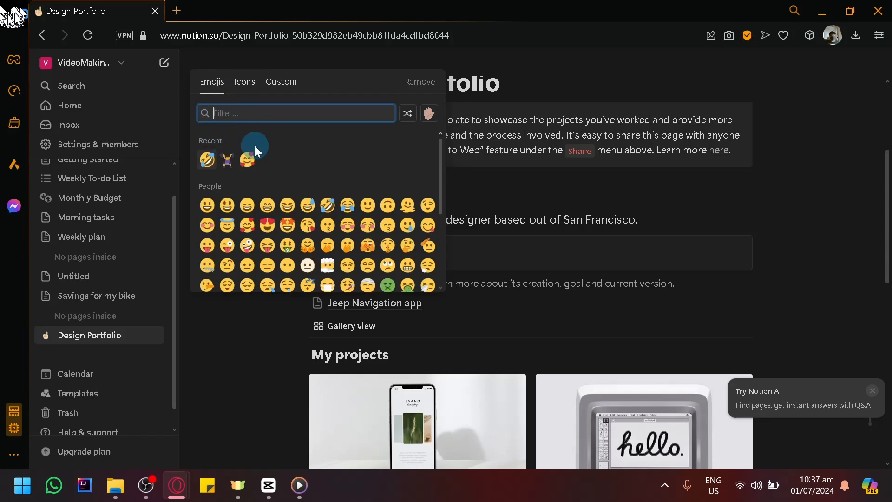
pyautogui.write('phone')
pyautogui.click(267, 142)
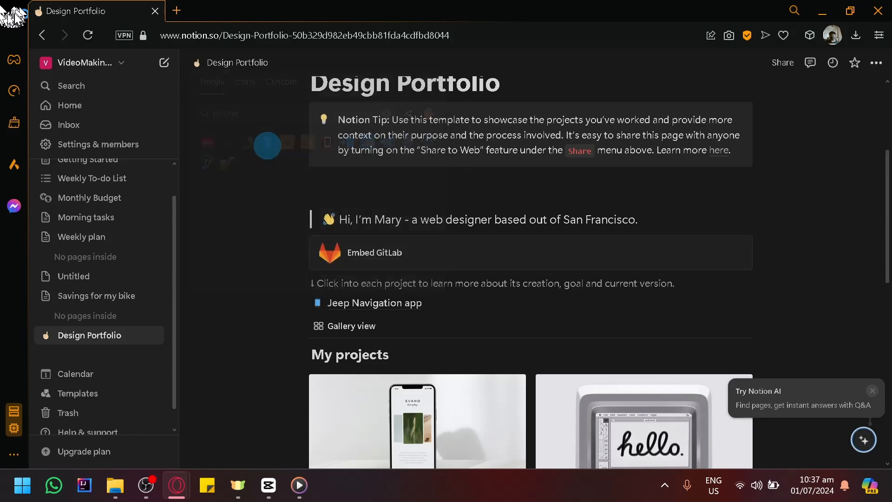
# Replace the project instructions line above the Jeep Navigation app link with "Different tech applications".
pyautogui.scroll(-2, 836, 303)
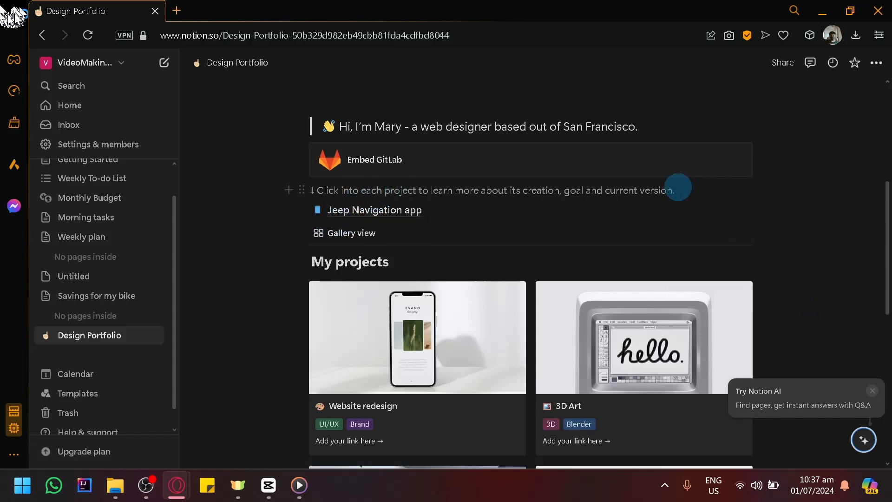
pyautogui.moveTo(677, 189); pyautogui.dragTo(314, 180)
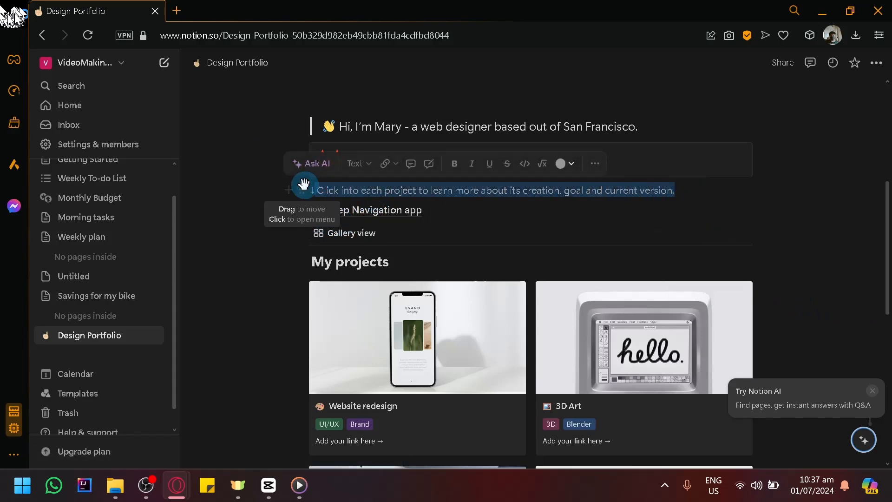
pyautogui.press('BackSpace')
pyautogui.write('Diffrent tech applicat')
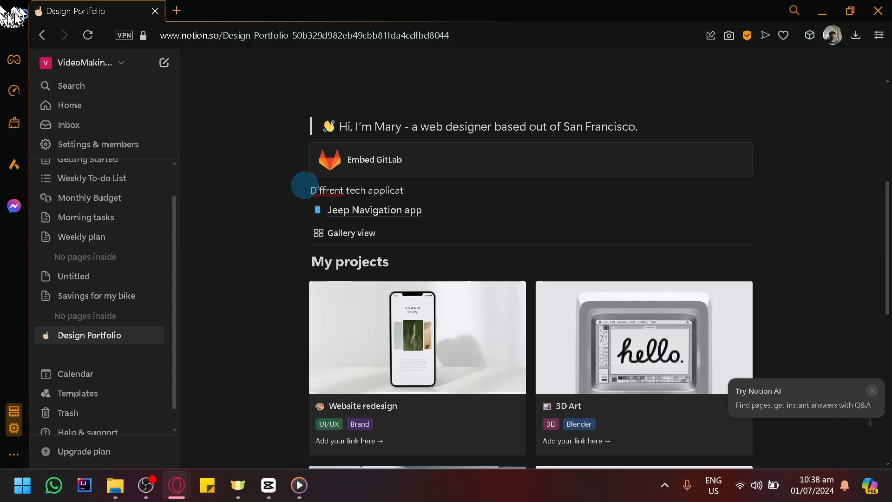
pyautogui.write('ions')
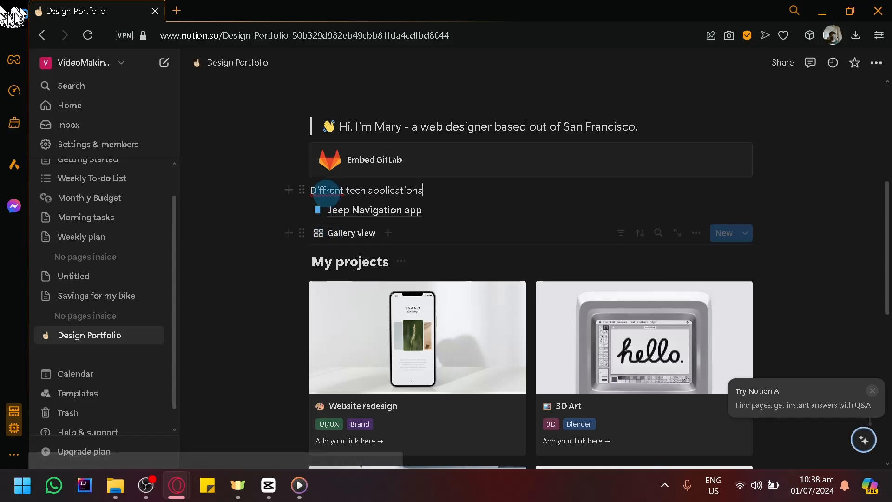
pyautogui.write('e')
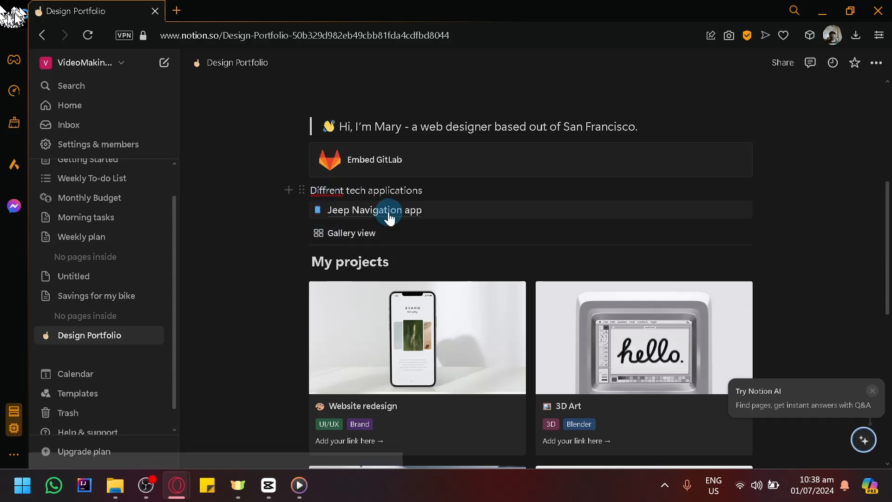
pyautogui.click(765, 286)
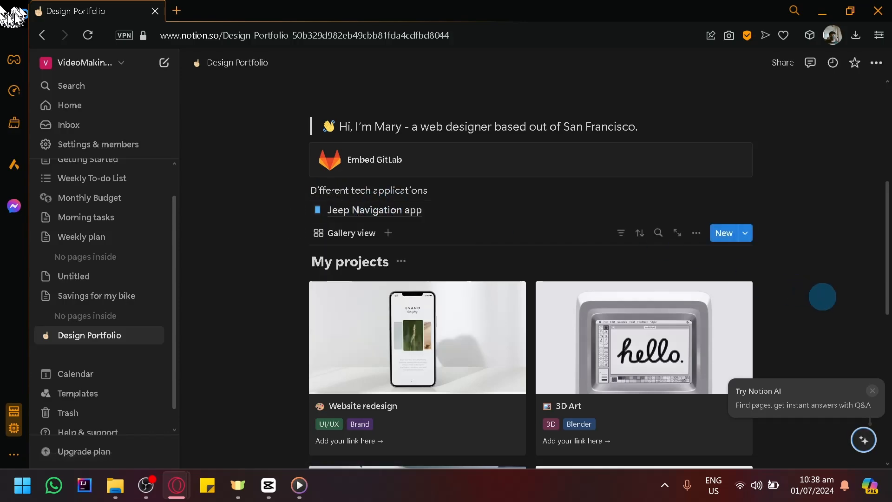
pyautogui.scroll(-4, 541, 176)
pyautogui.scroll(2, 541, 175)
pyautogui.scroll(2, 392, 255)
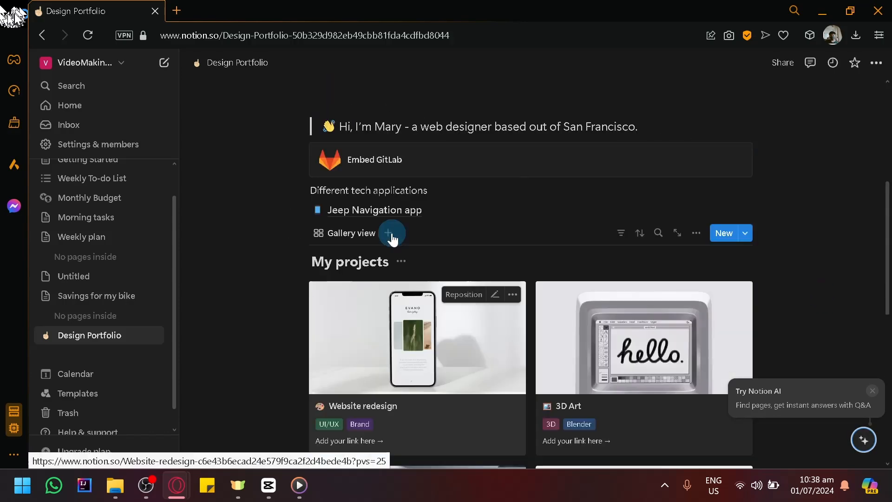
pyautogui.scroll(-2, 388, 259)
pyautogui.scroll(2, 394, 285)
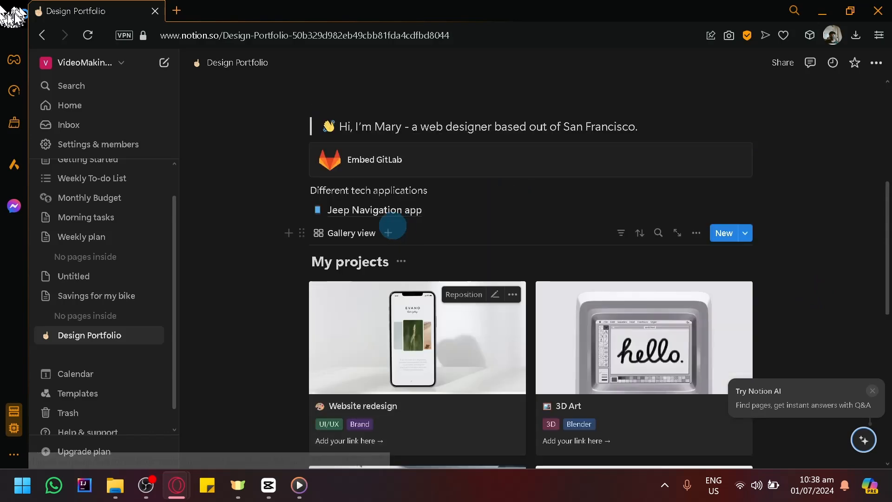
pyautogui.moveTo(373, 213)
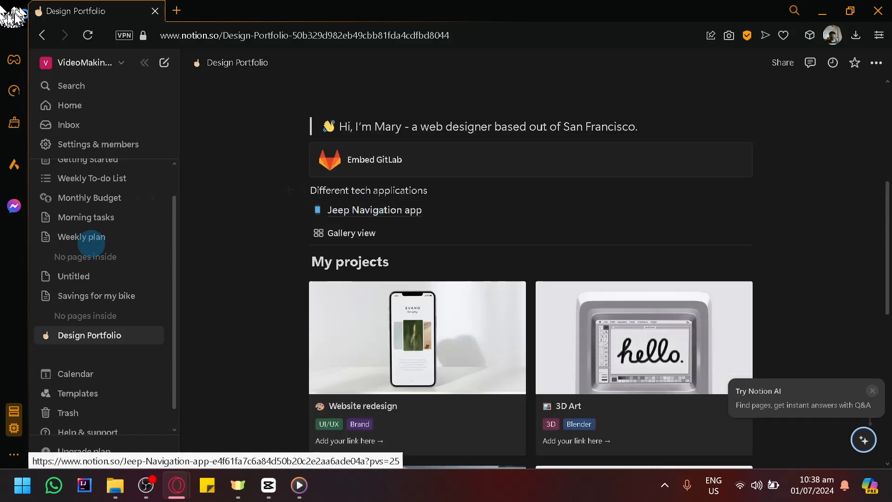
# Open the workspace's template gallery and browse the Work templates by category, from AI and Product through Marketing, Engineering and Design.
pyautogui.scroll(1, 114, 218)
pyautogui.scroll(-2, 100, 320)
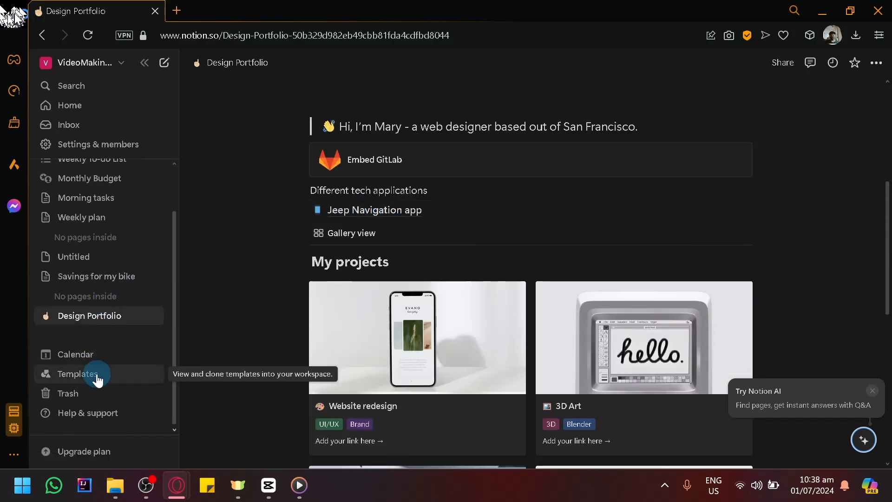
pyautogui.click(97, 377)
pyautogui.scroll(-5, 191, 211)
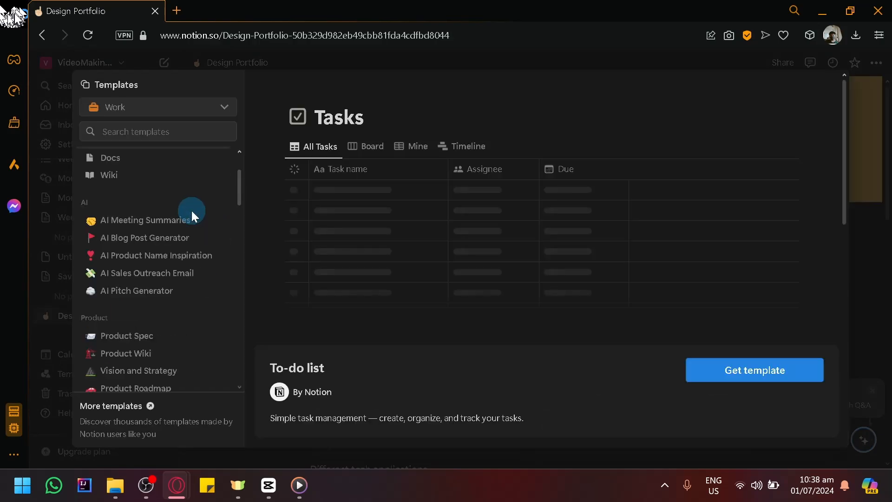
pyautogui.scroll(-2, 166, 258)
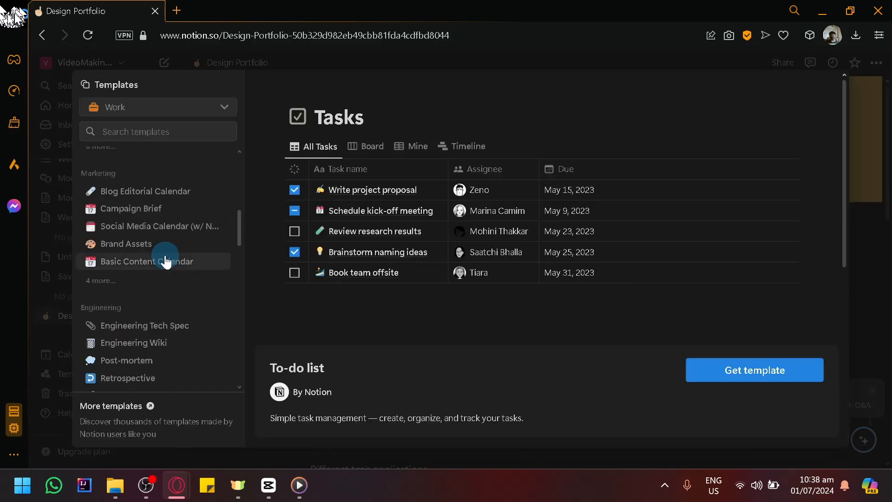
pyautogui.scroll(-2, 135, 302)
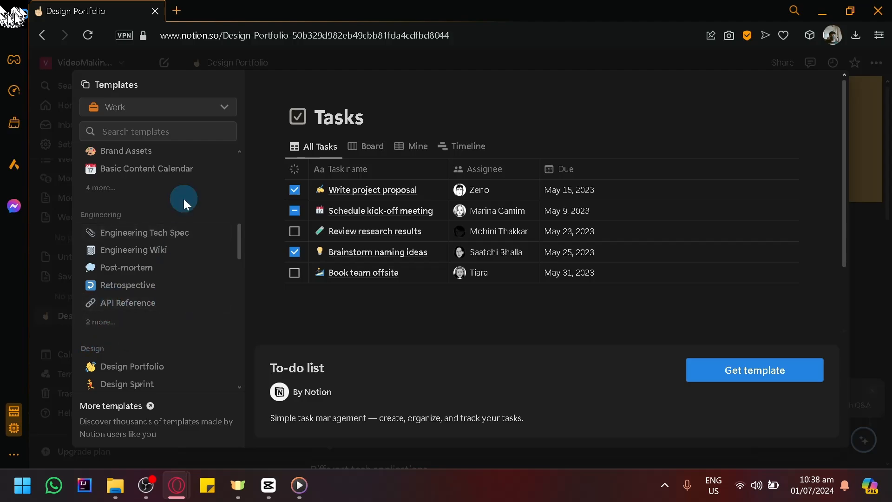
# Search the template gallery for "projects" and preview the "Projects, tasks & sprints" template.
pyautogui.scroll(5, 183, 199)
pyautogui.scroll(4, 158, 174)
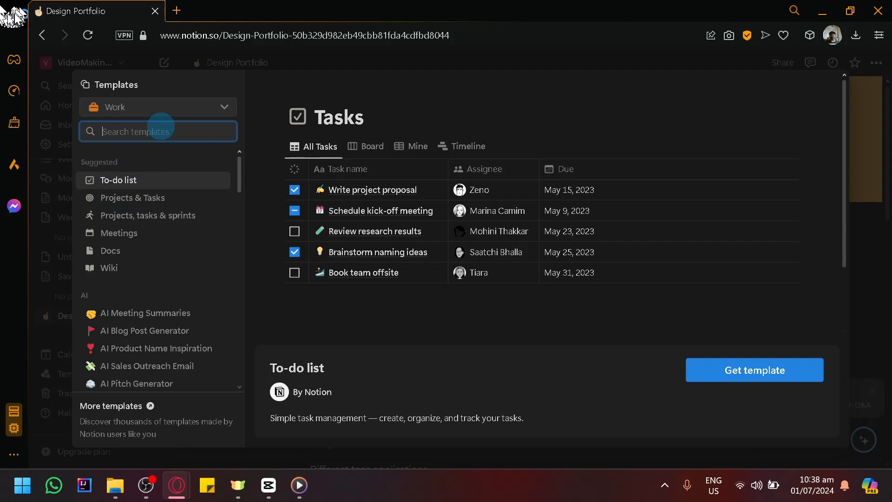
pyautogui.write('projects')
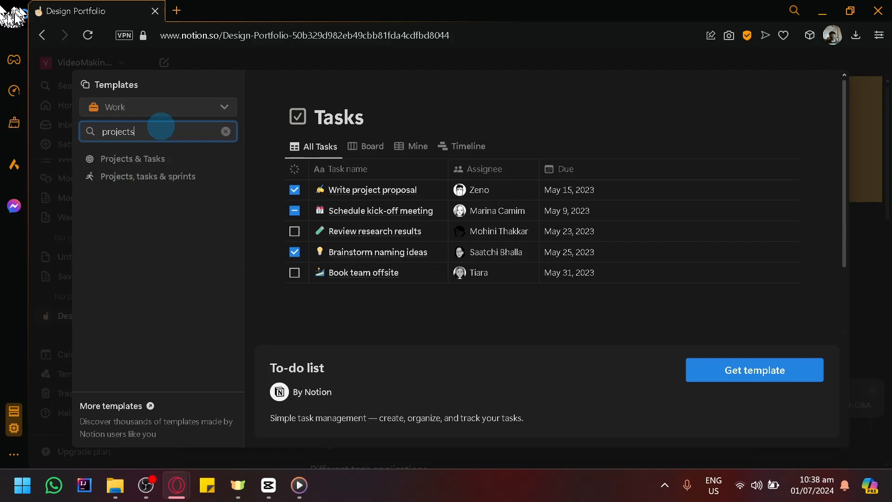
pyautogui.click(154, 176)
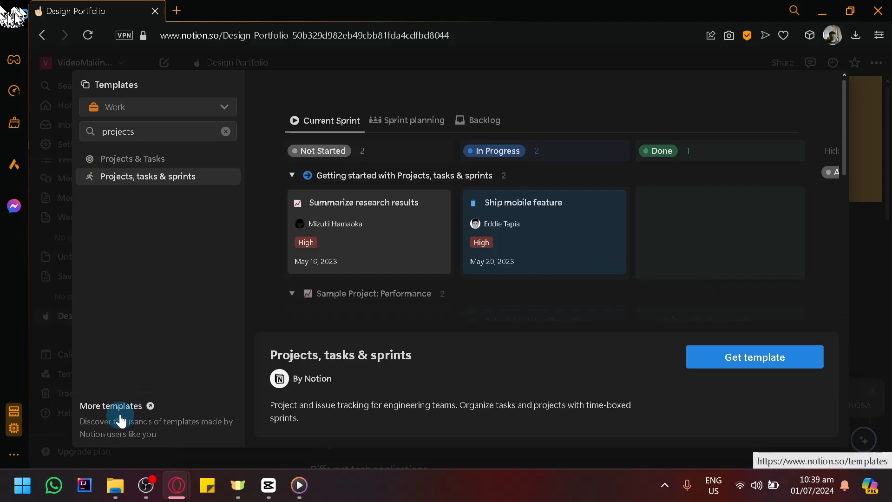
# Open the online collection of user-made templates and look through its featured templates, top categories and featured creators.
pyautogui.click(135, 406)
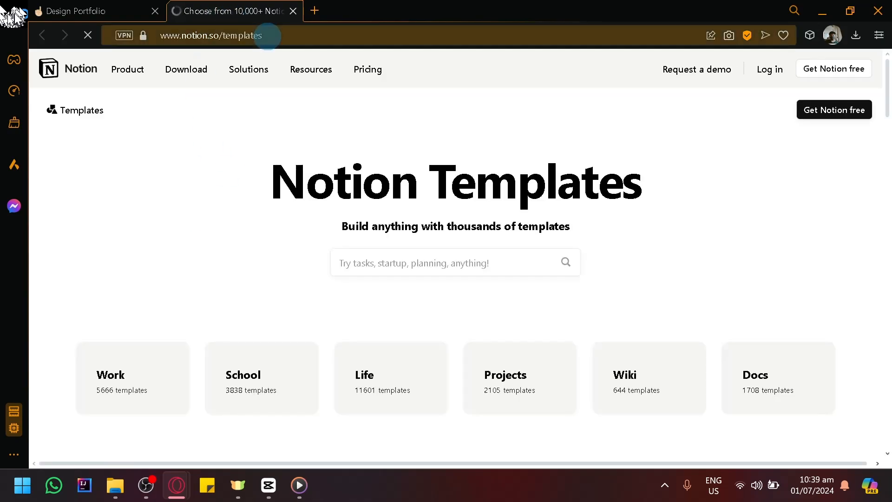
pyautogui.scroll(-4, 433, 274)
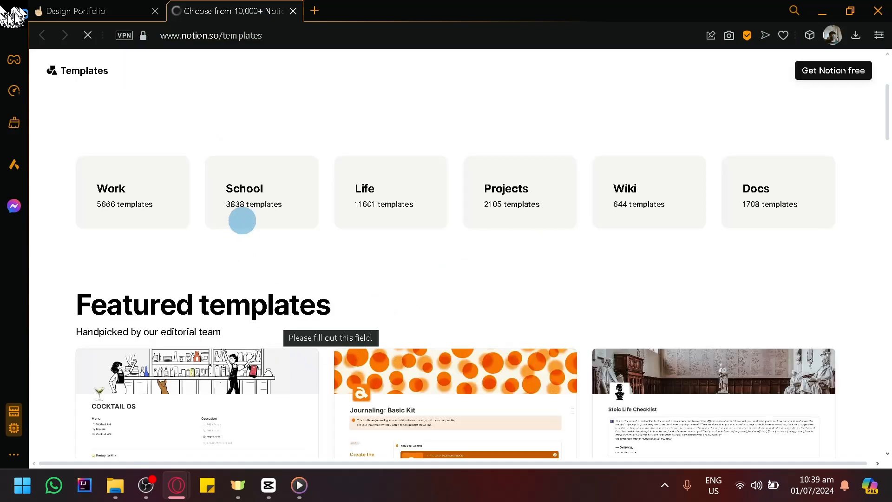
pyautogui.scroll(-2, 793, 261)
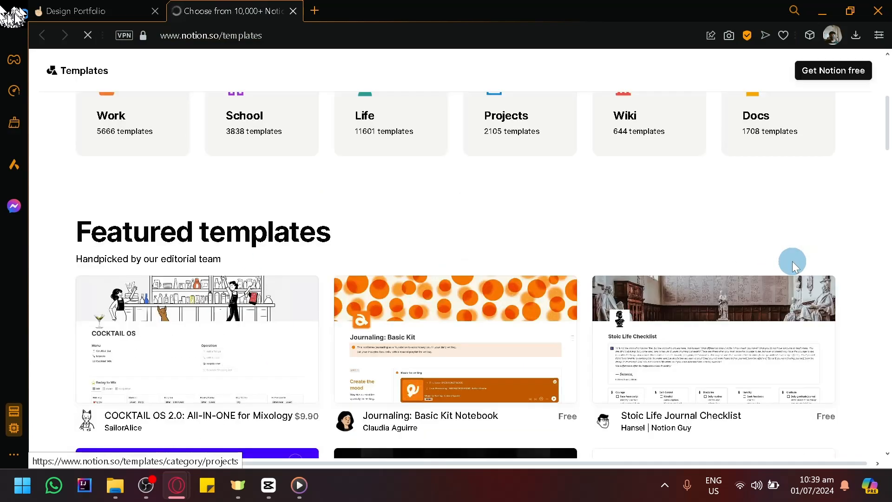
pyautogui.scroll(-2, 792, 261)
pyautogui.scroll(-2, 791, 261)
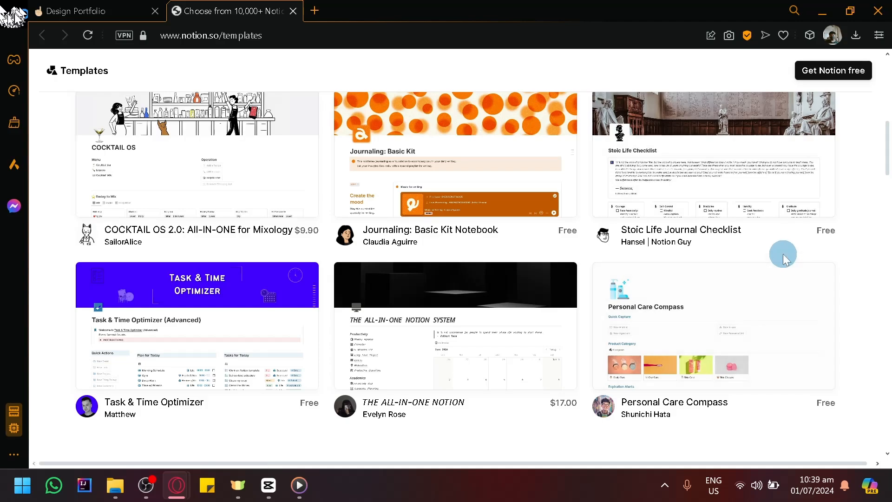
pyautogui.scroll(-6, 777, 259)
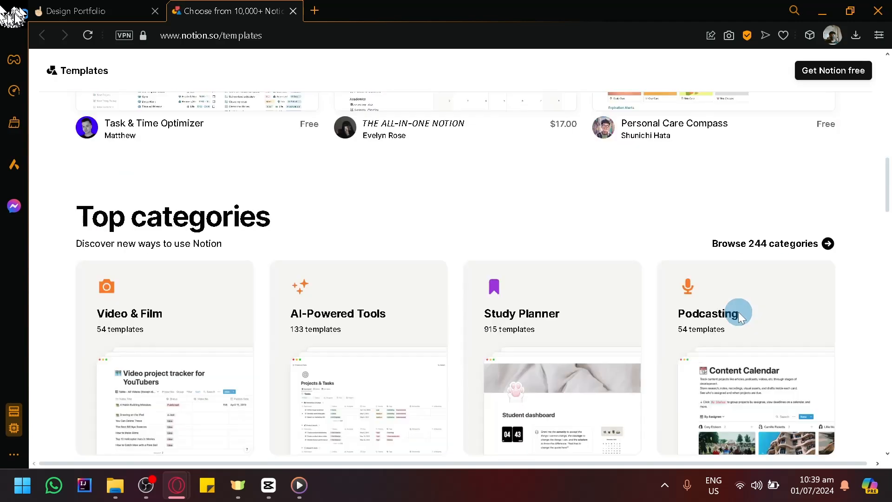
pyautogui.scroll(6, 739, 315)
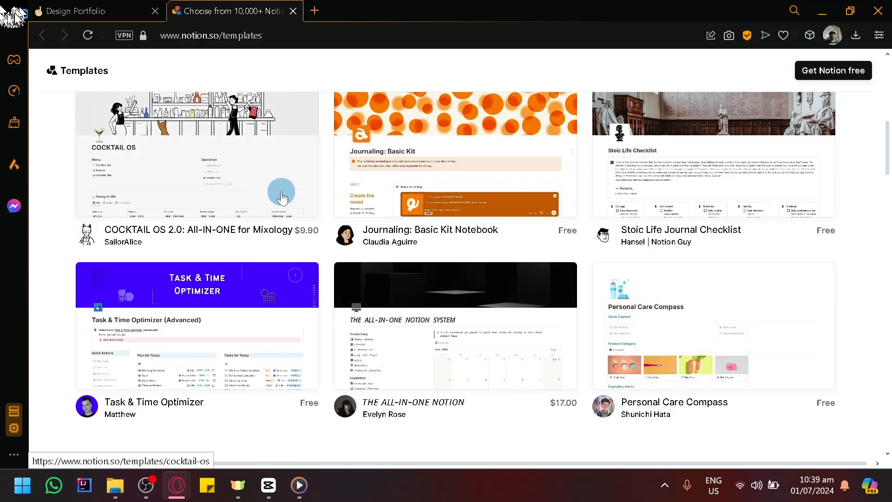
pyautogui.scroll(-10, 281, 197)
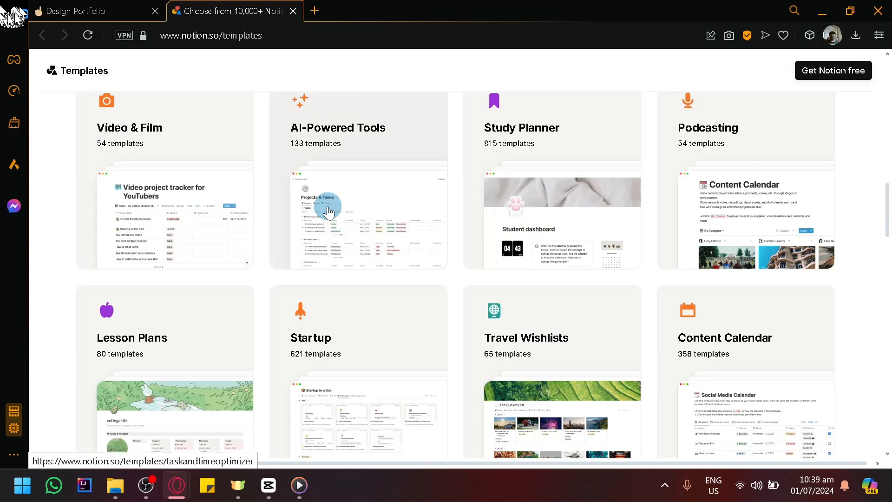
pyautogui.scroll(-2, 328, 212)
pyautogui.scroll(-6, 328, 212)
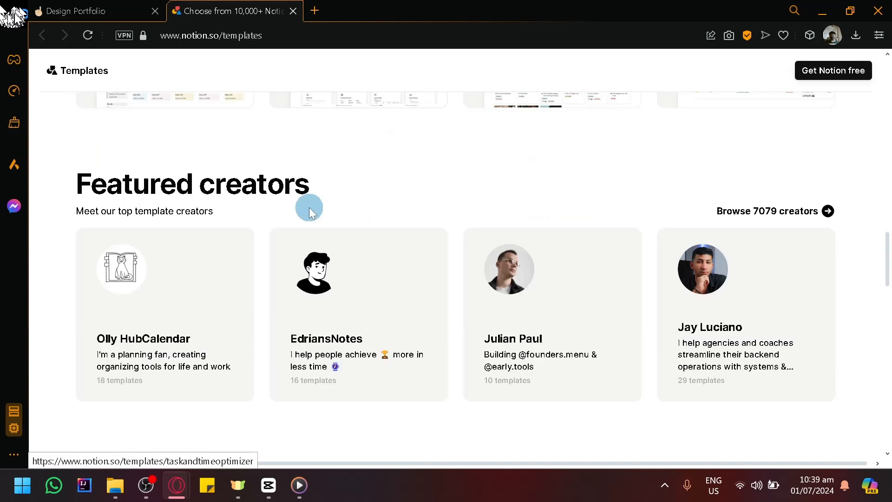
# Search the web for "gumroad" in a new browser tab.
pyautogui.click(315, 11)
pyautogui.write('gum')
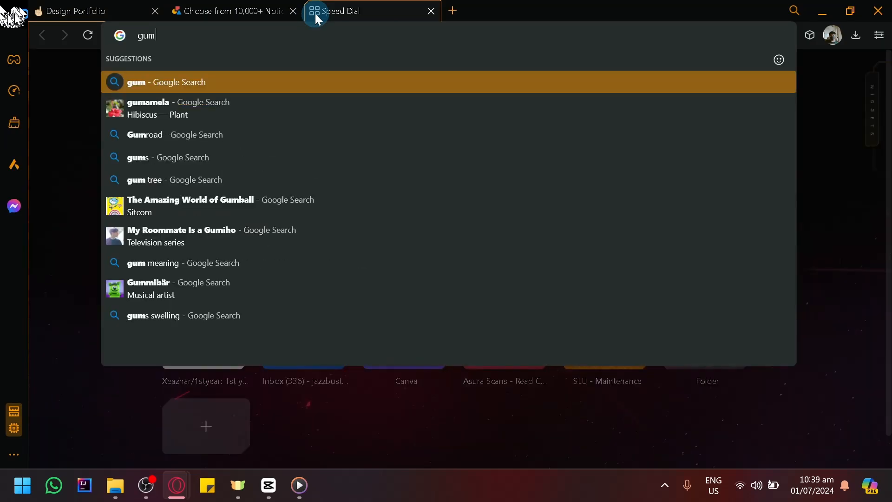
pyautogui.write('road')
pyautogui.press('Return')
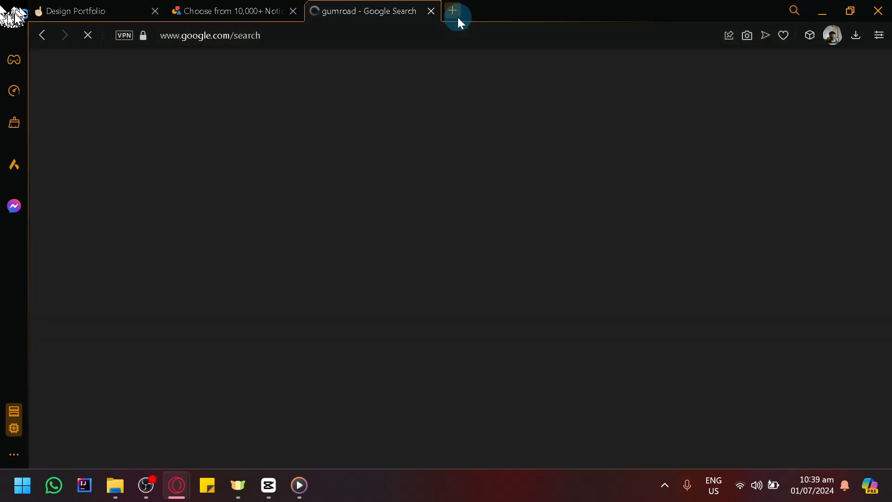
# Open the eBay Philippines website (ebay.ph) in a new browser tab.
pyautogui.click(458, 18)
pyautogui.write('eba')
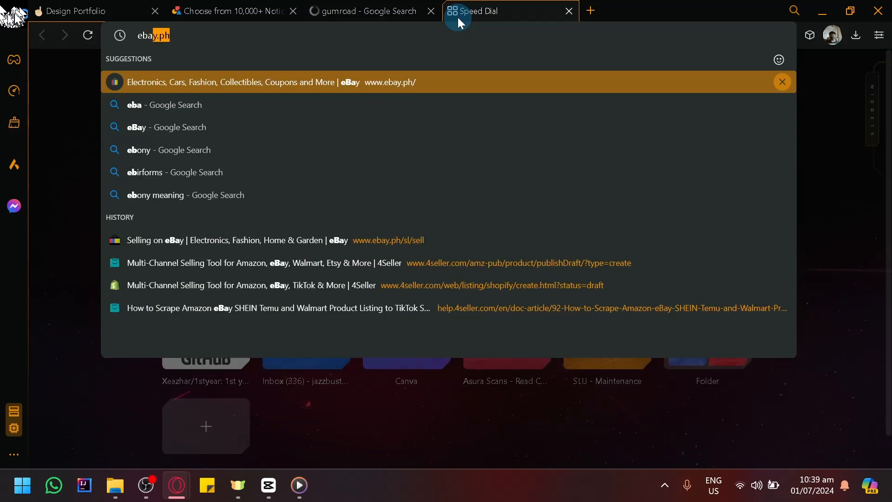
pyautogui.press('Return')
# Open the Gumroad website from the "gumroad" search results.
pyautogui.click(378, 10)
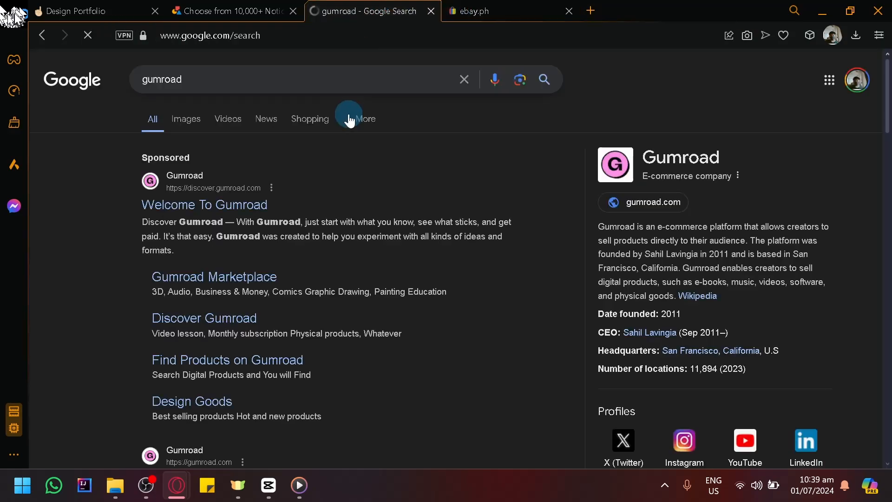
pyautogui.click(55, 5)
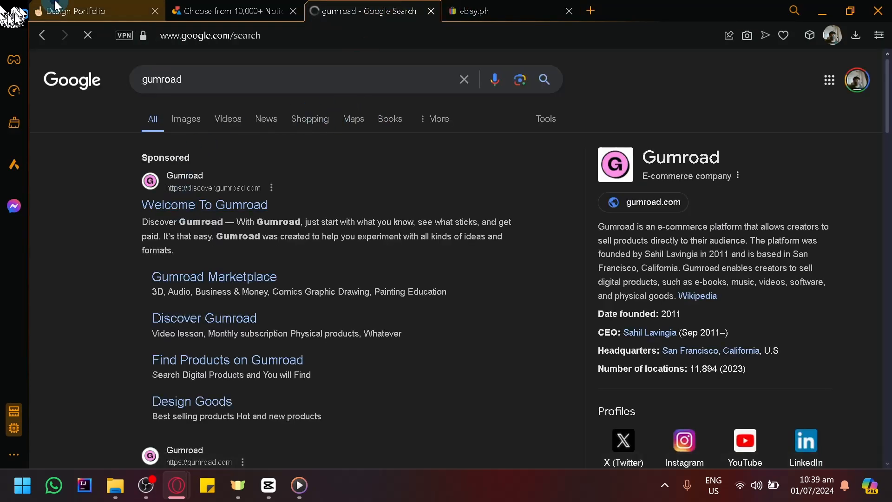
pyautogui.click(392, 10)
pyautogui.click(429, 263)
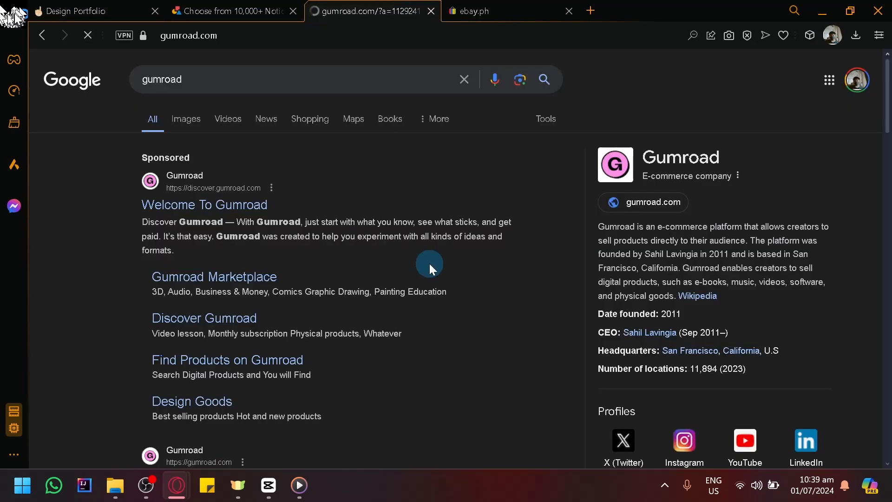
# Return to the Design Portfolio page and close the template gallery over it.
pyautogui.click(93, 10)
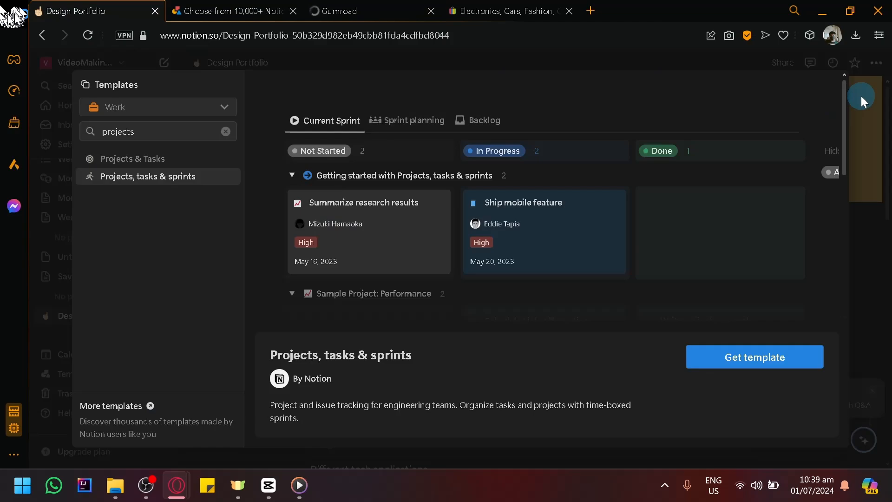
pyautogui.click(861, 96)
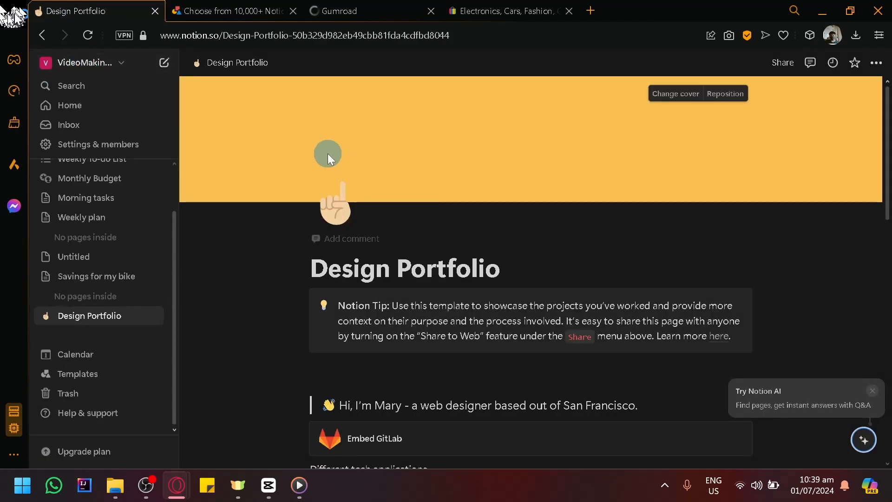
# View the eBay home page and close its tab, then look through Gumroad's staff picks and product categories.
pyautogui.click(479, 9)
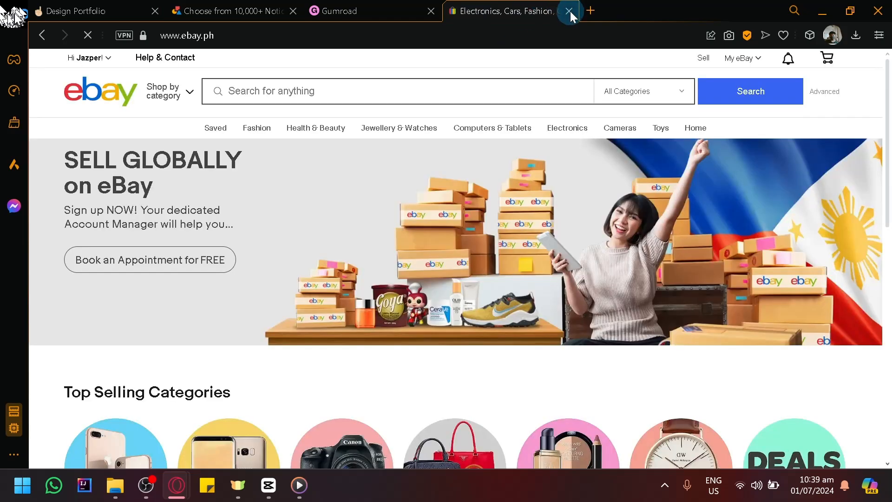
pyautogui.click(570, 10)
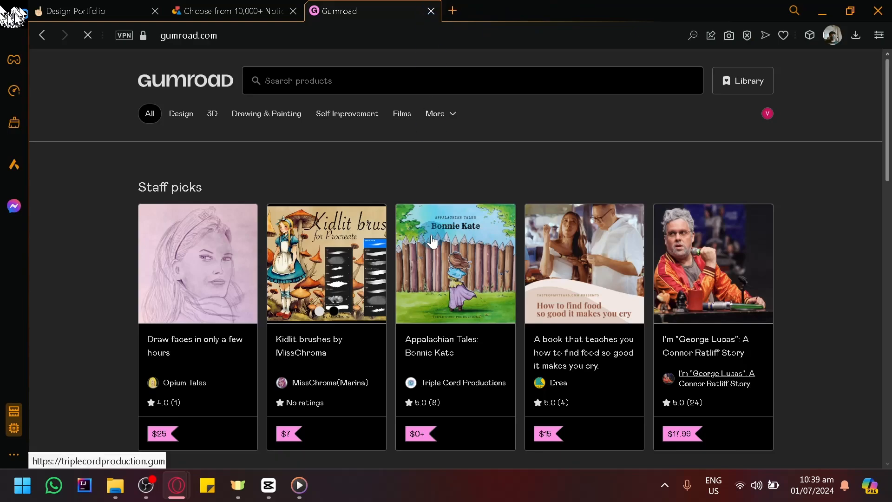
pyautogui.scroll(-4, 201, 179)
pyautogui.scroll(4, 87, 258)
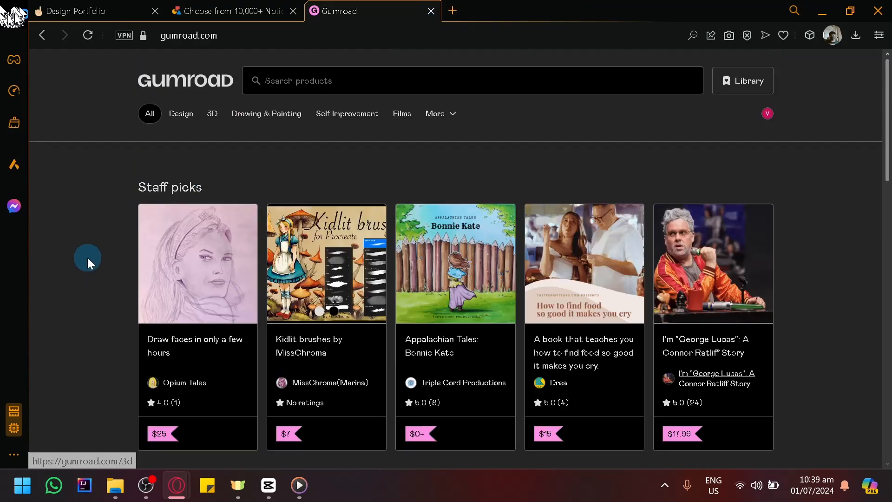
pyautogui.scroll(-5, 87, 258)
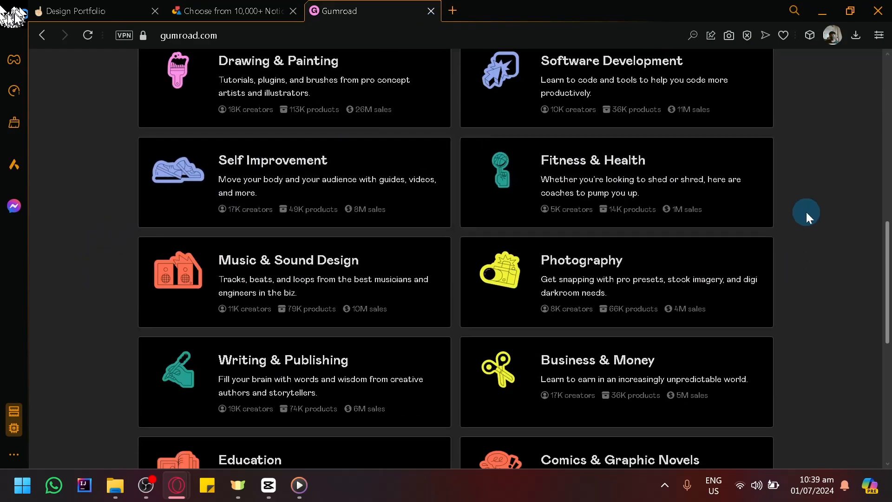
pyautogui.scroll(-4, 807, 211)
pyautogui.scroll(-4, 803, 224)
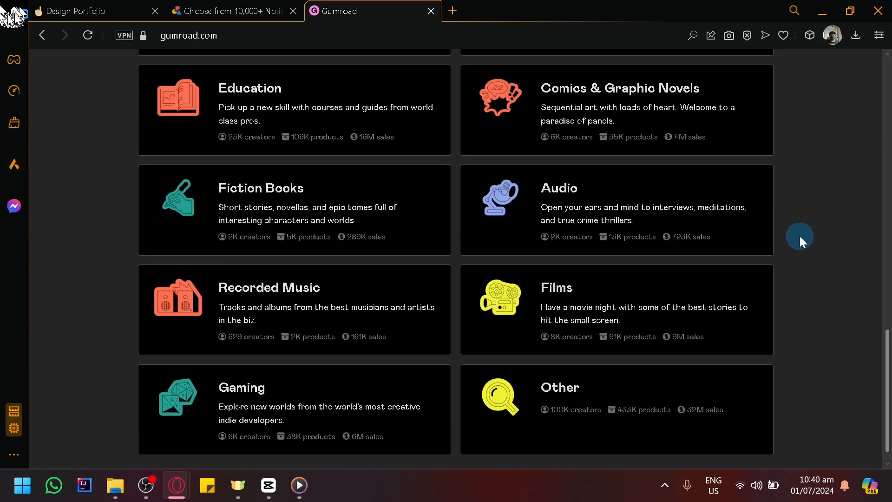
pyautogui.scroll(12, 776, 273)
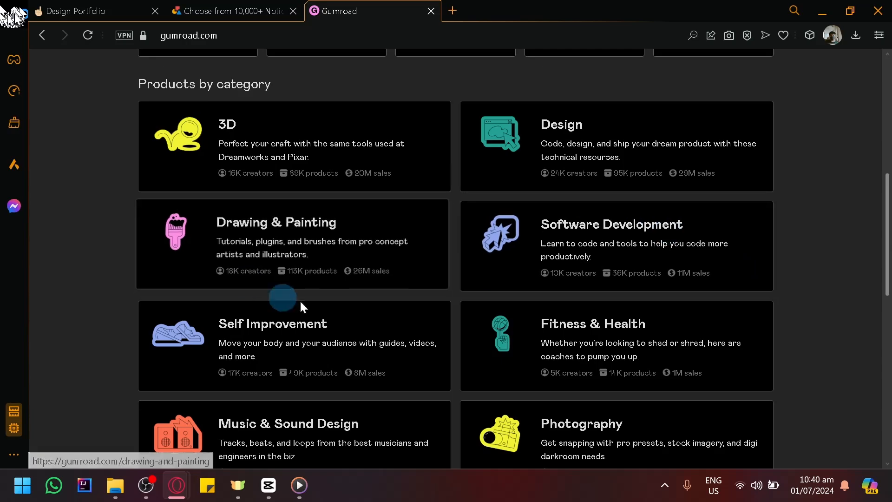
pyautogui.scroll(8, 299, 302)
# Open the pricing page from Notion's templates site and compare the features of the Free, Plus, Business and Enterprise plans.
pyautogui.click(259, 6)
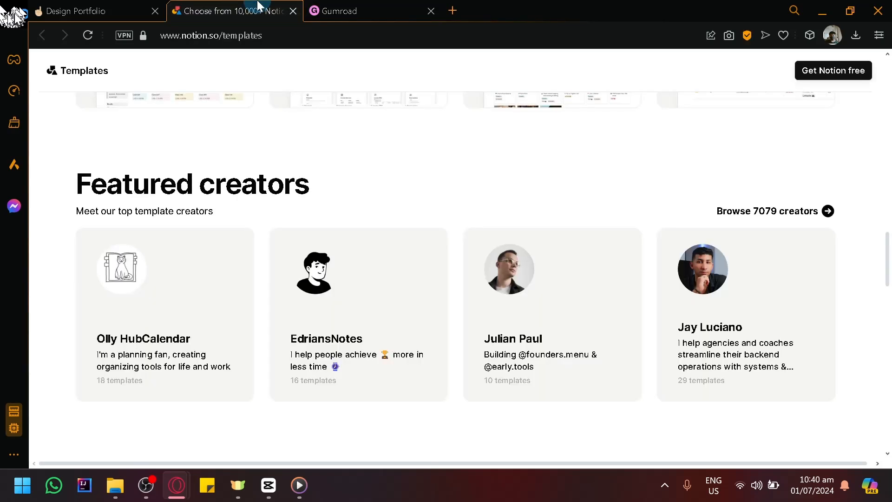
pyautogui.scroll(15, 281, 241)
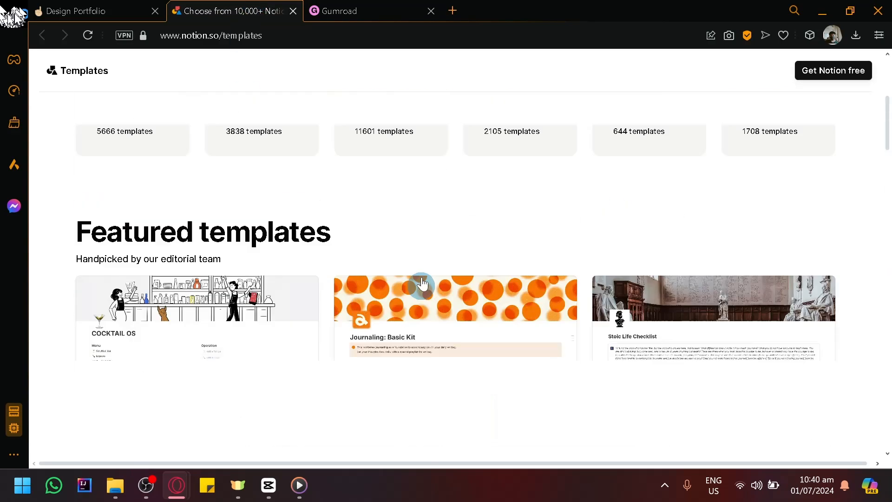
pyautogui.scroll(6, 422, 283)
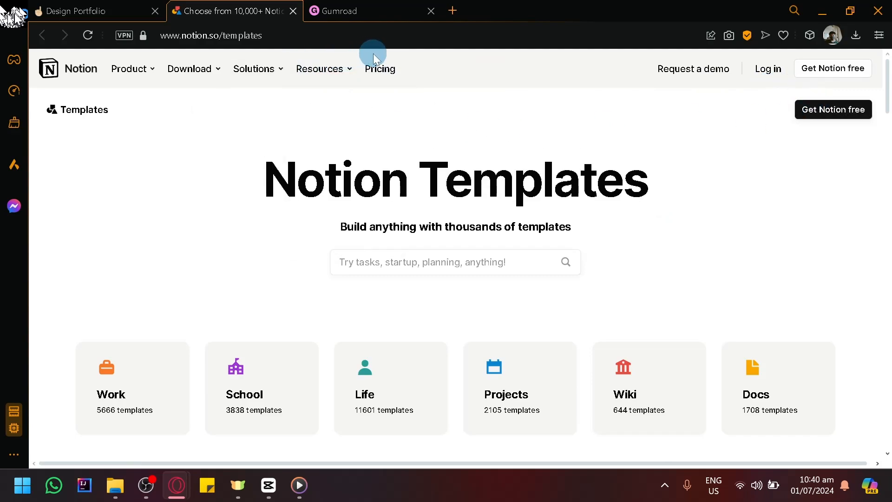
pyautogui.click(384, 75)
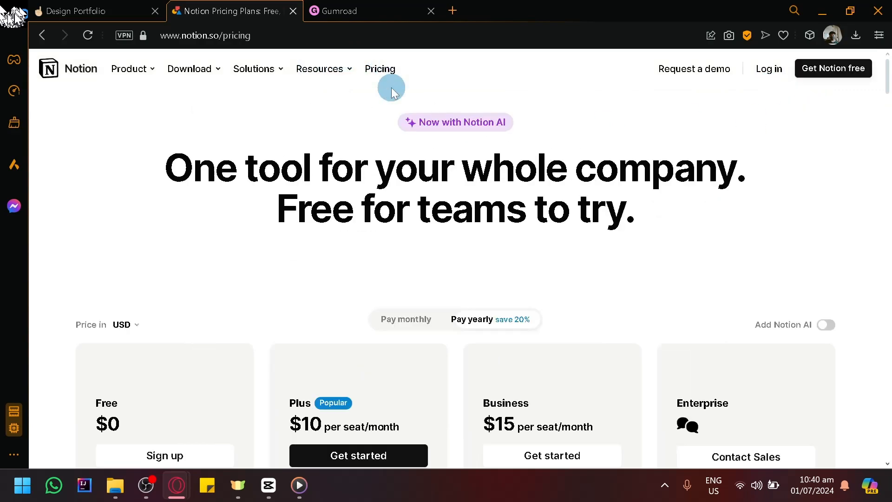
pyautogui.scroll(-4, 415, 196)
pyautogui.scroll(-4, 414, 196)
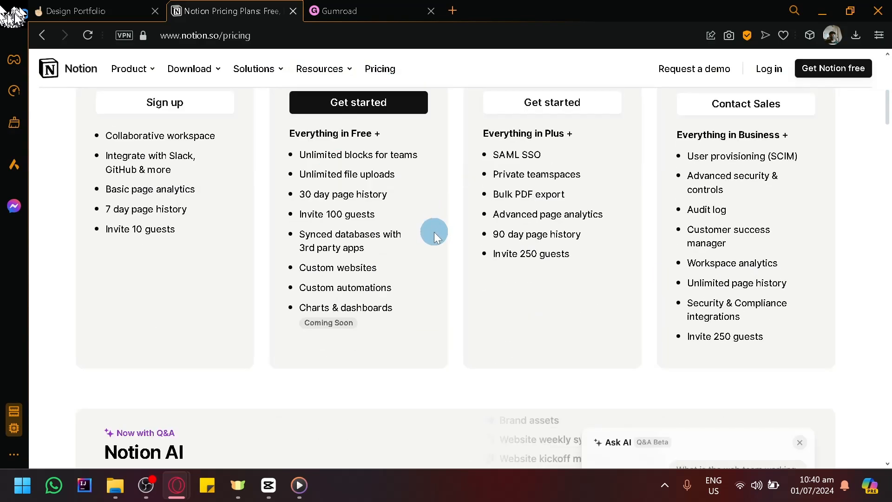
pyautogui.scroll(4, 432, 233)
pyautogui.scroll(-2, 627, 224)
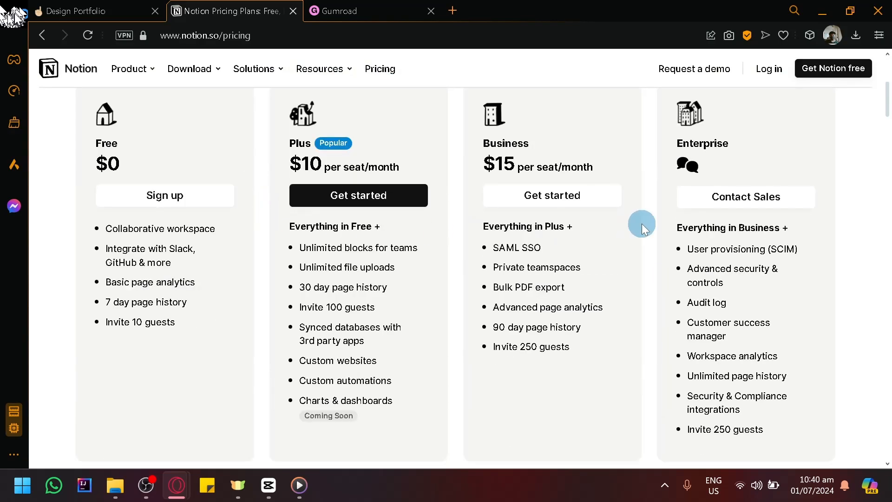
pyautogui.moveTo(163, 265)
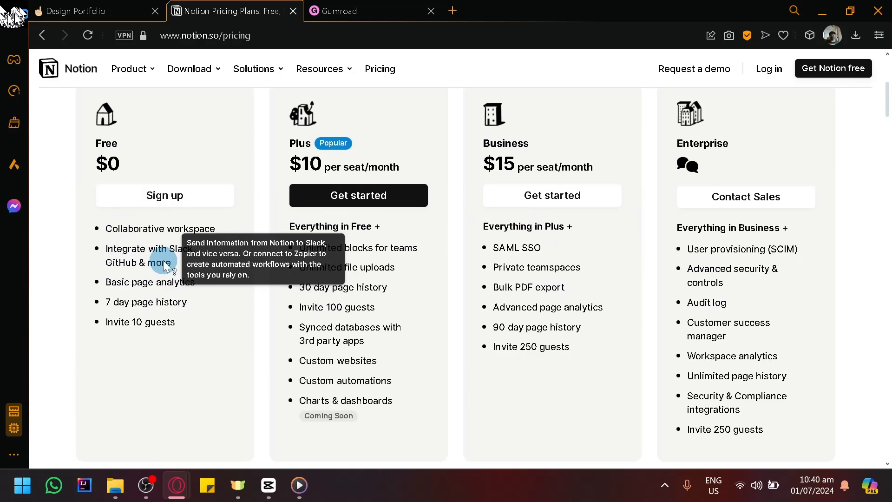
# Examine the Design Portfolio page's sharing options and its settings for publishing to the web.
pyautogui.click(107, 10)
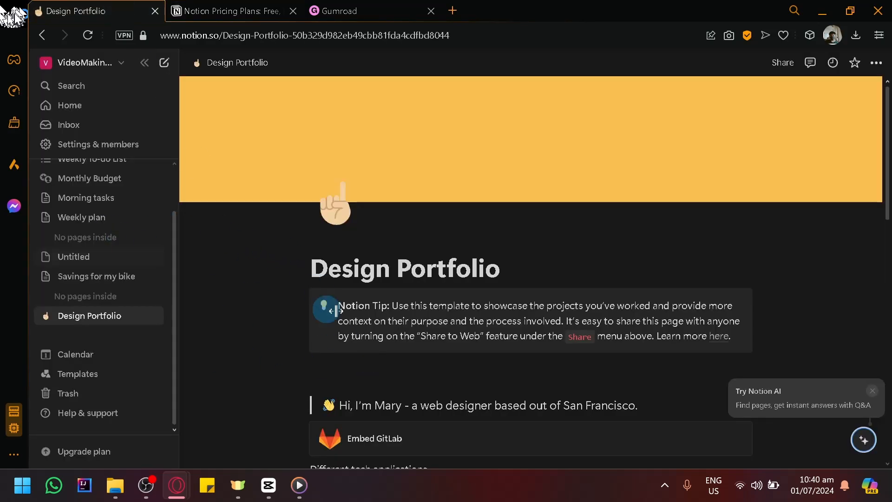
pyautogui.scroll(2, 145, 304)
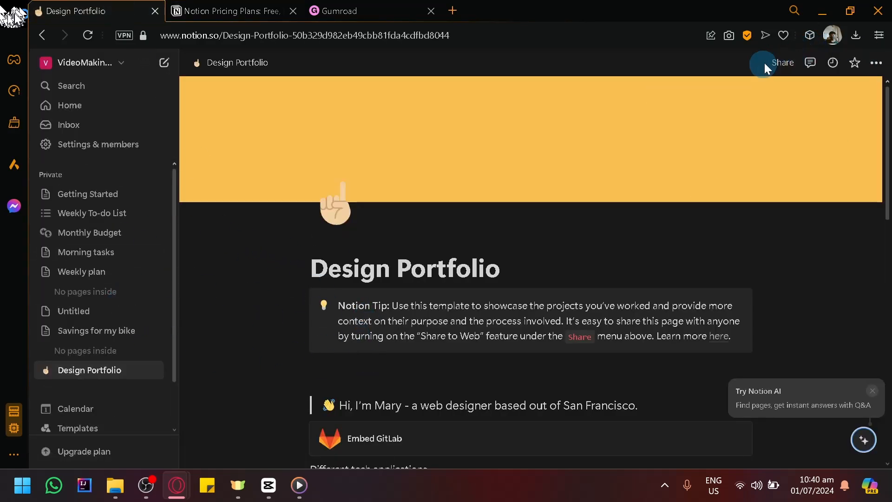
pyautogui.click(783, 62)
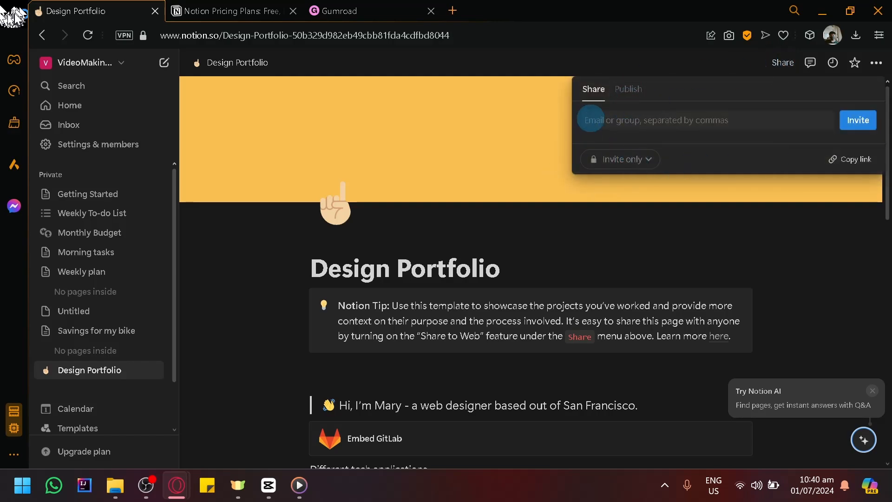
pyautogui.click(632, 92)
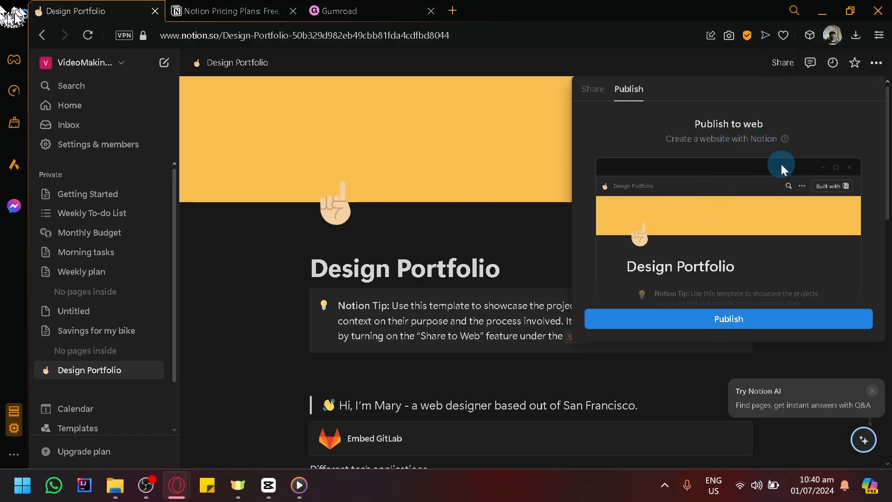
# Go back from the pricing page to Notion's templates page and return to the Design Portfolio page.
pyautogui.click(237, 8)
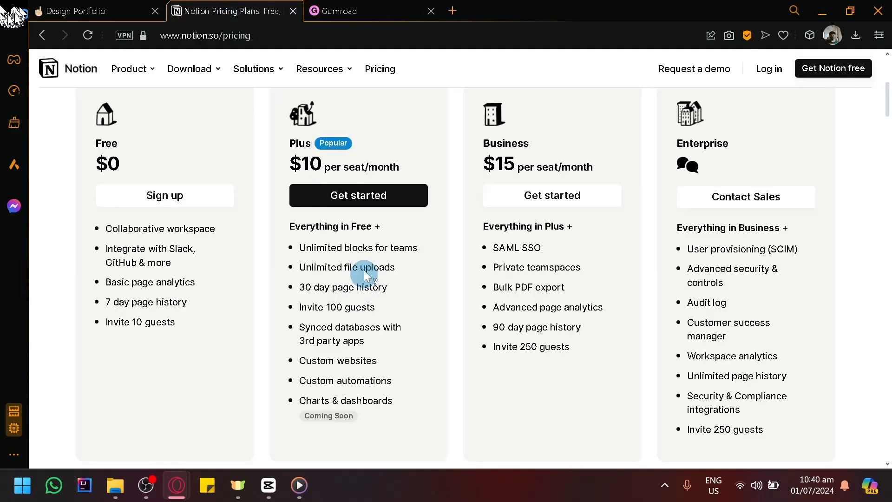
pyautogui.scroll(6, 364, 274)
pyautogui.click(41, 35)
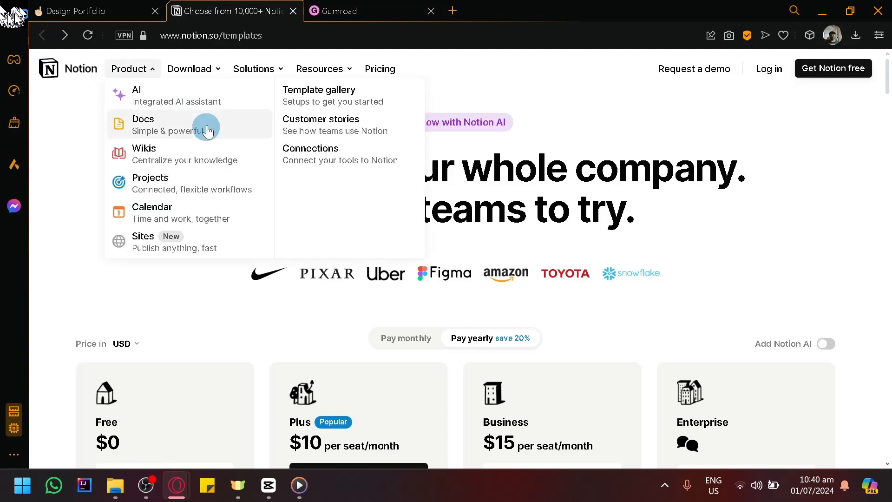
pyautogui.click(157, 5)
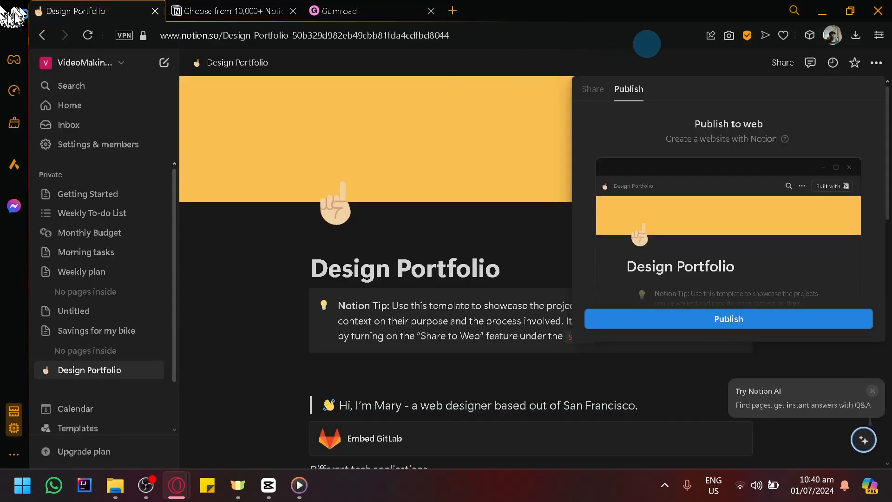